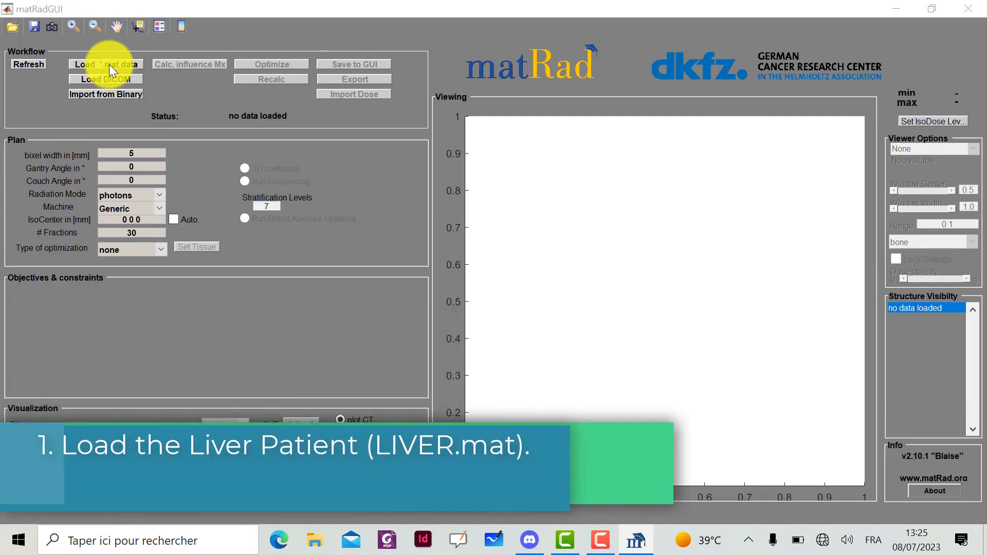
Load the LIVER patient .mat file from the phantoms folder under Programmes, matRad, application on the C: drive
{"action": "left_click", "coordinate": [109, 64]}
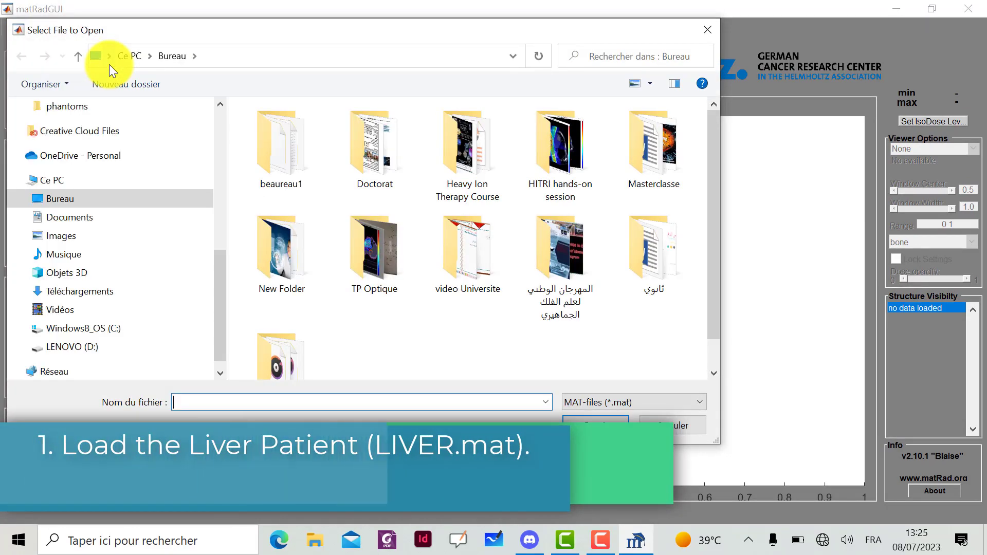
{"action": "left_click", "coordinate": [52, 181]}
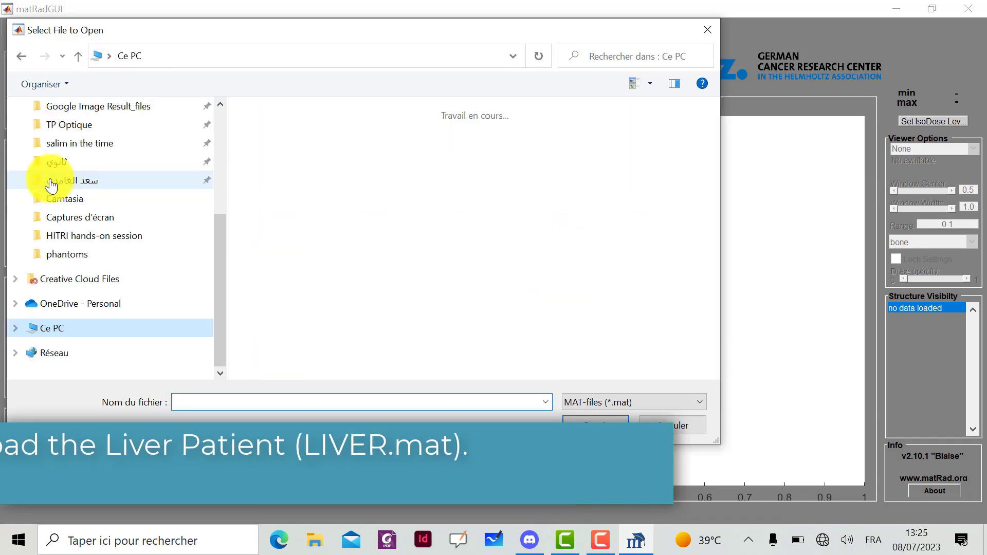
{"action": "double_click", "coordinate": [348, 343]}
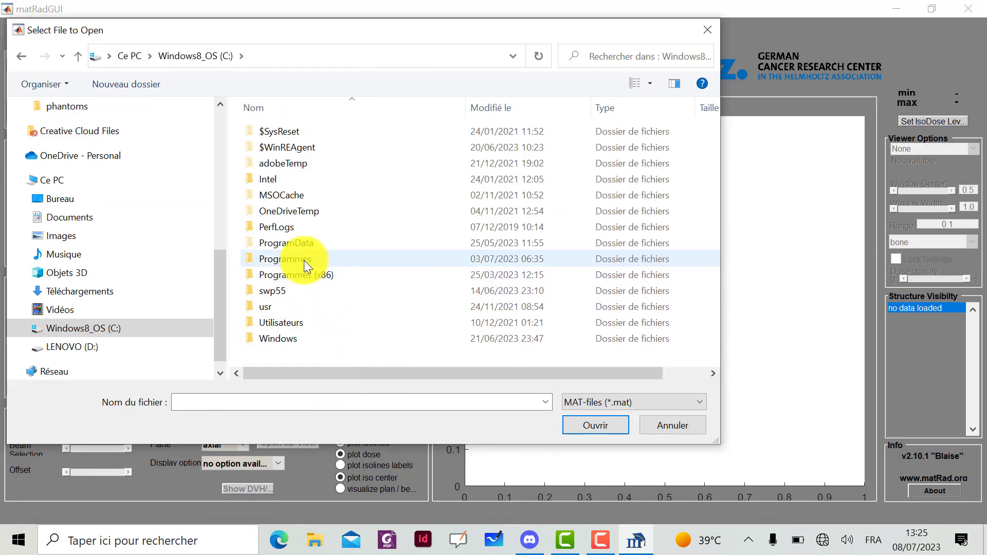
{"action": "double_click", "coordinate": [336, 260]}
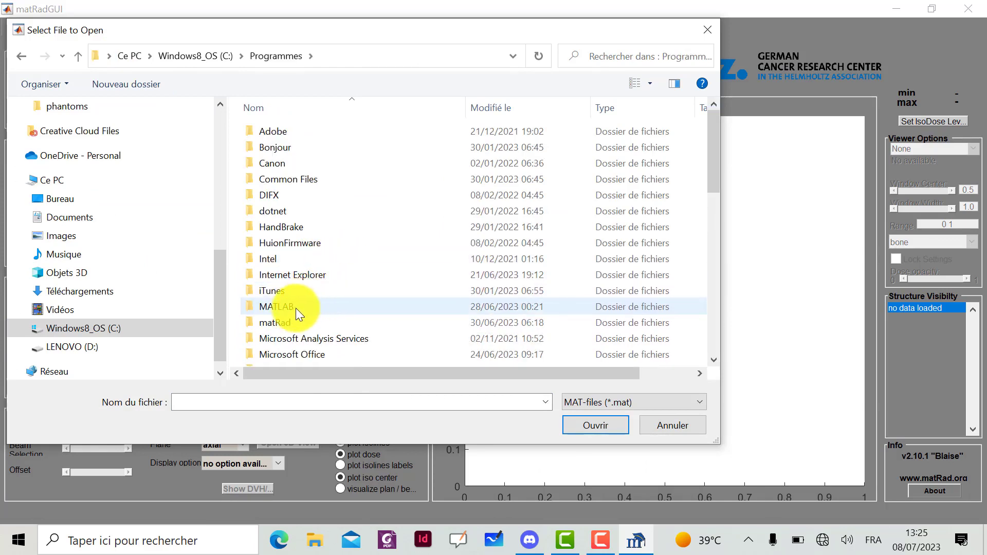
{"action": "double_click", "coordinate": [313, 323]}
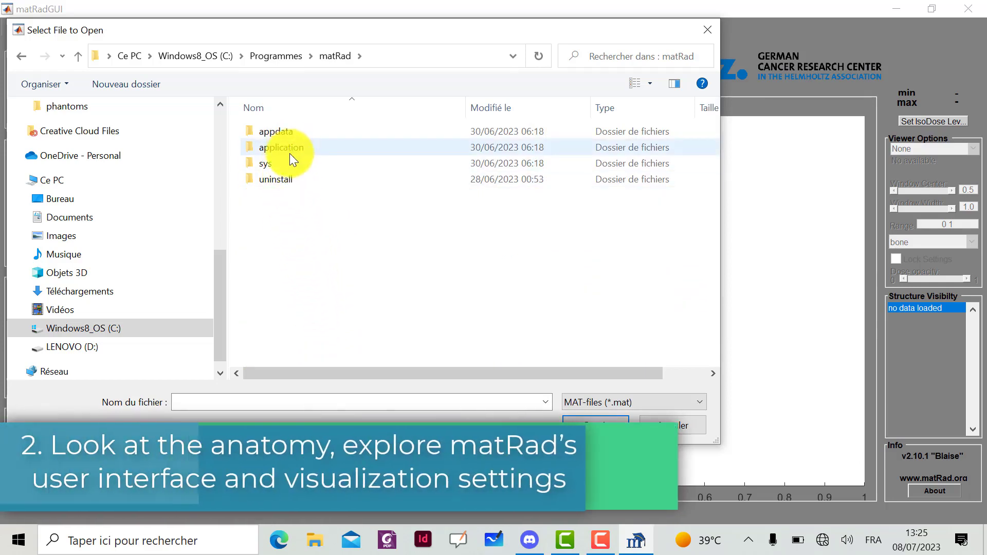
{"action": "double_click", "coordinate": [327, 149]}
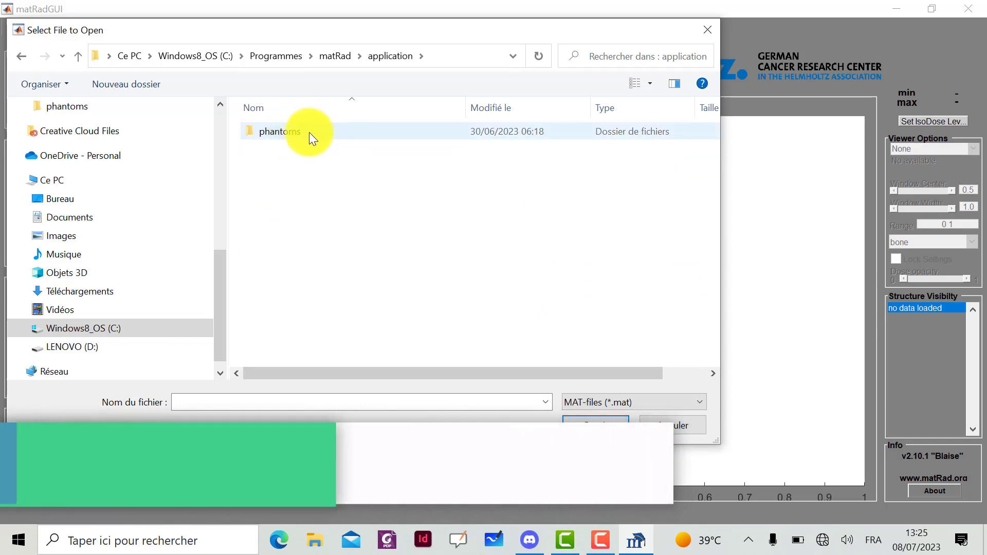
{"action": "double_click", "coordinate": [313, 132]}
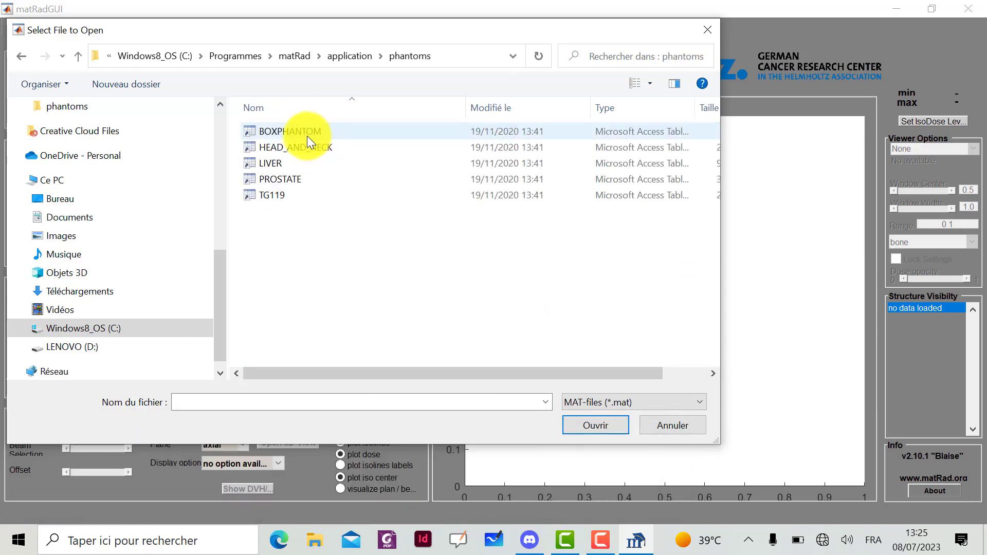
{"action": "double_click", "coordinate": [303, 163]}
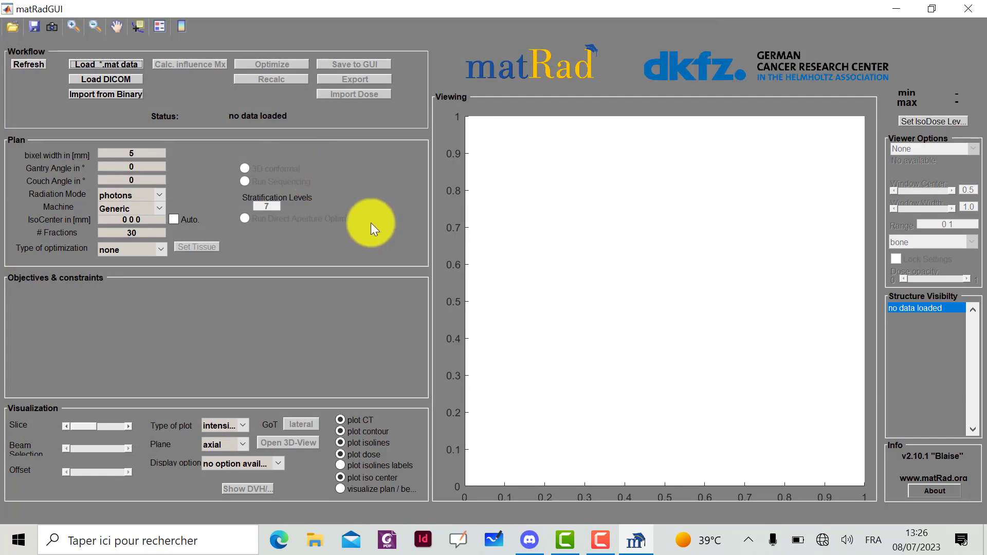
Review the structure list and hide the DoseFalloff, combinedKidney, Liver-CTV and entrance contours
{"action": "scroll", "coordinate": [943, 353], "scroll_direction": "down", "scroll_amount": 3}
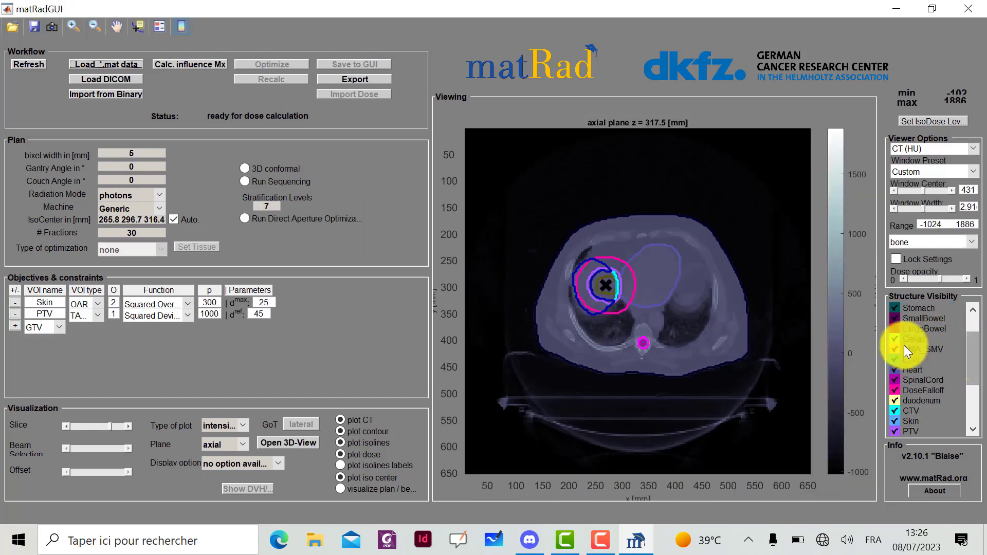
{"action": "scroll", "coordinate": [971, 365], "scroll_direction": "down", "scroll_amount": 3}
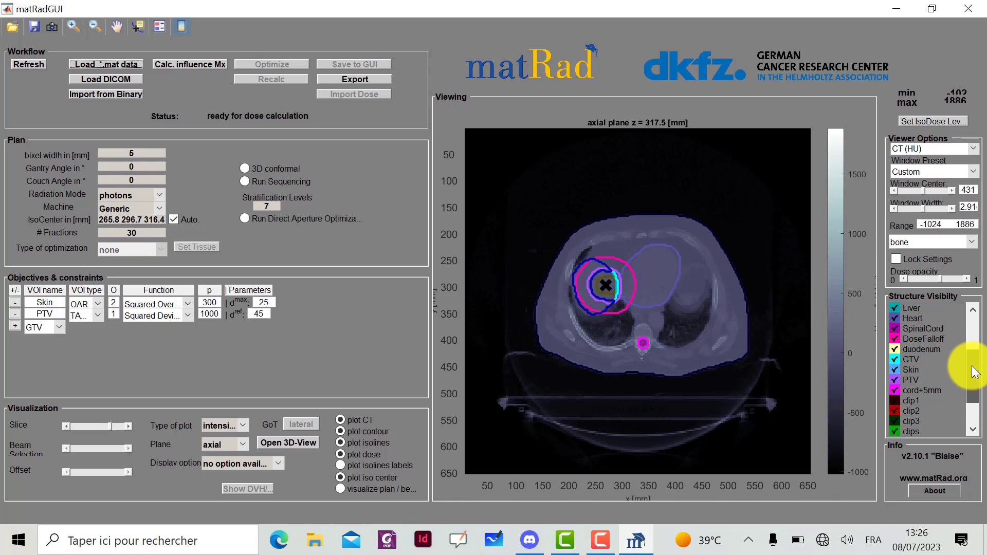
{"action": "scroll", "coordinate": [973, 376], "scroll_direction": "down", "scroll_amount": 3}
{"action": "left_click_drag", "start_coordinate": [975, 384], "coordinate": [970, 335]}
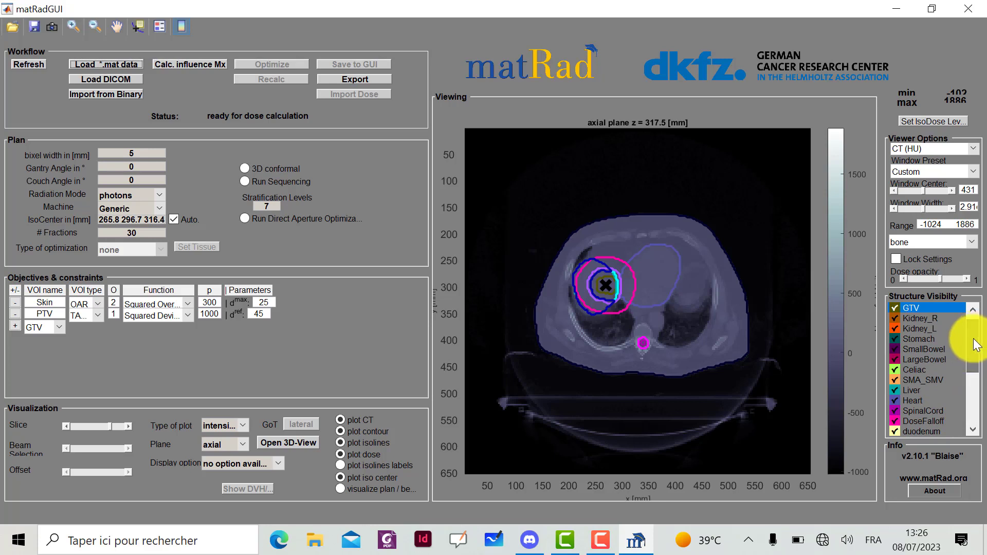
{"action": "left_click", "coordinate": [928, 419]}
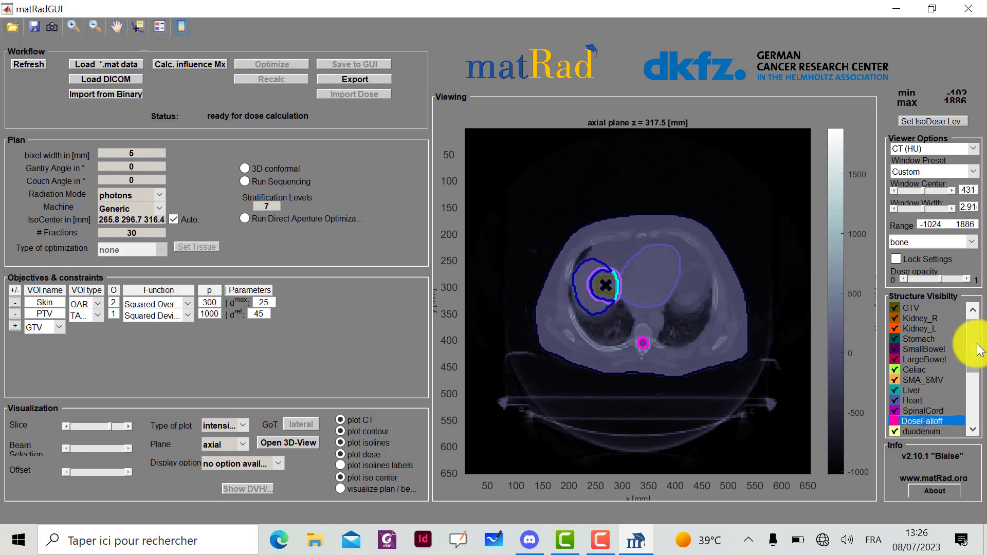
{"action": "left_click_drag", "start_coordinate": [972, 345], "coordinate": [971, 414]}
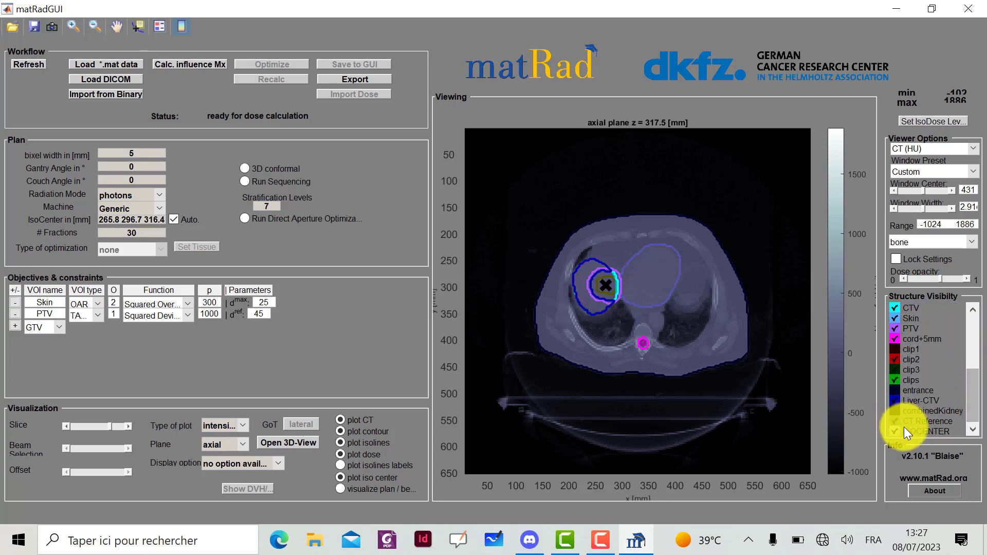
{"action": "left_click", "coordinate": [891, 421]}
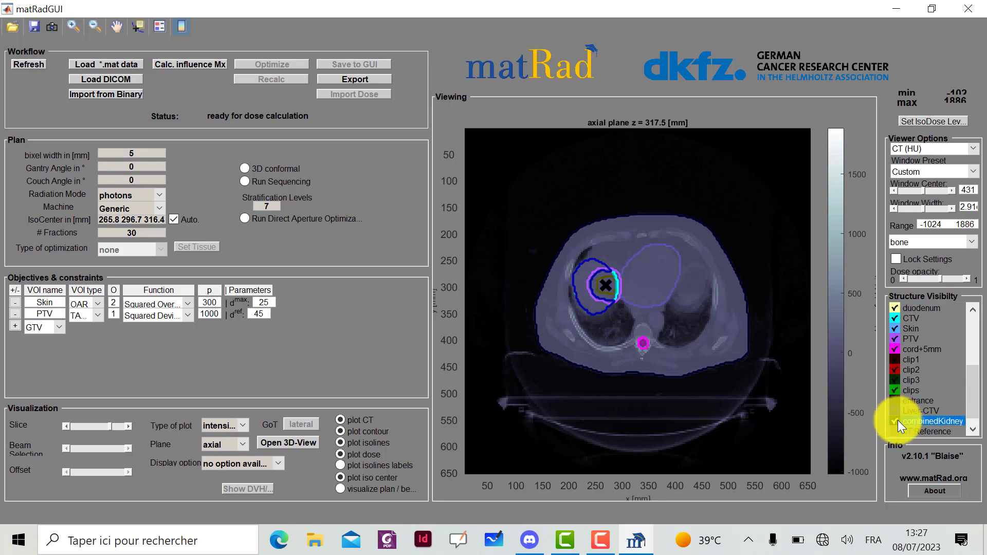
{"action": "left_click", "coordinate": [897, 421]}
{"action": "left_click", "coordinate": [897, 418]}
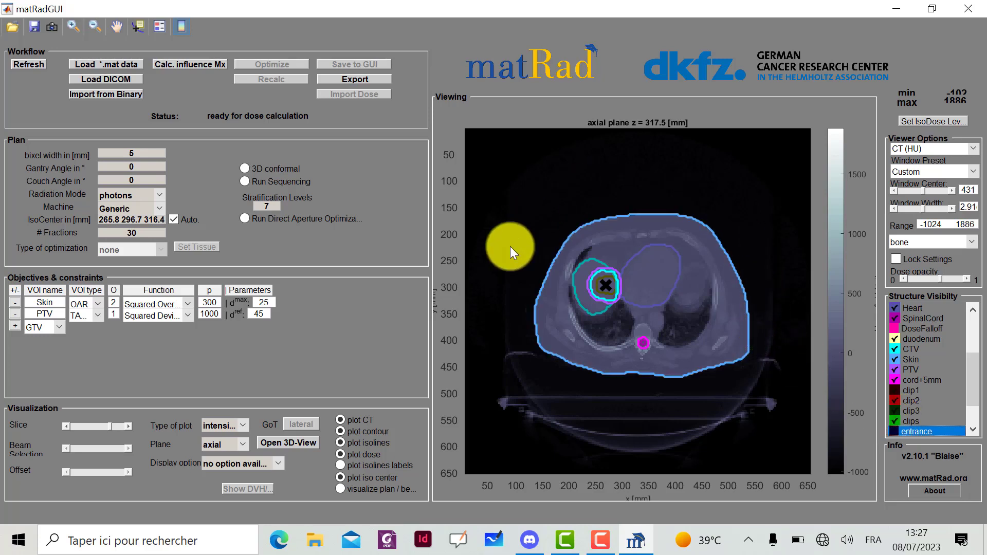
Apply the Liver window preset to the CT display and probe a point on the axial slice with the data cursor
{"action": "left_click", "coordinate": [966, 175]}
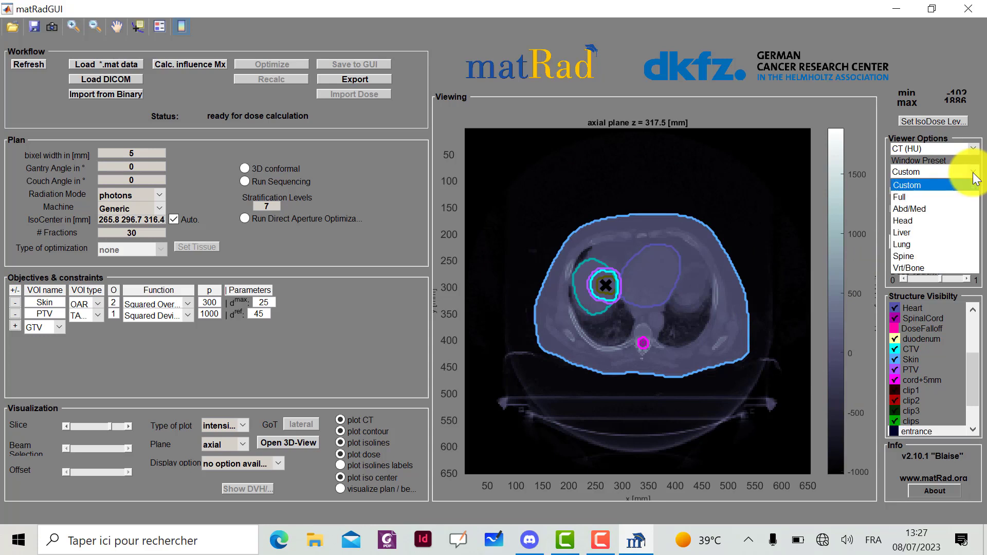
{"action": "left_click", "coordinate": [942, 235]}
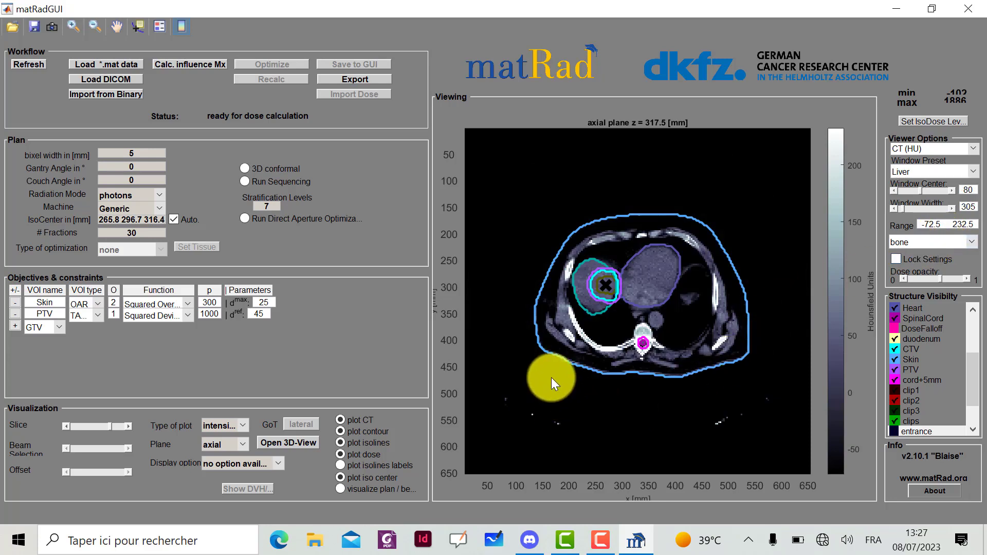
{"action": "left_click", "coordinate": [137, 26]}
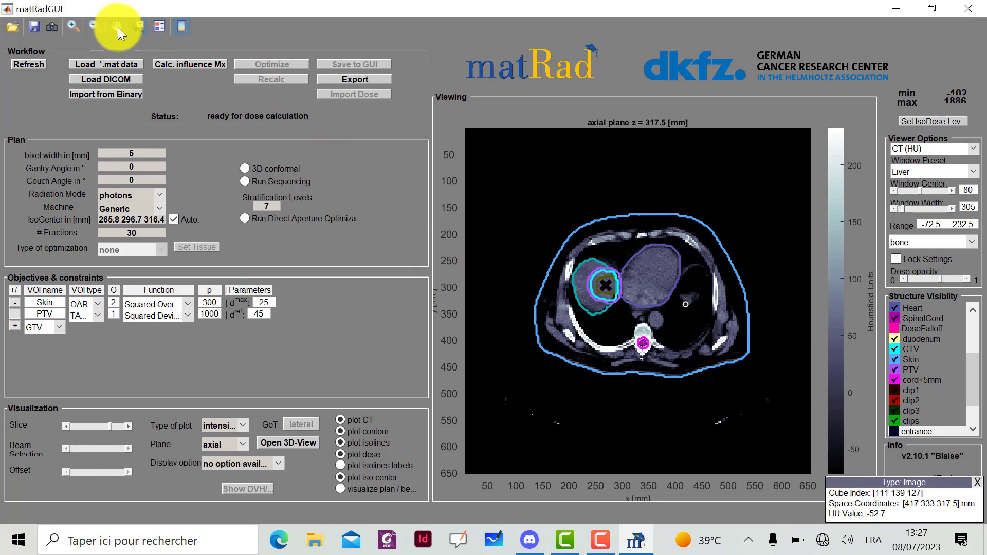
{"action": "left_click", "coordinate": [140, 31]}
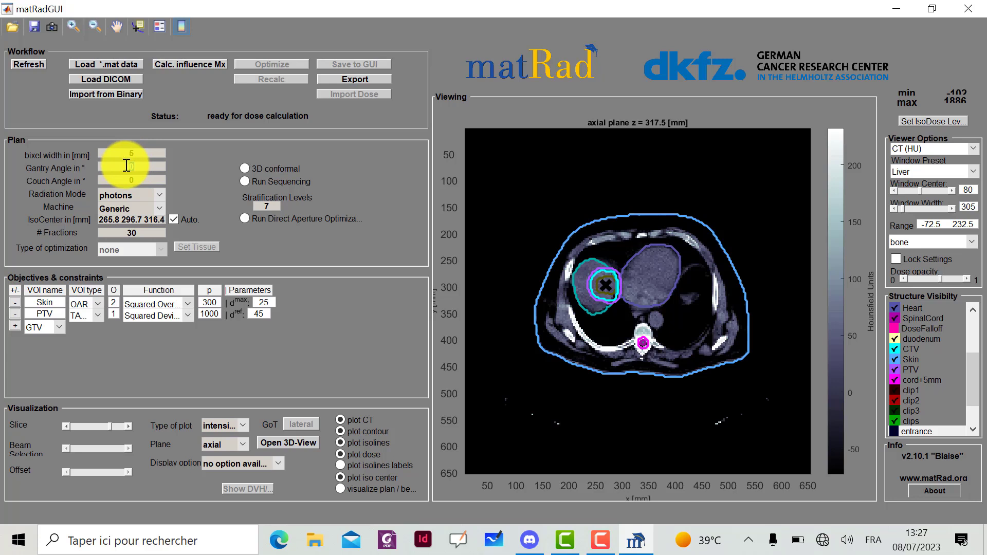
{"action": "type", "text": "52"}
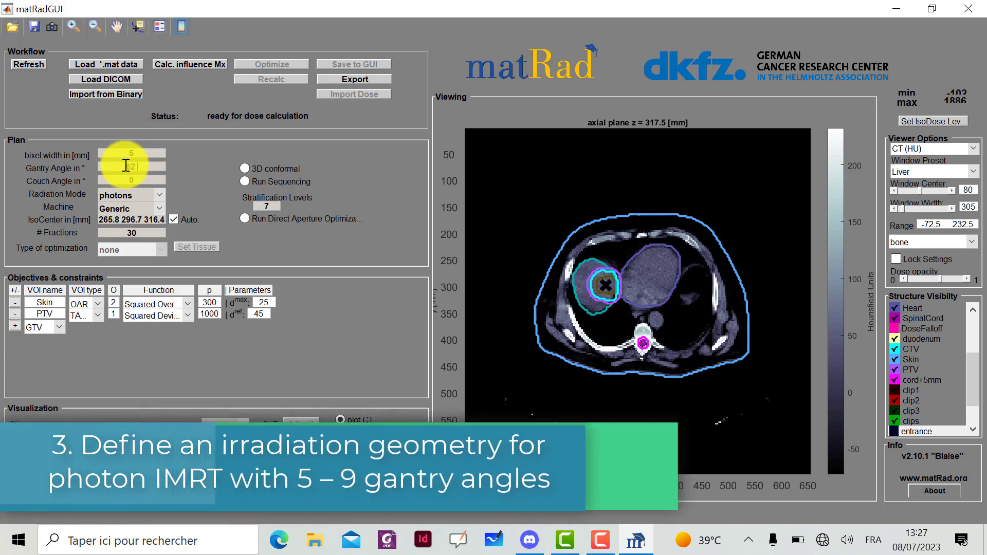
{"action": "type", "text": " 134"}
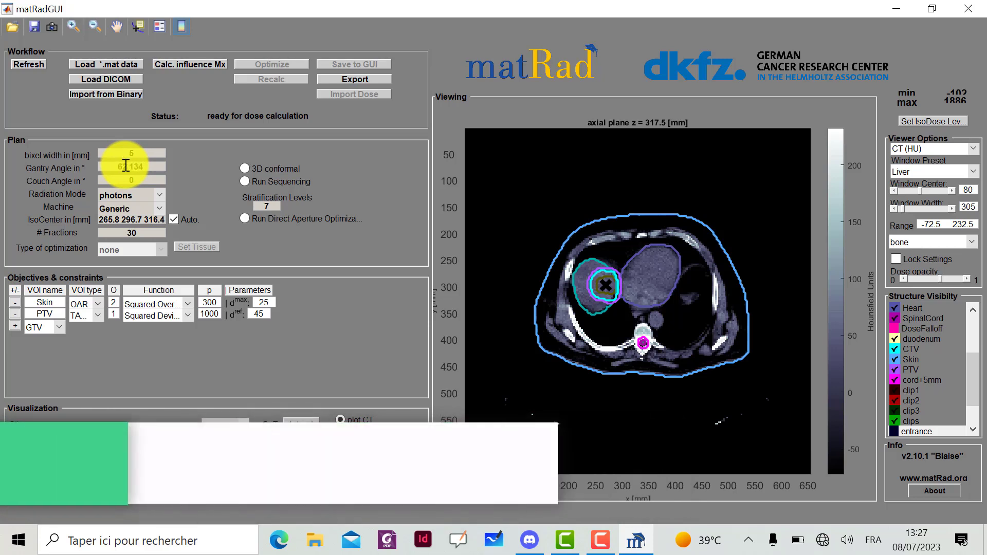
{"action": "type", "text": " 206"}
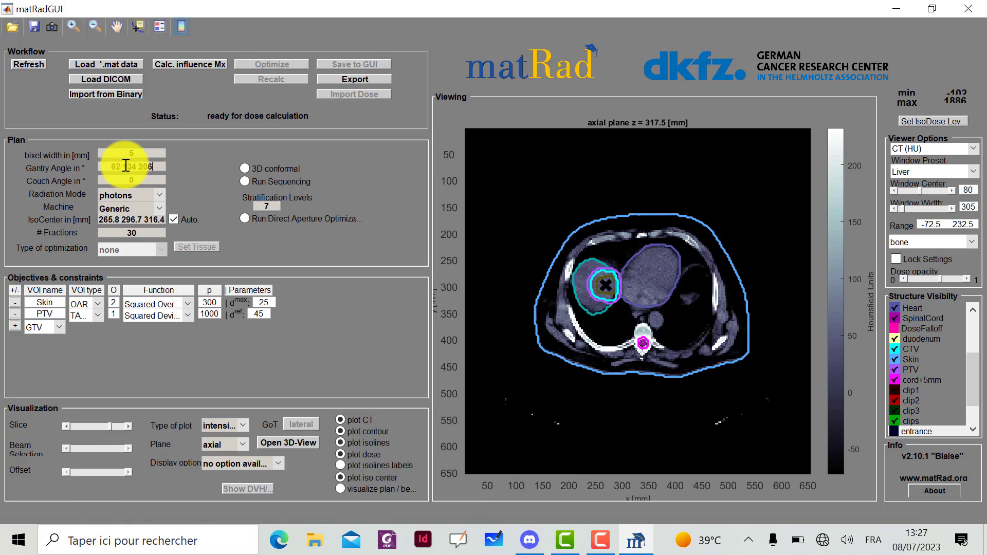
{"action": "key", "text": "Return"}
{"action": "type", "text": "278"}
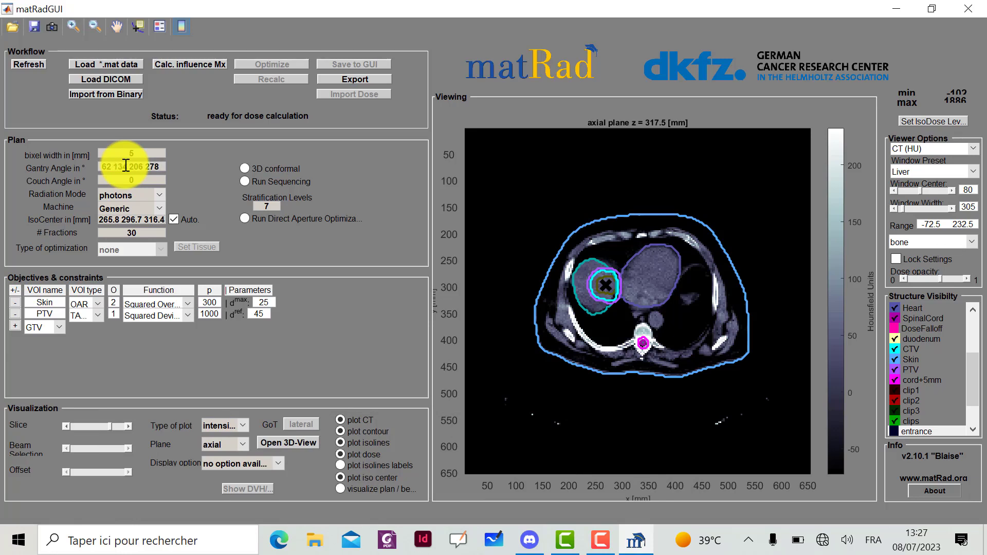
{"action": "type", "text": " 350"}
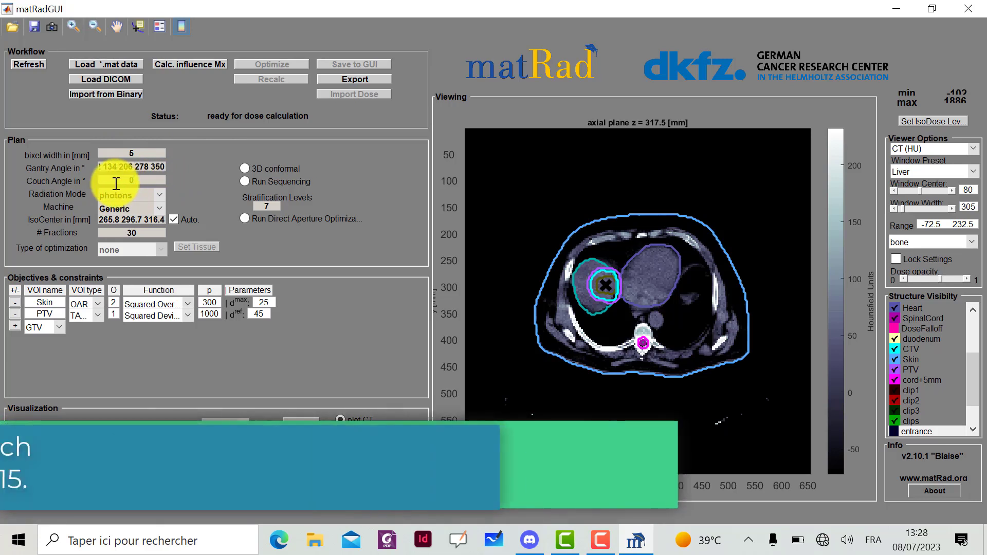
Set five couch angles of 0 degrees, one for each gantry angle
{"action": "type", "text": "0 0"}
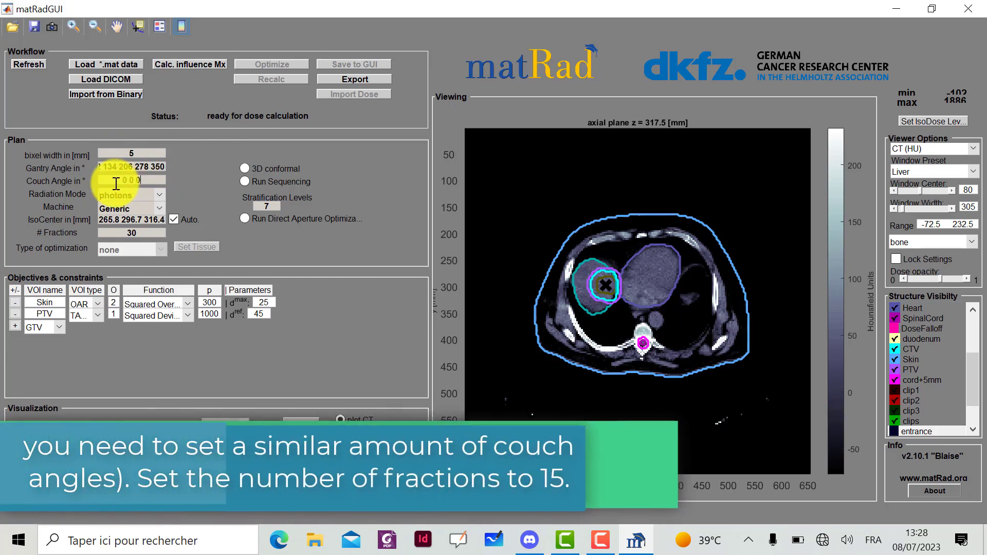
{"action": "type", "text": " 0"}
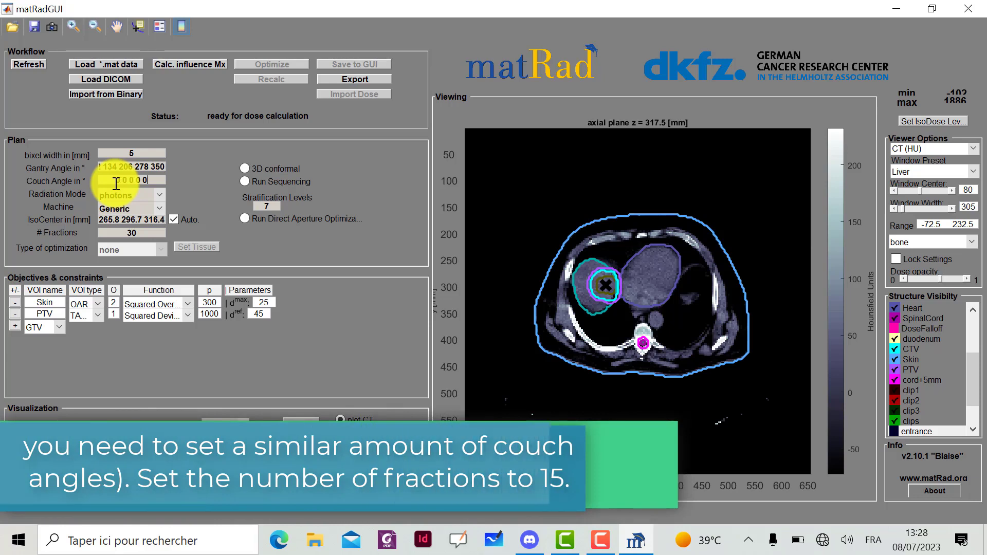
{"action": "type", "text": " 0"}
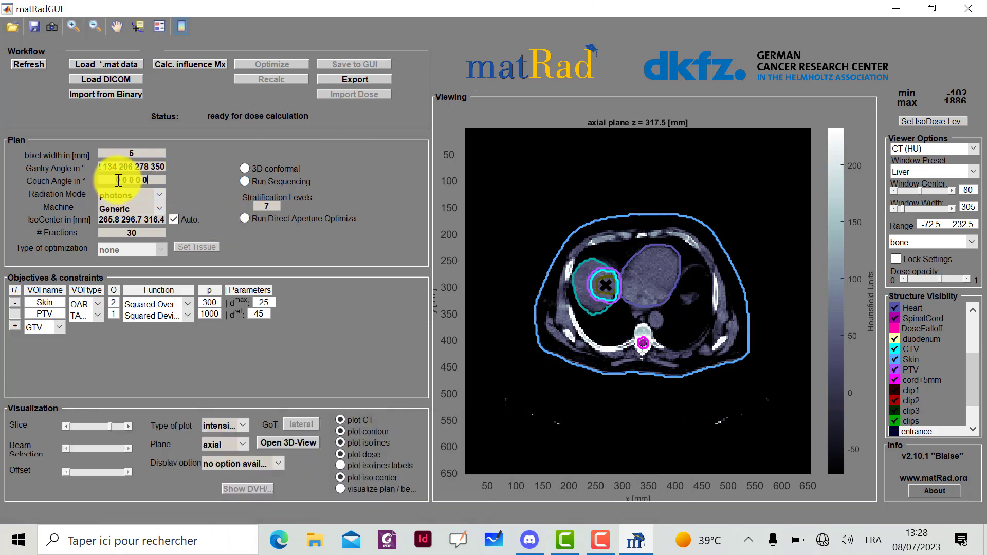
Keep photons as the radiation mode and set the number of fractions to 15
{"action": "left_click", "coordinate": [159, 195]}
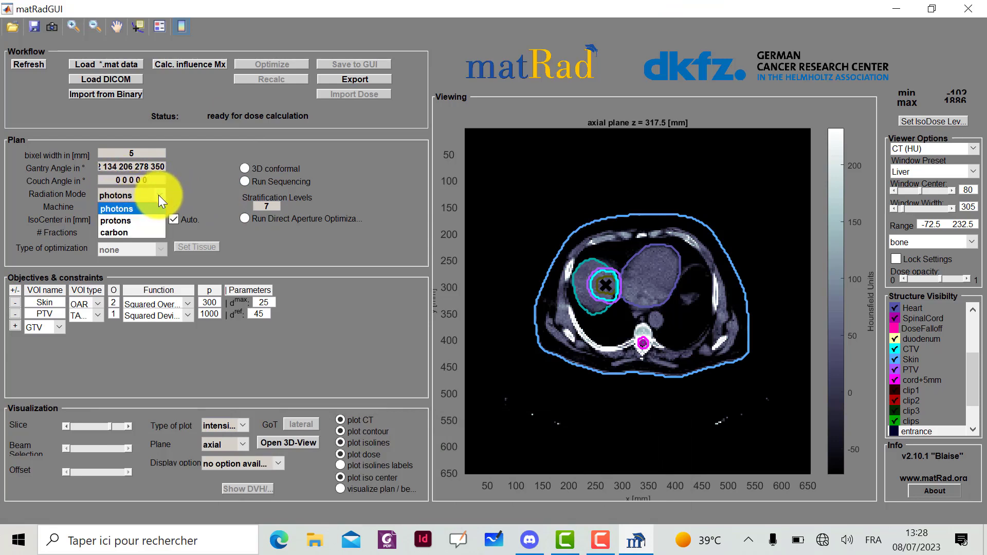
{"action": "left_click", "coordinate": [159, 195]}
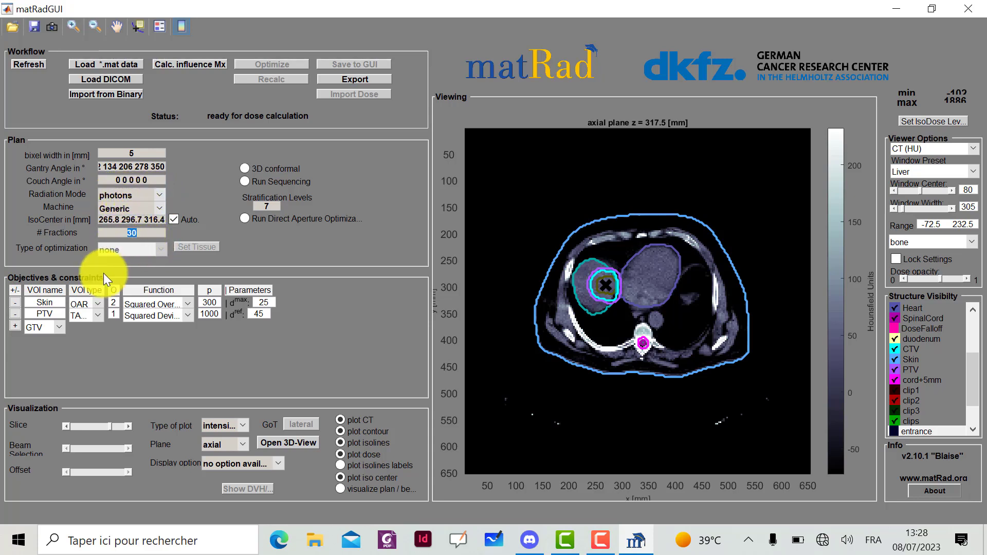
{"action": "type", "text": "15"}
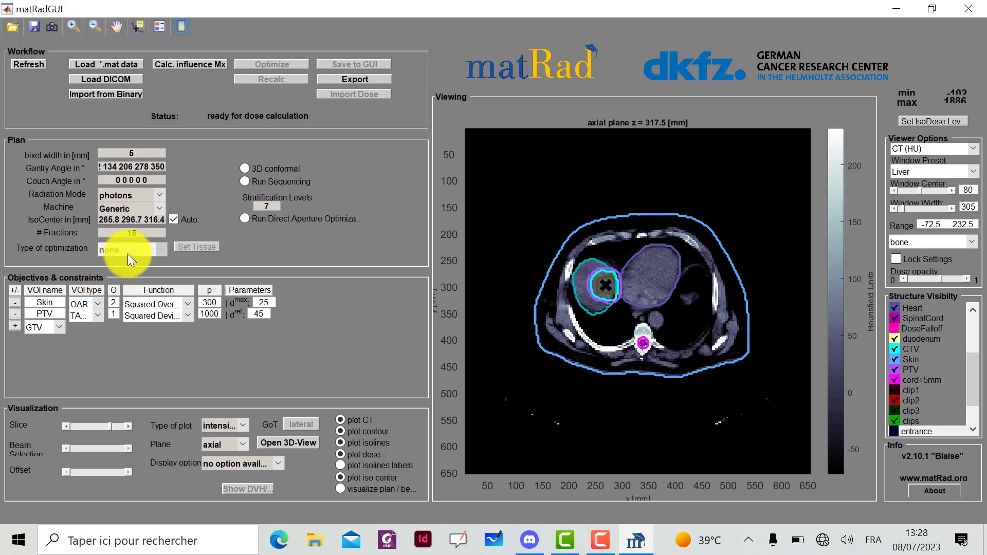
Display the plan's beam directions on the axial slice and calculate the dose influence matrix
{"action": "left_click", "coordinate": [343, 488]}
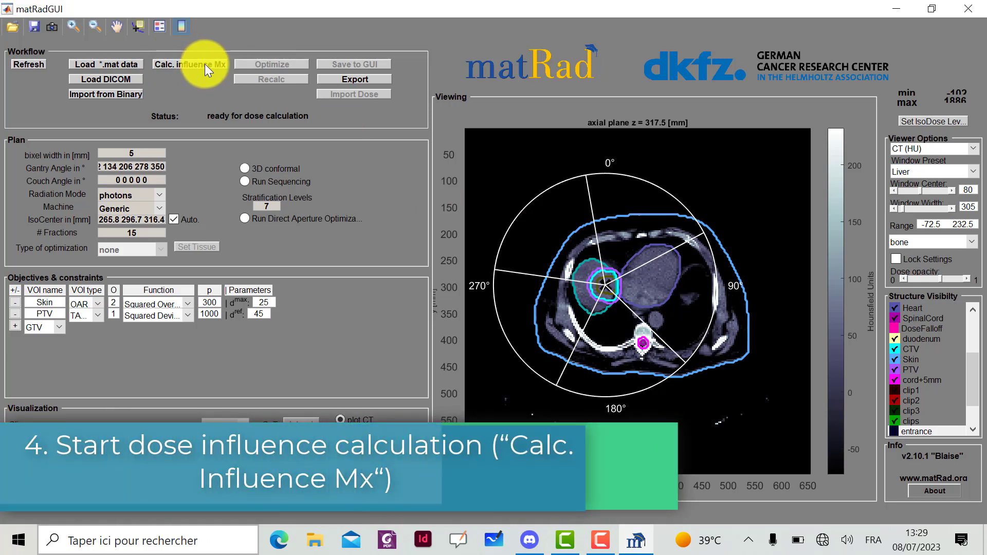
{"action": "left_click", "coordinate": [205, 63]}
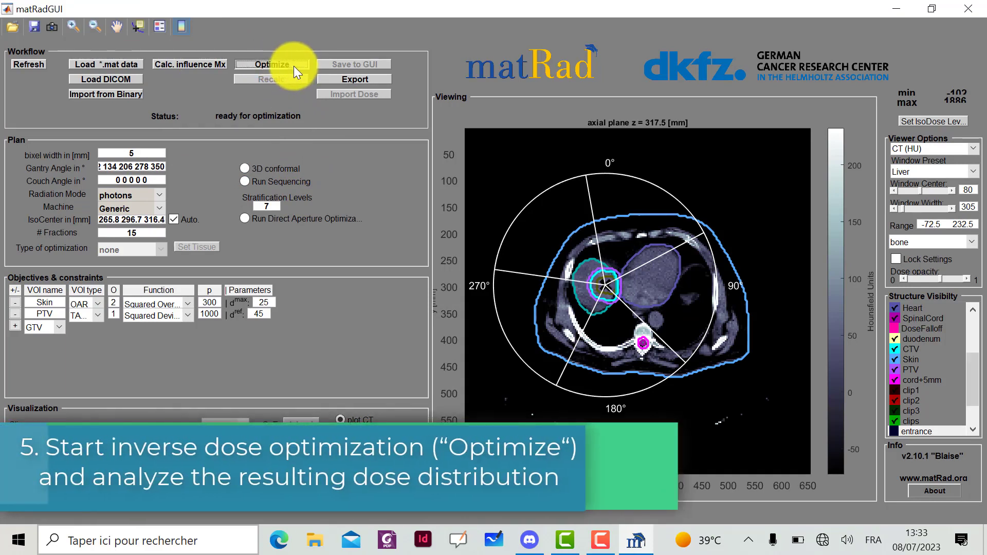
Run the inverse dose optimization, dismiss its completion notice and hide the beam directions over the dose distribution
{"action": "left_click", "coordinate": [293, 65]}
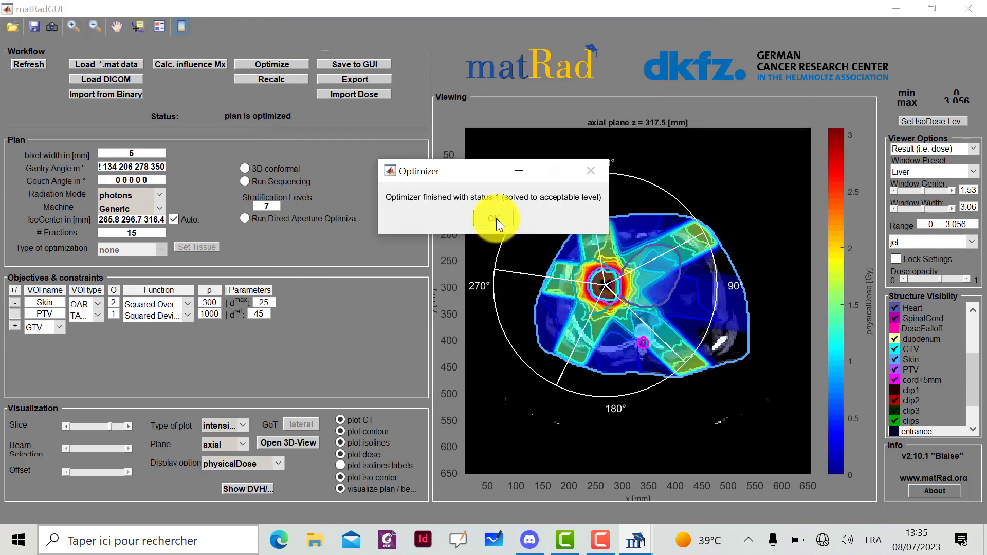
{"action": "left_click", "coordinate": [496, 218]}
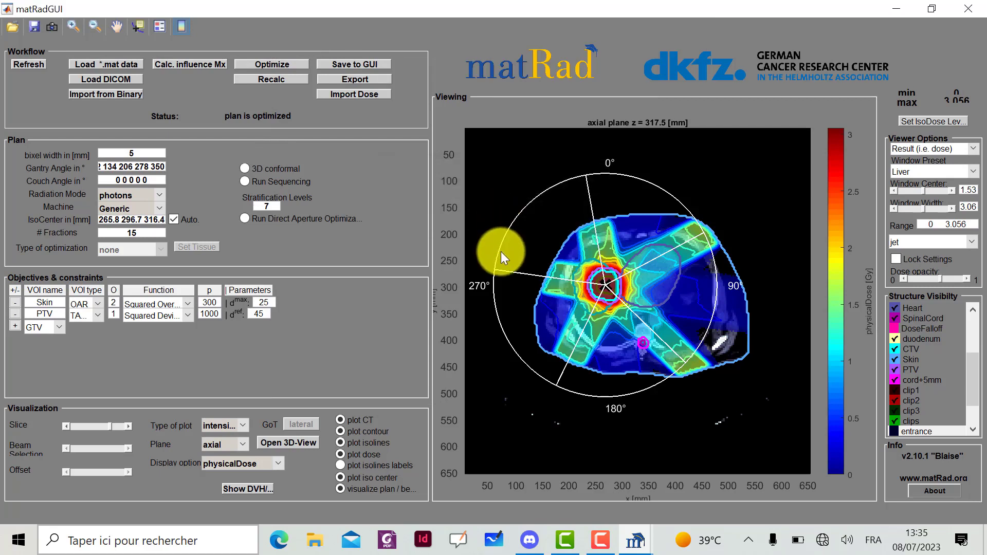
{"action": "left_click", "coordinate": [341, 487]}
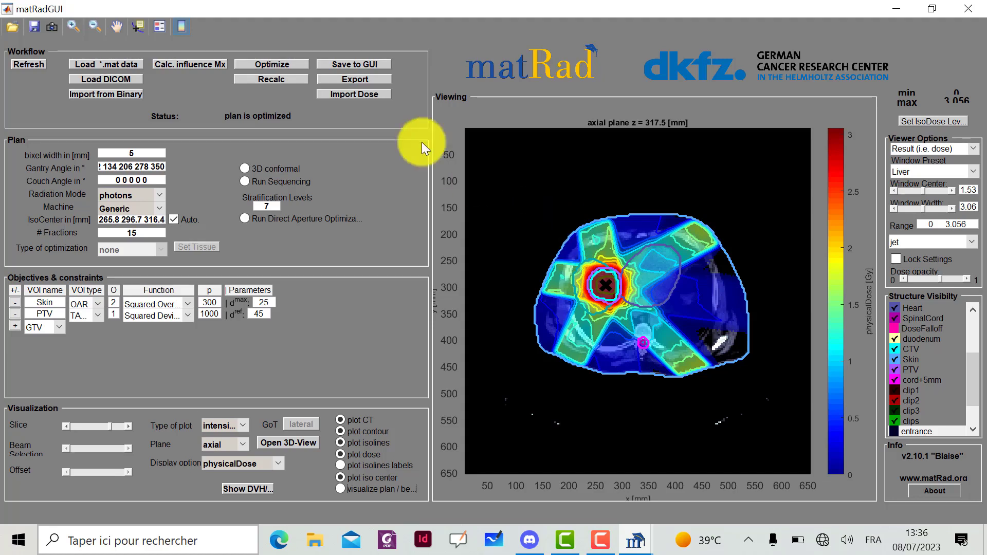
Start saving a screenshot of the current dose view and create a new folder on the desktop (Bureau)
{"action": "left_click", "coordinate": [53, 29]}
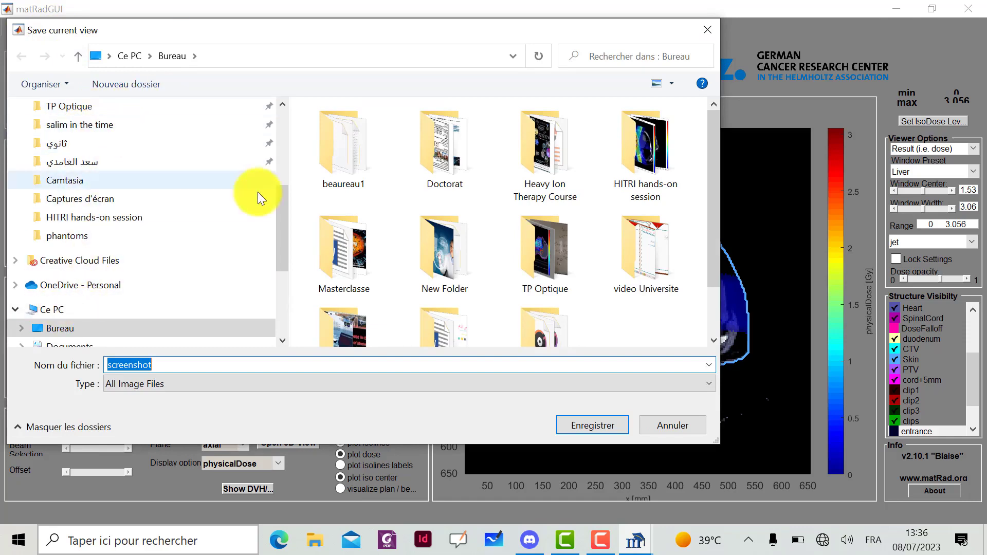
{"action": "left_click_drag", "start_coordinate": [280, 214], "coordinate": [308, 128]}
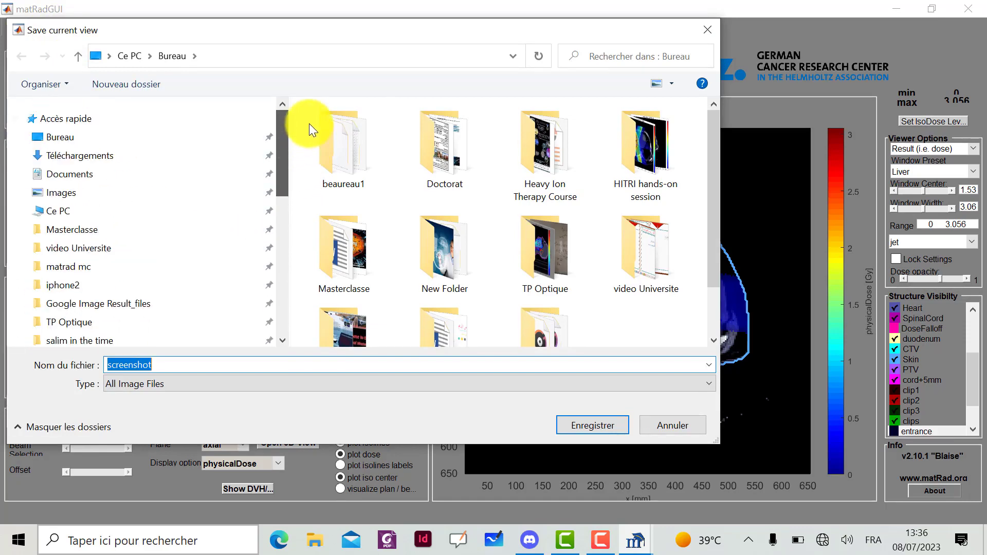
{"action": "left_click", "coordinate": [66, 137]}
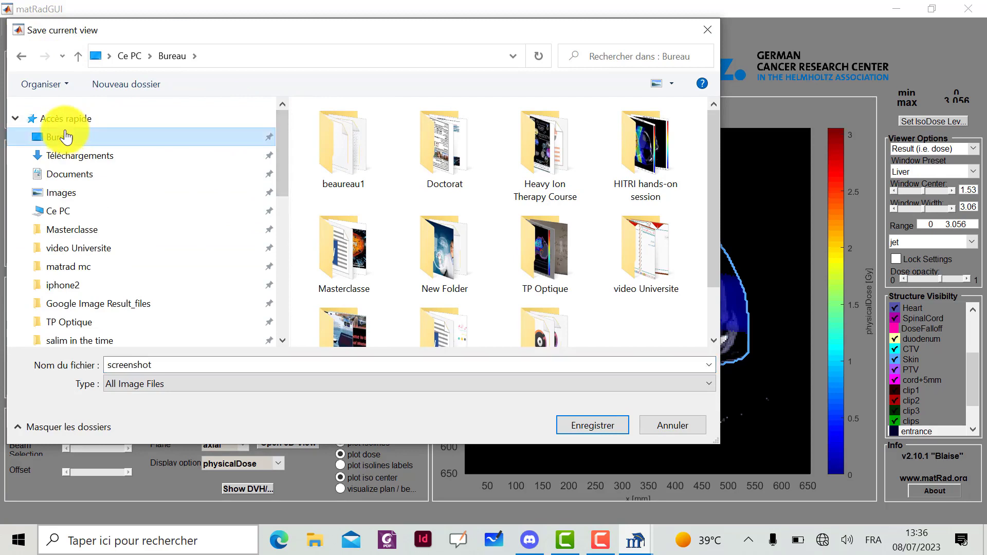
{"action": "right_click", "coordinate": [617, 336]}
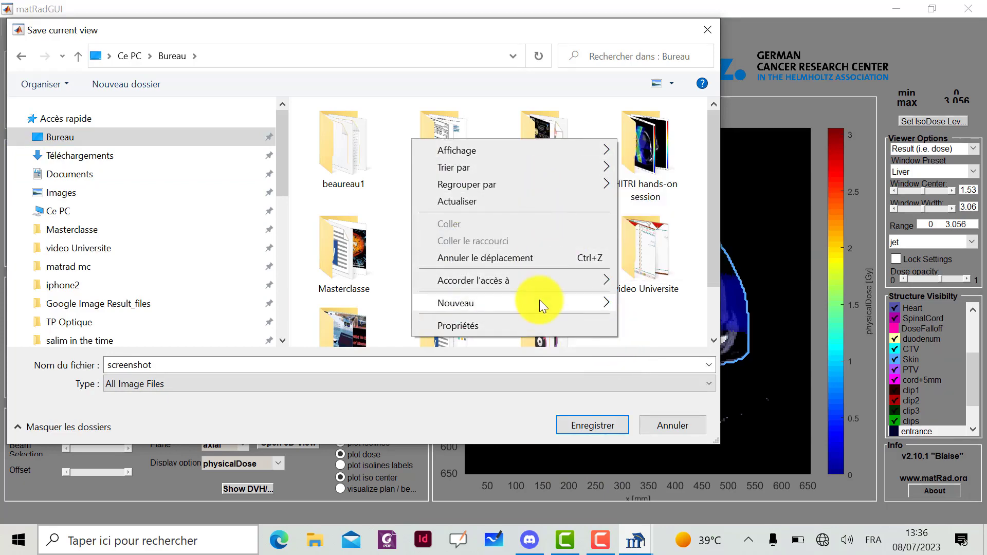
{"action": "mouse_move", "coordinate": [544, 300]}
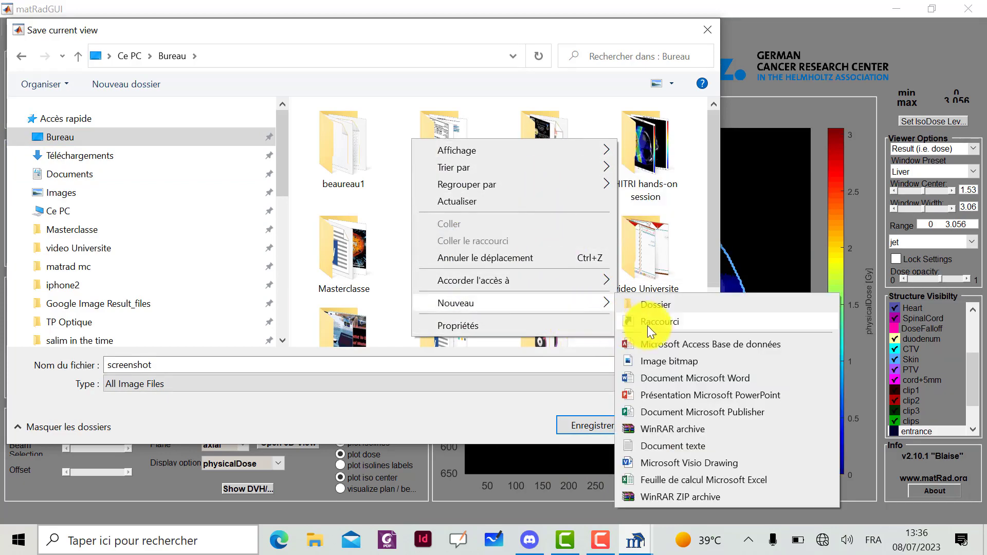
{"action": "left_click", "coordinate": [668, 307]}
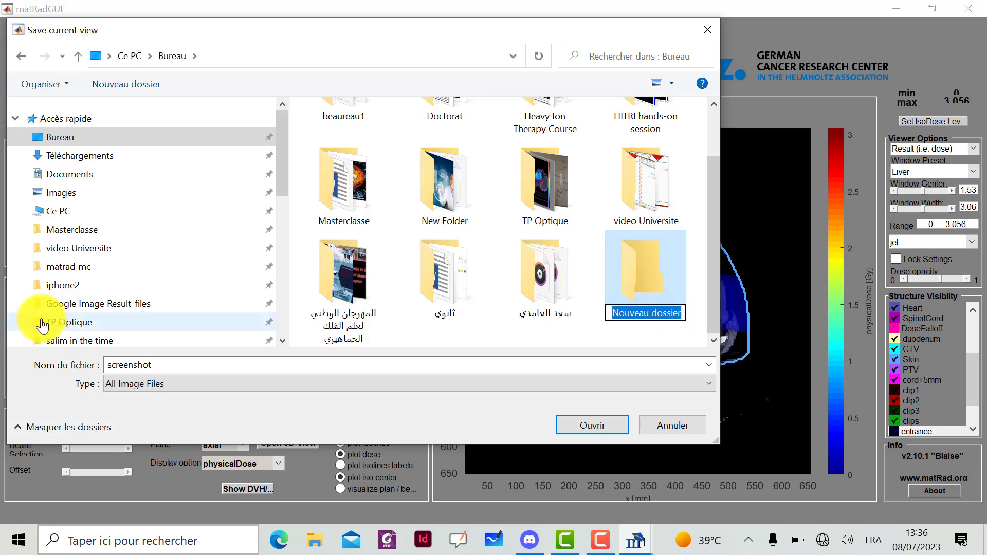
Find the Windows on-screen keyboard (Clavier visuel) through the system search and open it
{"action": "left_click", "coordinate": [138, 541]}
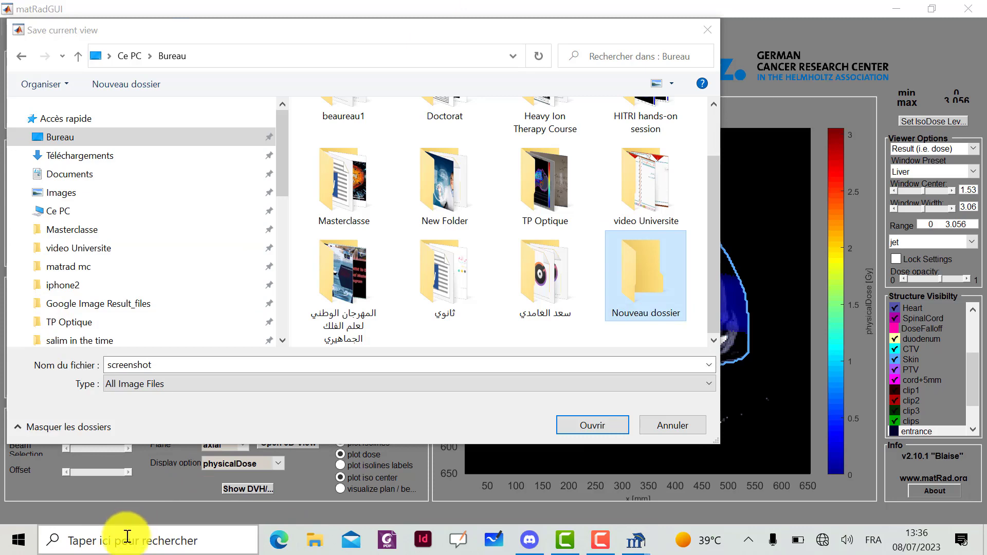
{"action": "left_click", "coordinate": [127, 540]}
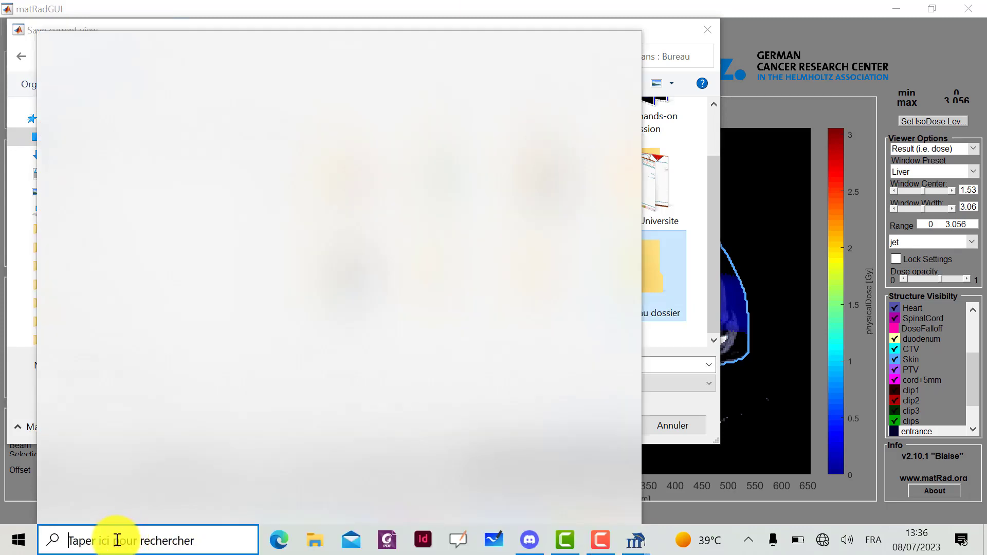
{"action": "type", "text": "c"}
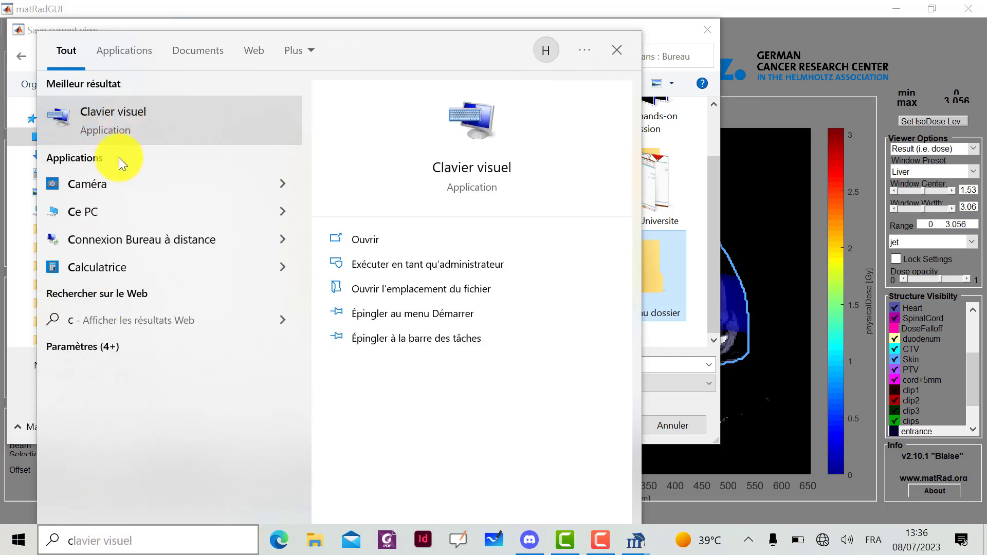
{"action": "key", "text": "Escape"}
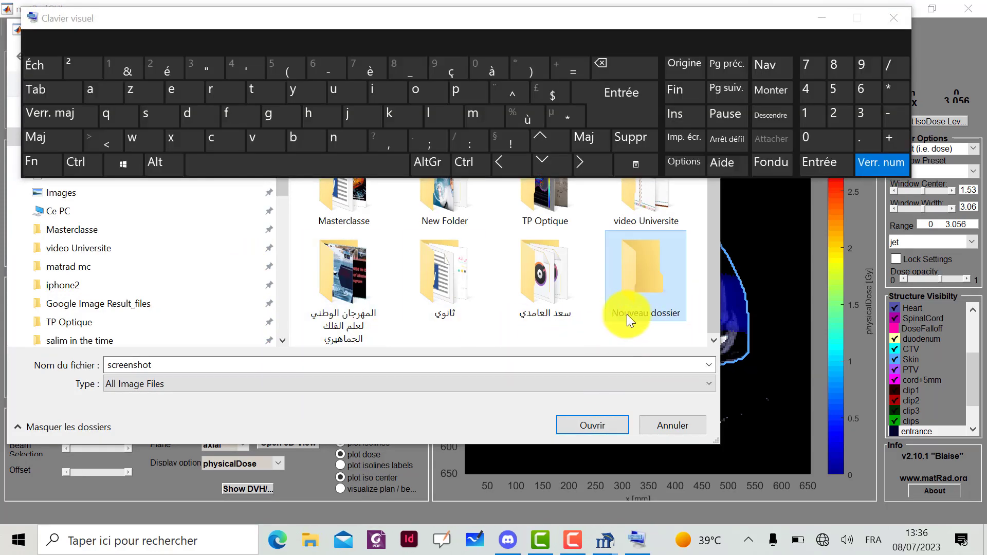
Rename the new desktop folder as "home work HITRI"
{"action": "left_click", "coordinate": [628, 312]}
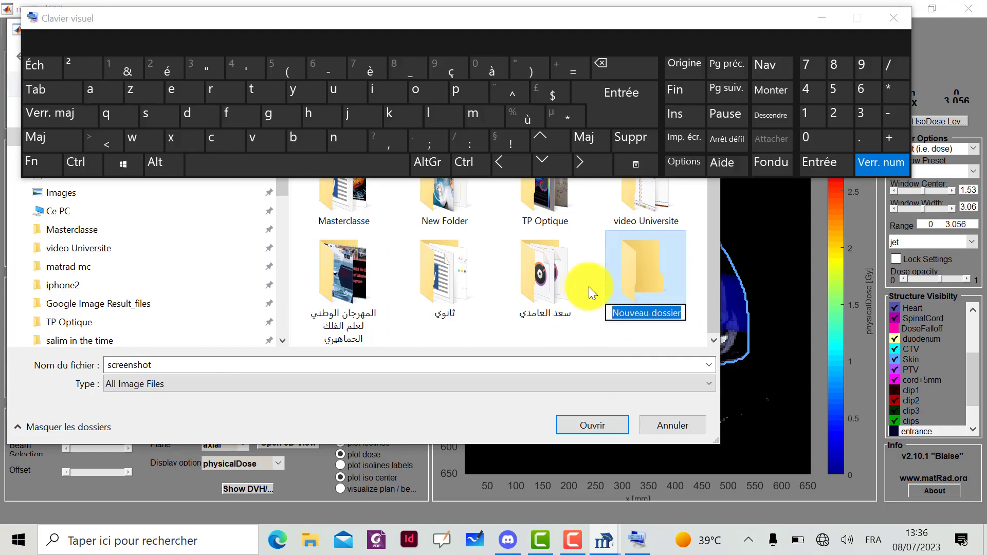
{"action": "left_click", "coordinate": [309, 119]}
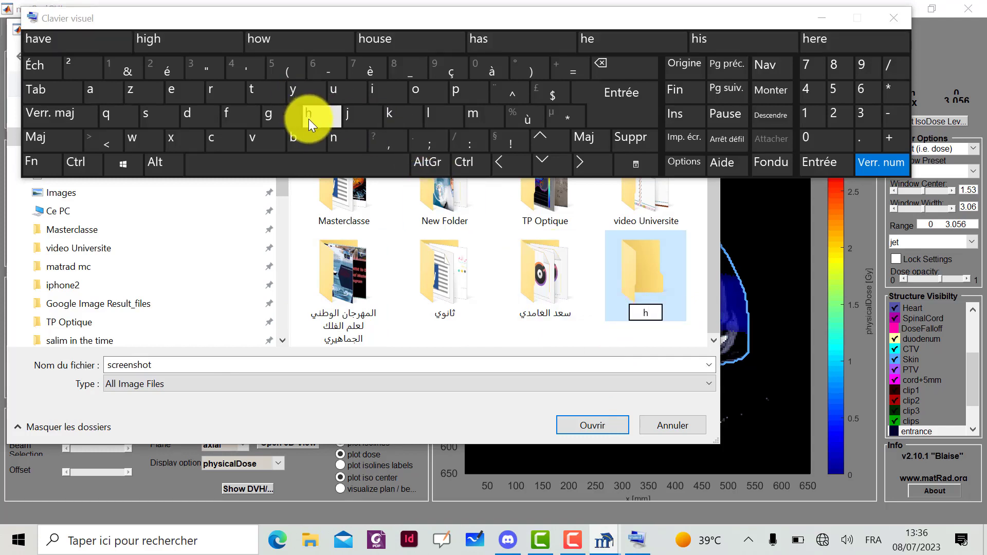
{"action": "type", "text": "omz"}
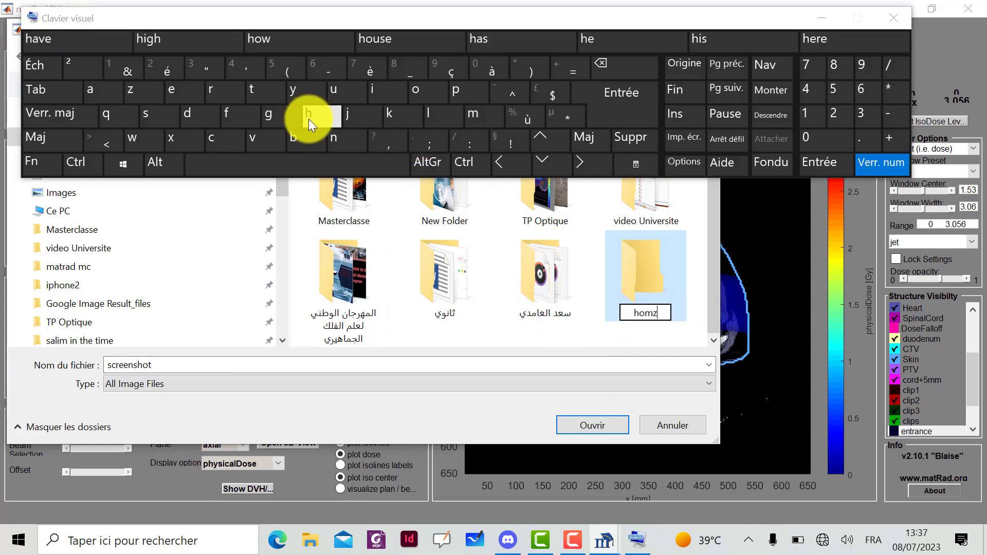
{"action": "key", "text": "BackSpace"}
{"action": "type", "text": "e "}
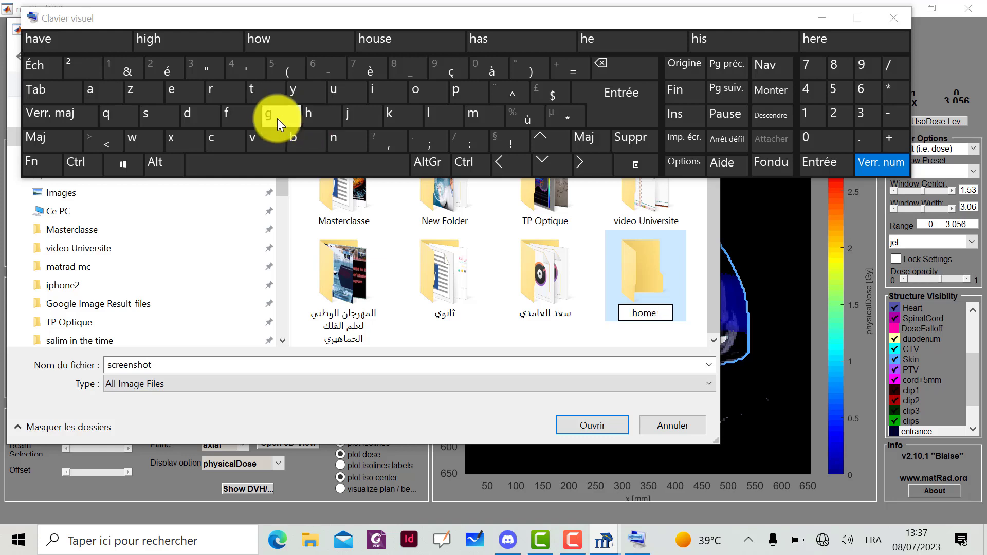
{"action": "type", "text": "wor"}
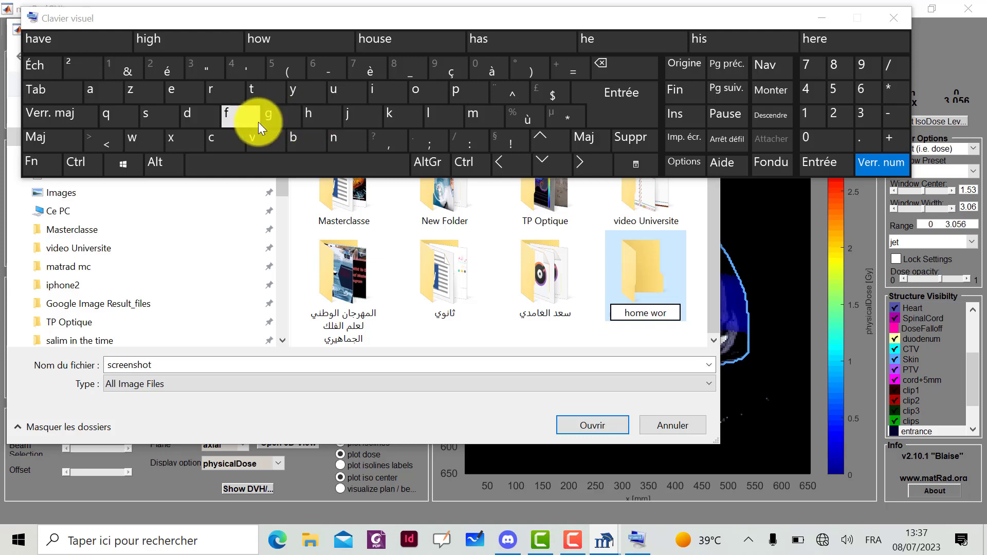
{"action": "type", "text": "k"}
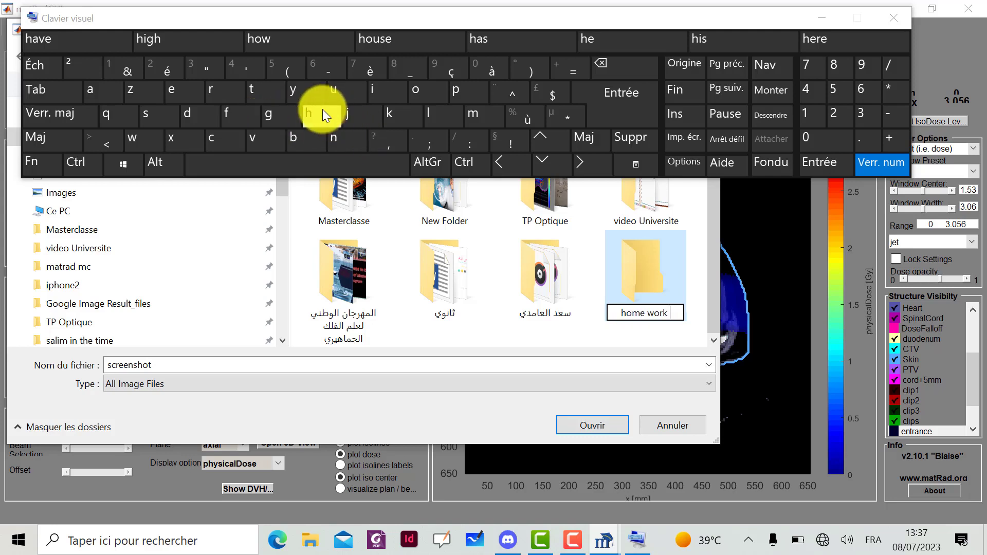
{"action": "type", "text": " HI"}
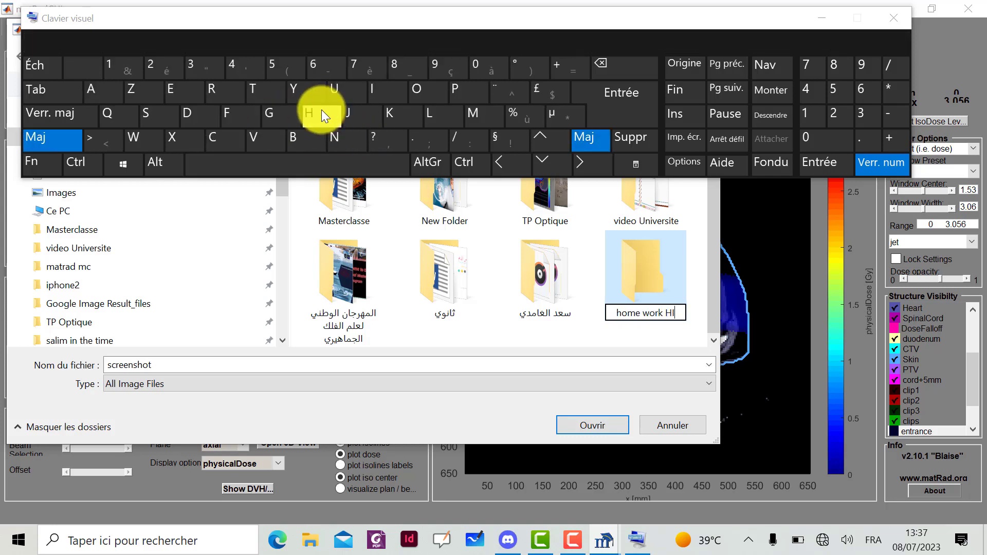
{"action": "type", "text": "TRI"}
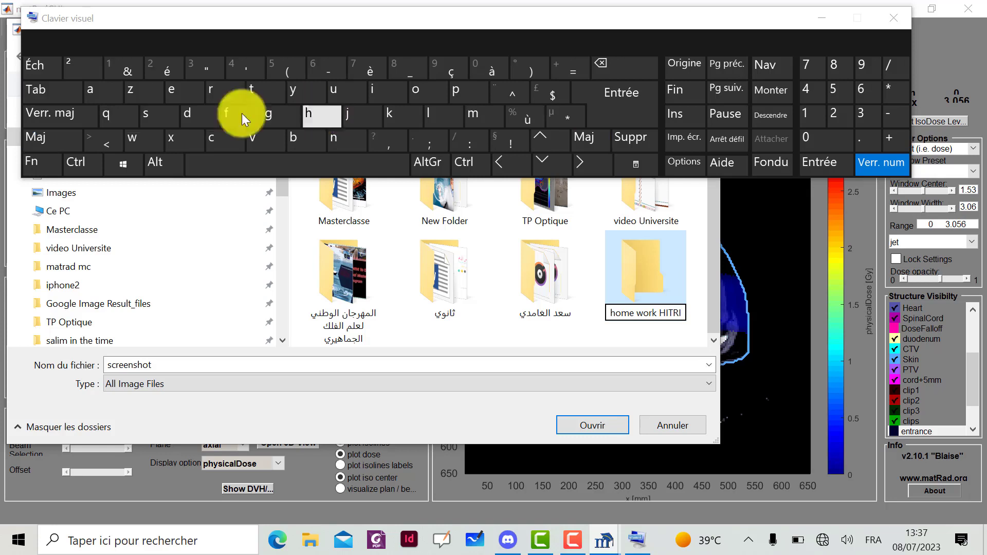
{"action": "double_click", "coordinate": [648, 286]}
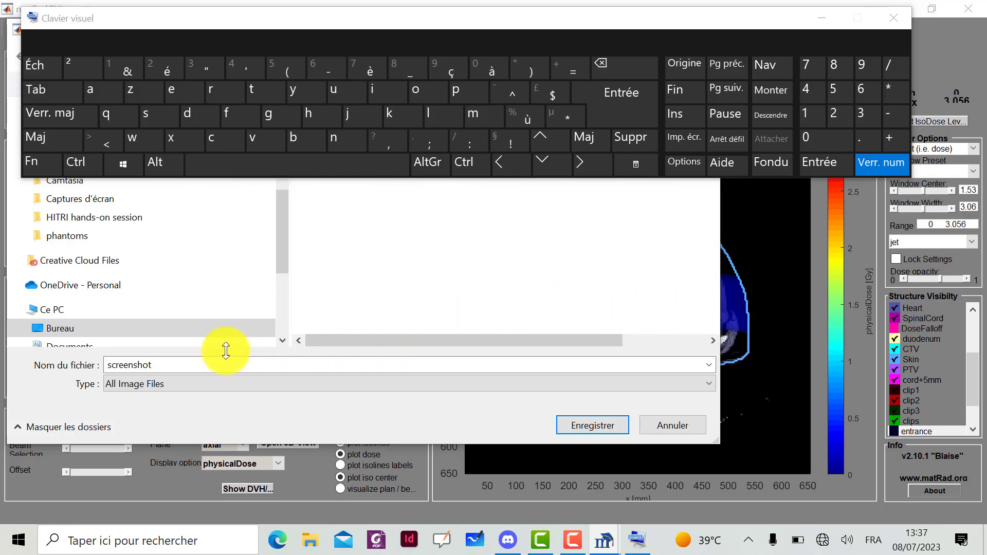
{"action": "double_click", "coordinate": [160, 365]}
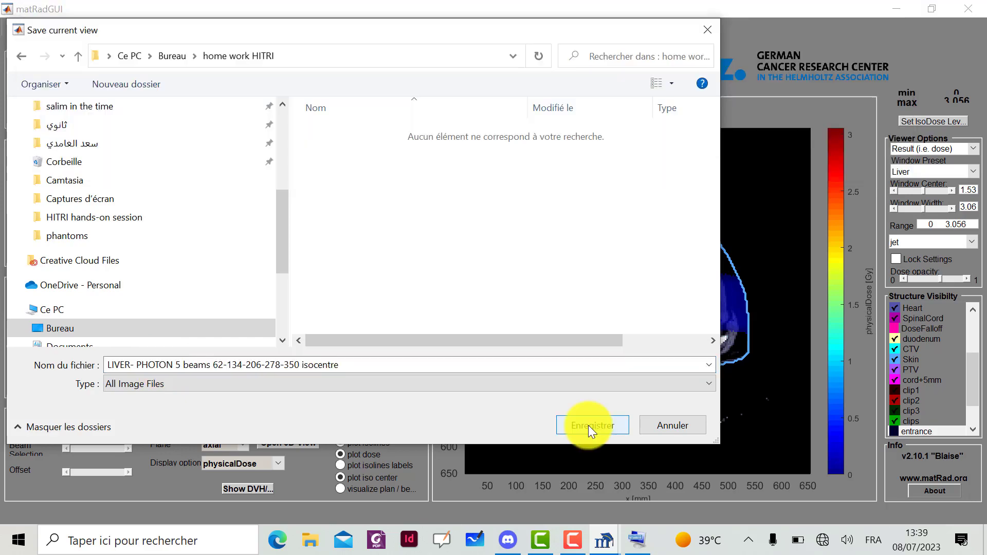
{"action": "left_click", "coordinate": [588, 425]}
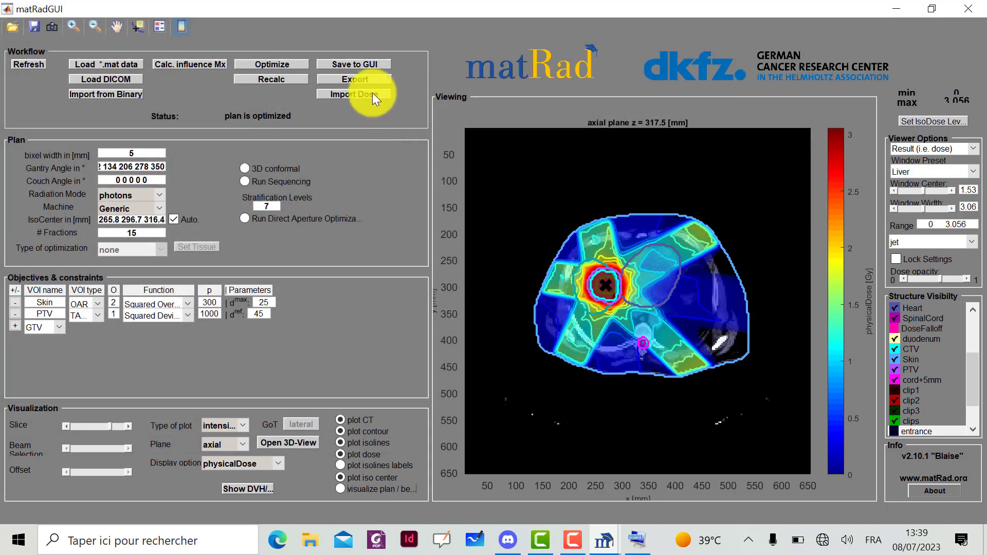
{"action": "left_click", "coordinate": [366, 63]}
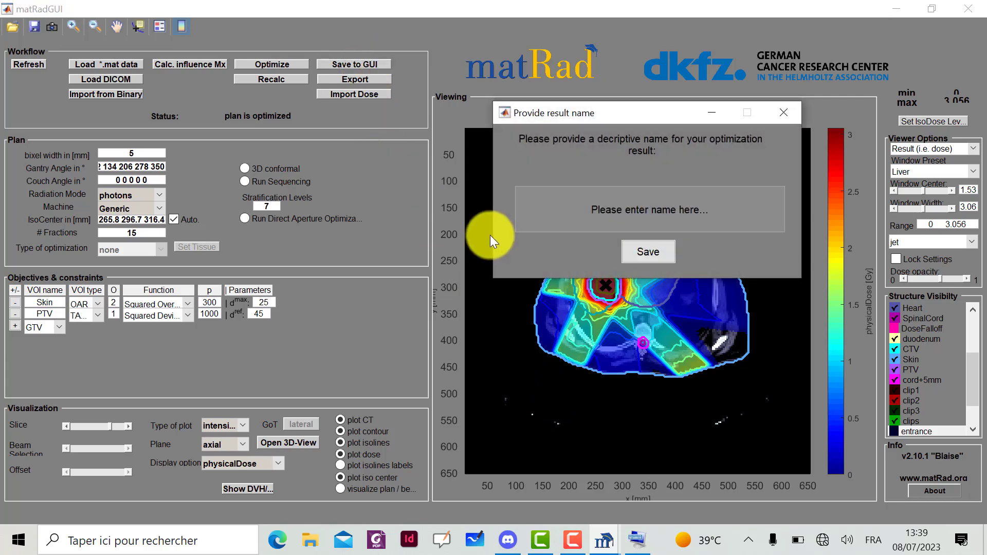
{"action": "left_click", "coordinate": [605, 209]}
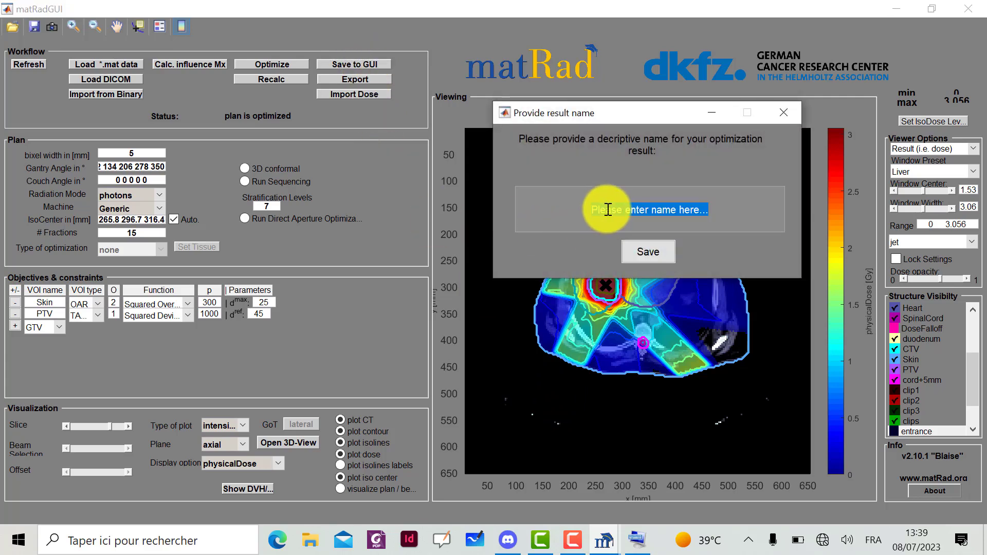
{"action": "key", "text": "ctrl+v"}
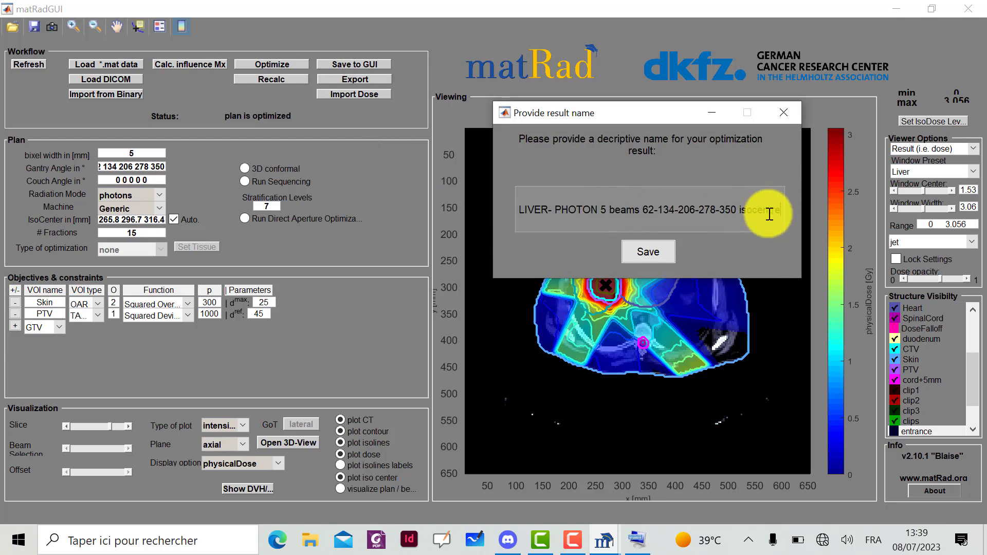
{"action": "type", "text": "1"}
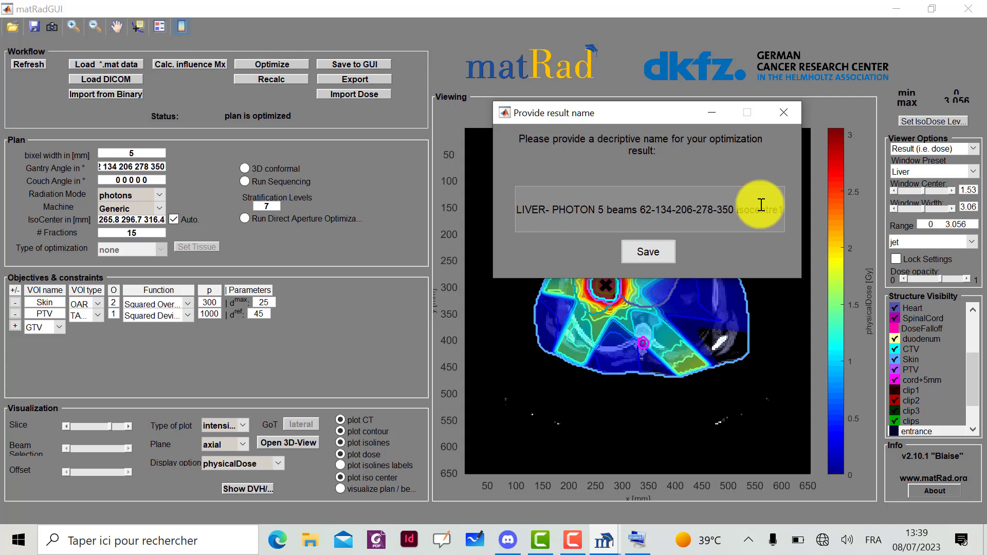
{"action": "left_click", "coordinate": [647, 255]}
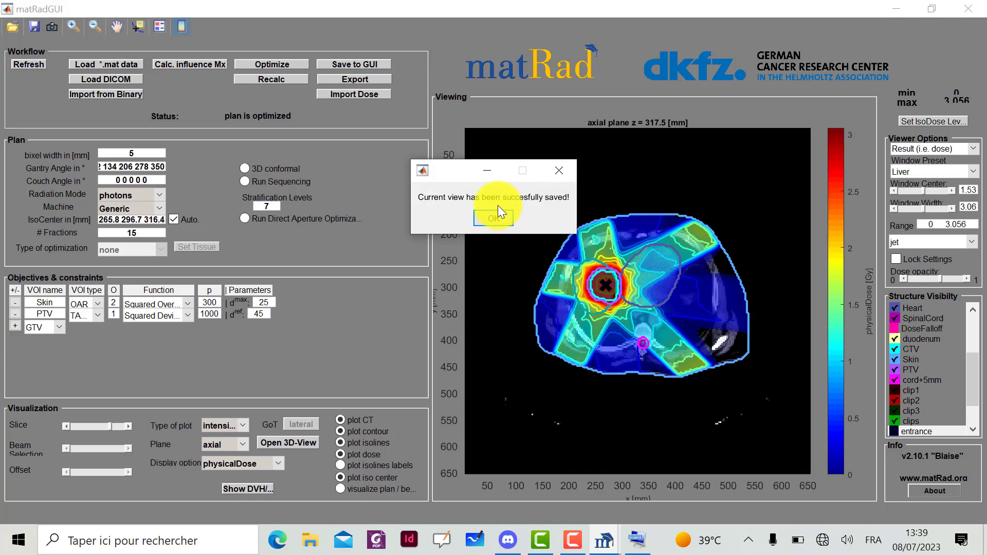
{"action": "left_click", "coordinate": [489, 220]}
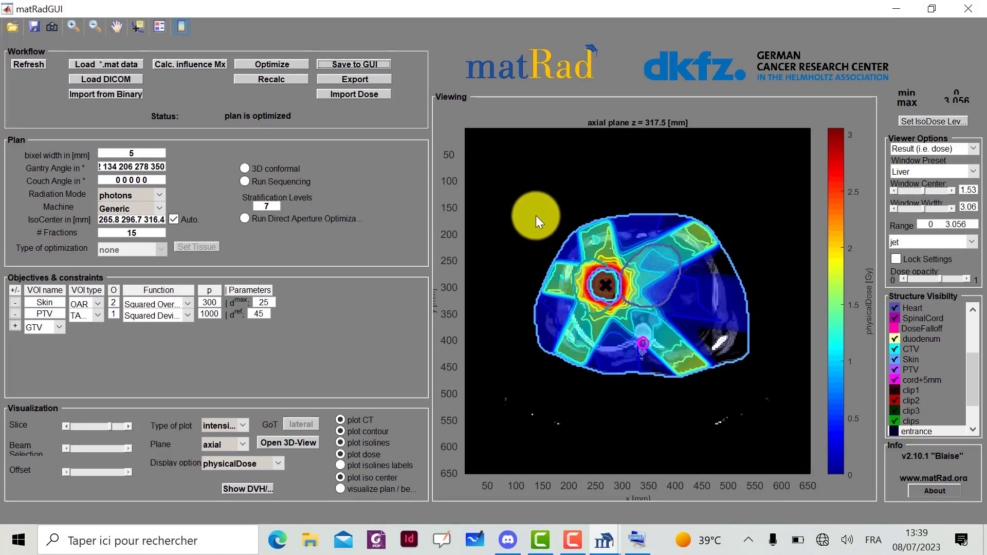
{"action": "left_click", "coordinate": [73, 26]}
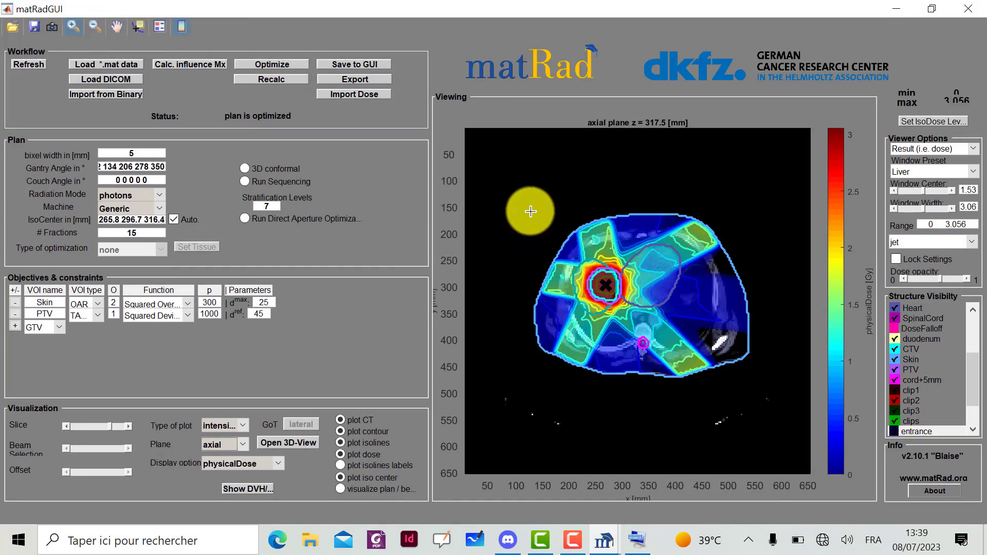
{"action": "left_click_drag", "start_coordinate": [528, 209], "coordinate": [755, 387]}
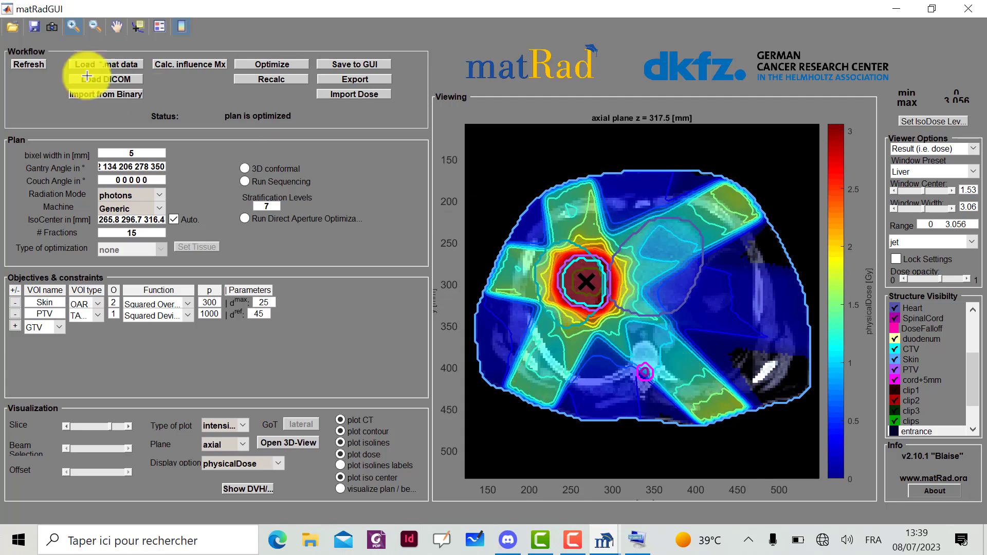
{"action": "left_click", "coordinate": [54, 25]}
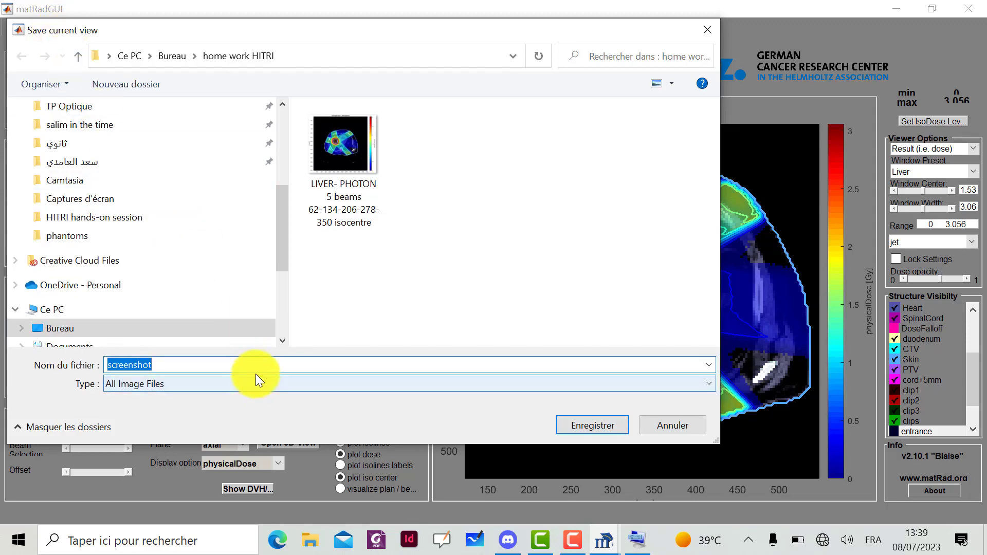
{"action": "left_click", "coordinate": [325, 196]}
{"action": "left_click", "coordinate": [358, 364]}
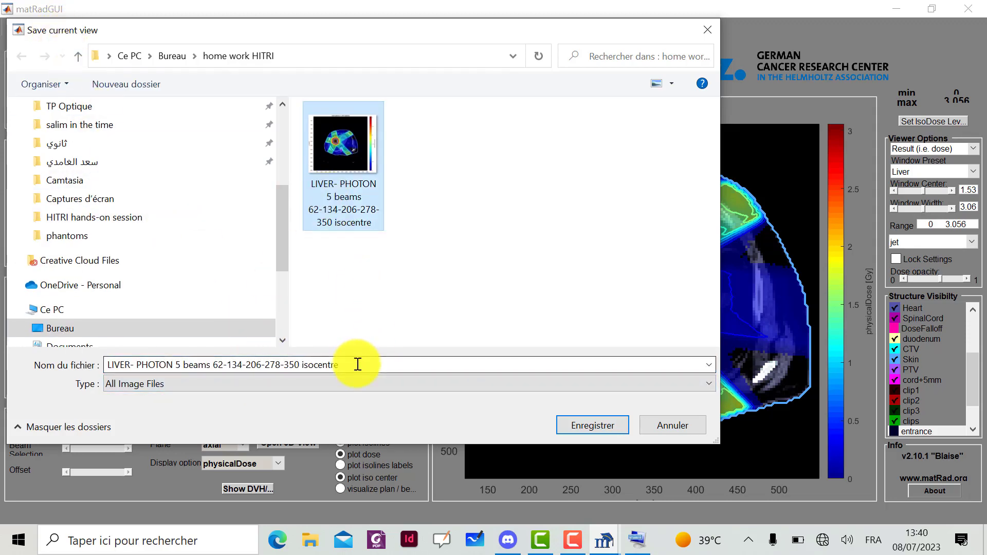
{"action": "type", "text": "zo"}
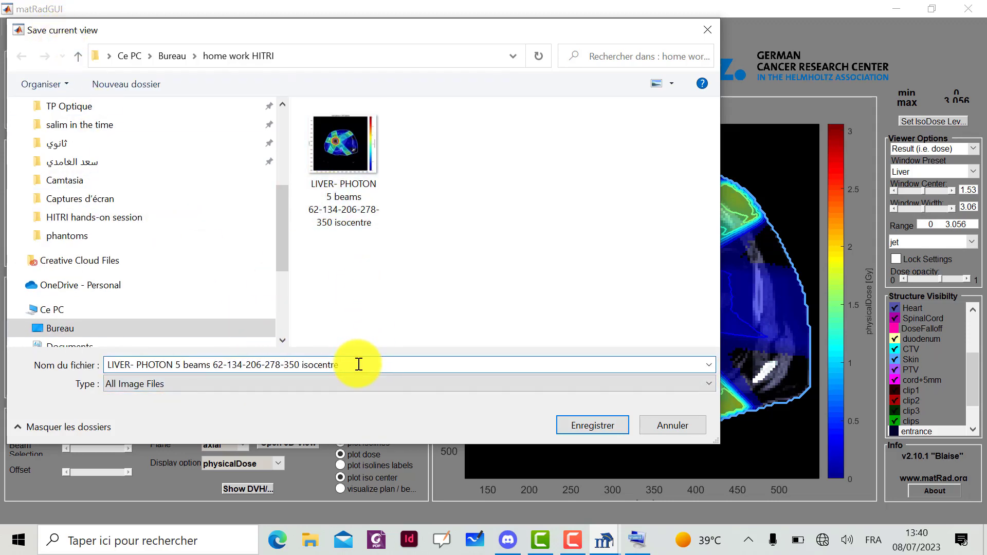
{"action": "type", "text": "omed"}
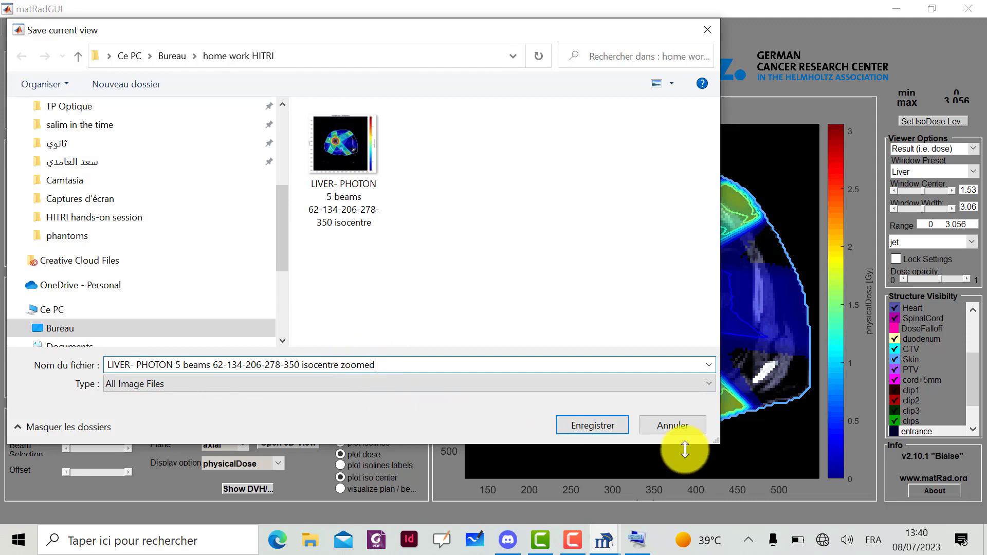
{"action": "left_click", "coordinate": [592, 424]}
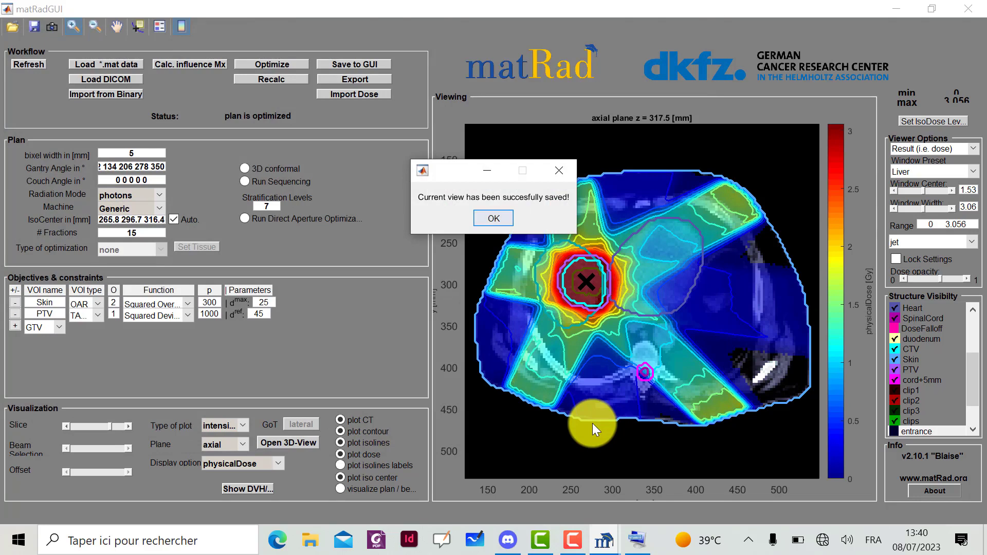
{"action": "left_click", "coordinate": [504, 220]}
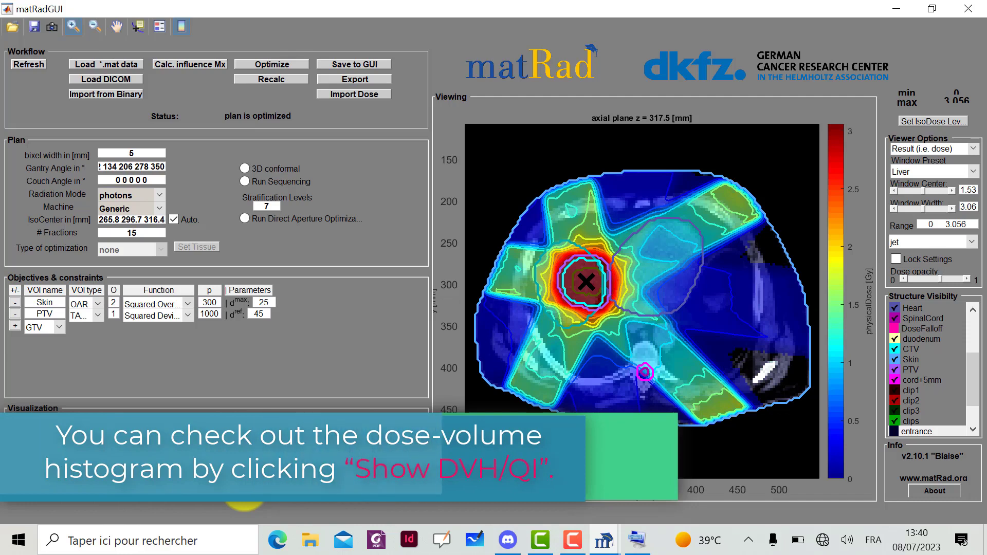
Show the plan's dose-volume histogram and quality indicators in an enlarged window and examine the curves and the statistics table
{"action": "left_click", "coordinate": [244, 488]}
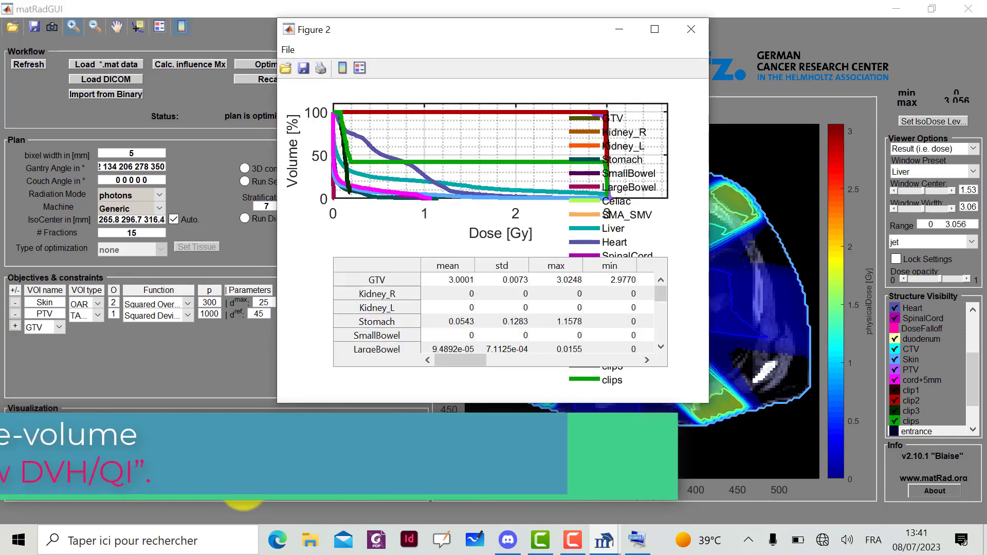
{"action": "double_click", "coordinate": [655, 25]}
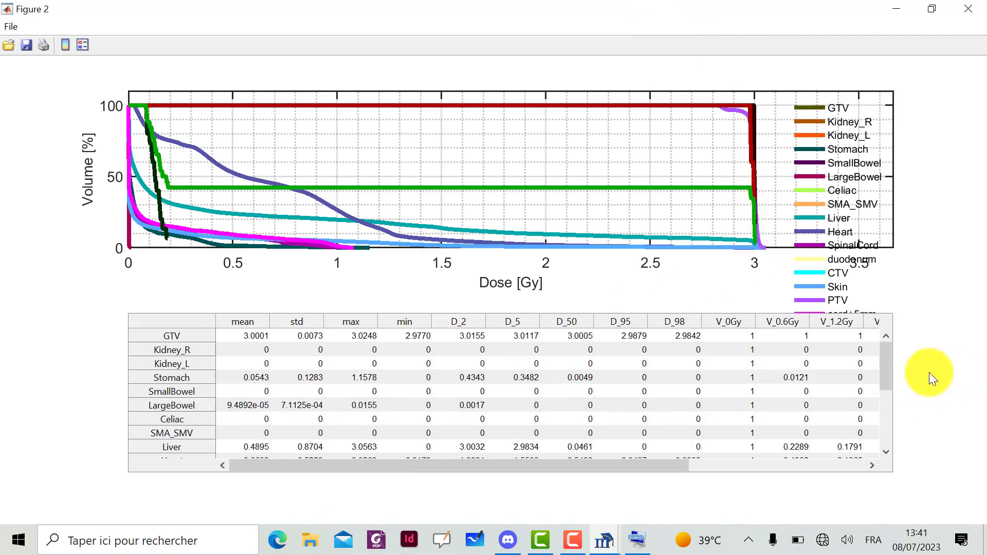
{"action": "left_click_drag", "start_coordinate": [891, 379], "coordinate": [893, 341]}
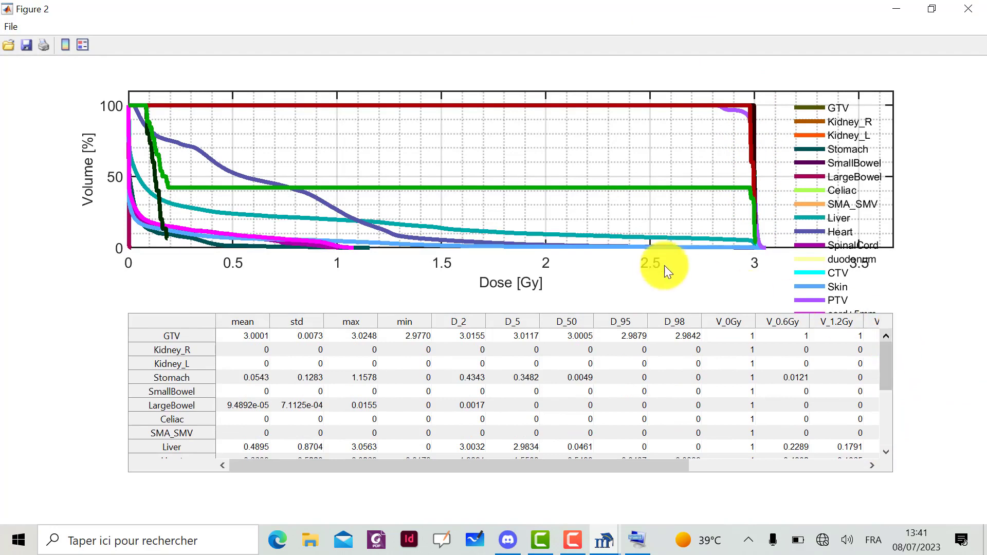
{"action": "left_click", "coordinate": [24, 46]}
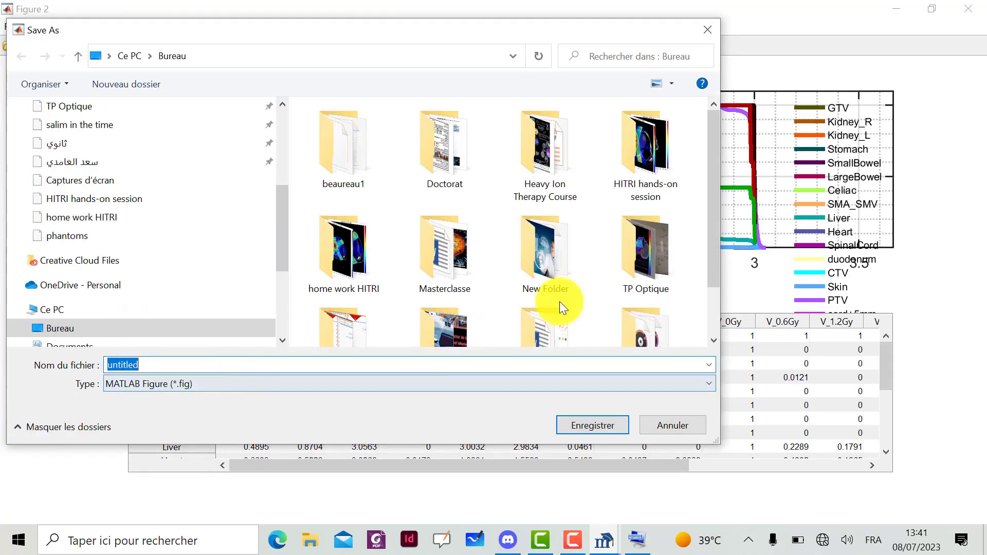
{"action": "left_click", "coordinate": [126, 365]}
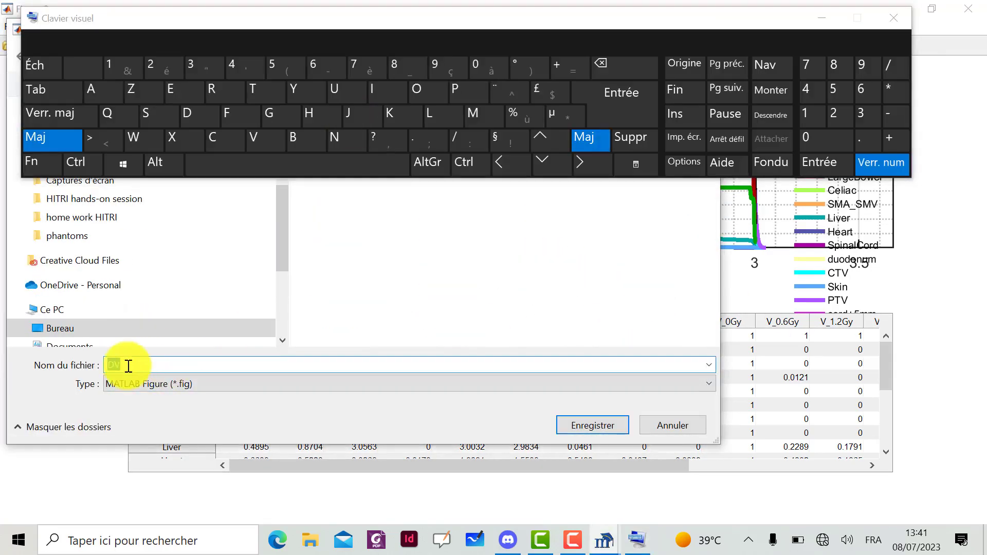
{"action": "type", "text": "DVH LIVER-PHOTONS 5 BEAMS"}
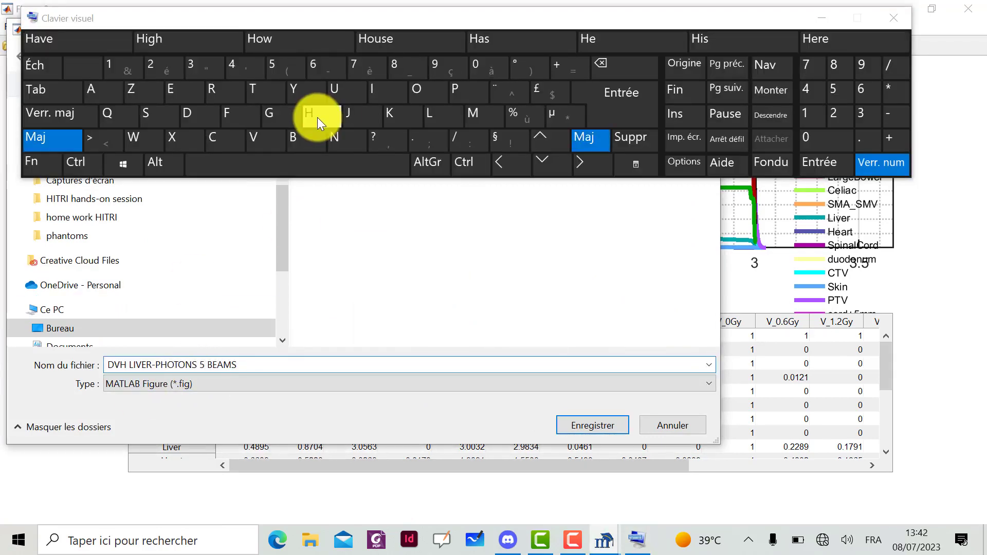
{"action": "type", "text": " 62-134-206-278-350"}
{"action": "key", "text": "Return"}
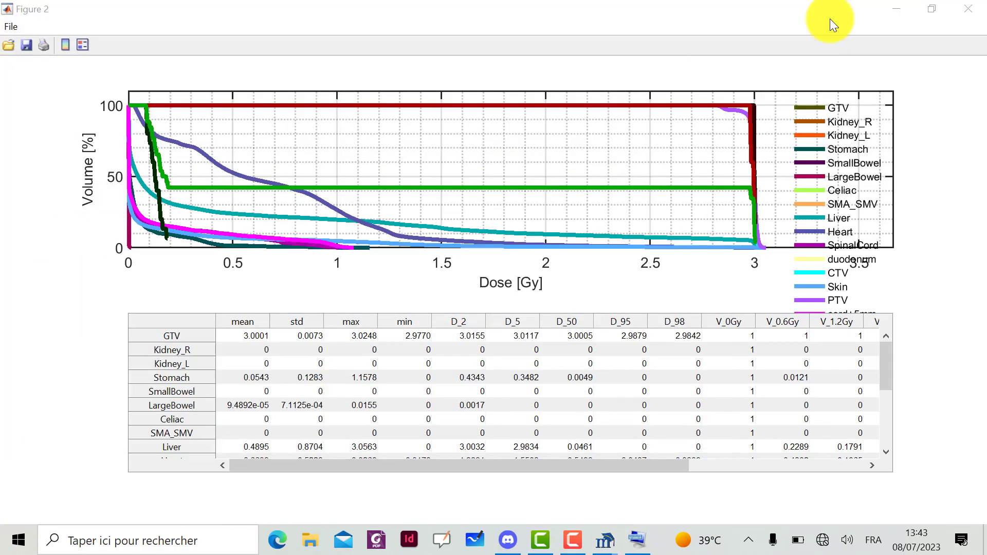
{"action": "left_click", "coordinate": [968, 8]}
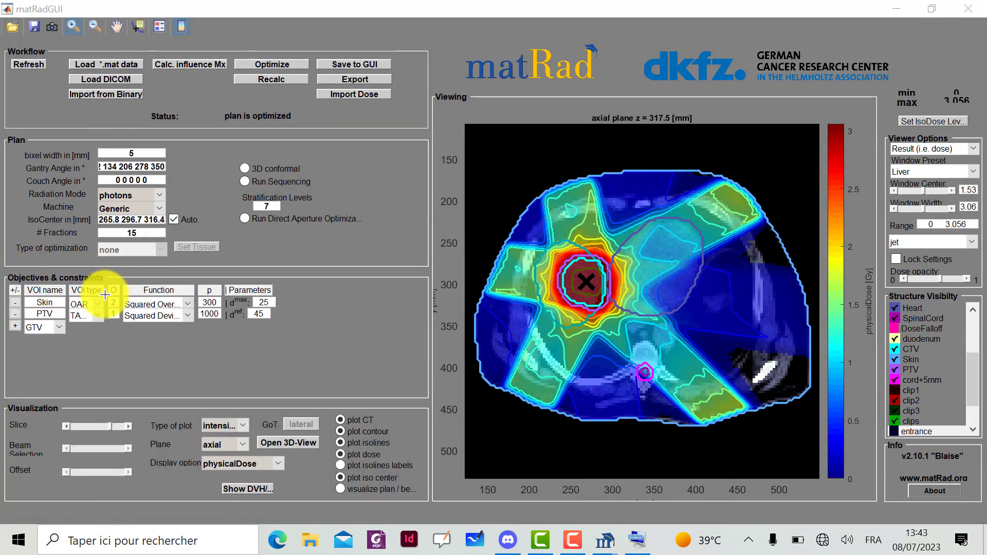
Add a second objective for the Skin using the Mean Dose function with a penalty of 100
{"action": "left_click", "coordinate": [61, 328]}
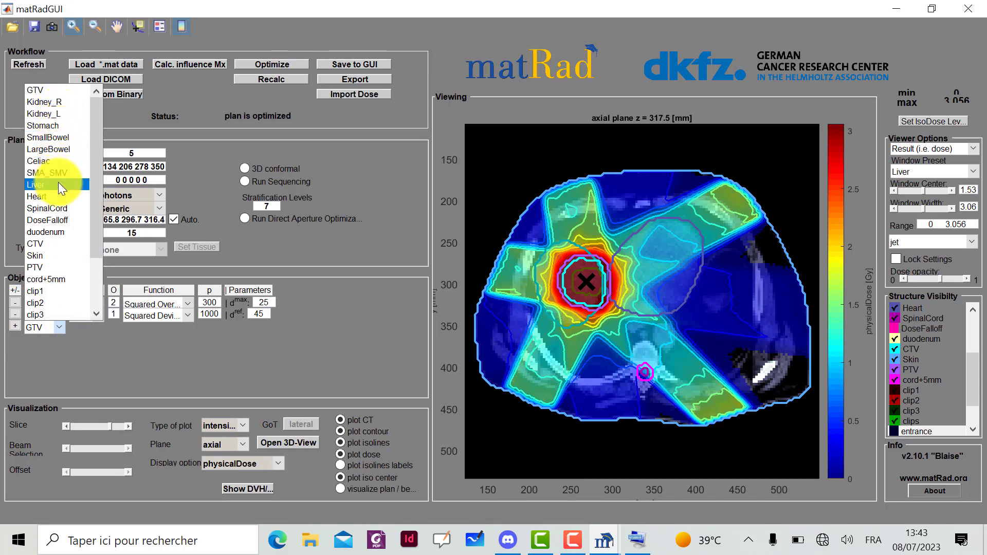
{"action": "mouse_move", "coordinate": [95, 187]}
{"action": "left_mouse_down"}
{"action": "mouse_move", "coordinate": [100, 246]}
{"action": "mouse_move", "coordinate": [100, 173]}
{"action": "left_mouse_up"}
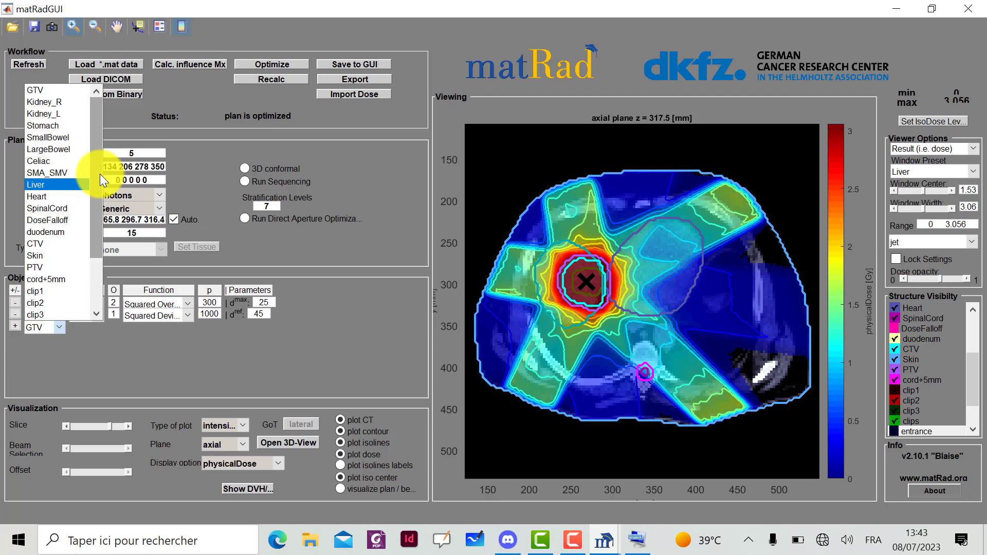
{"action": "left_click", "coordinate": [57, 256]}
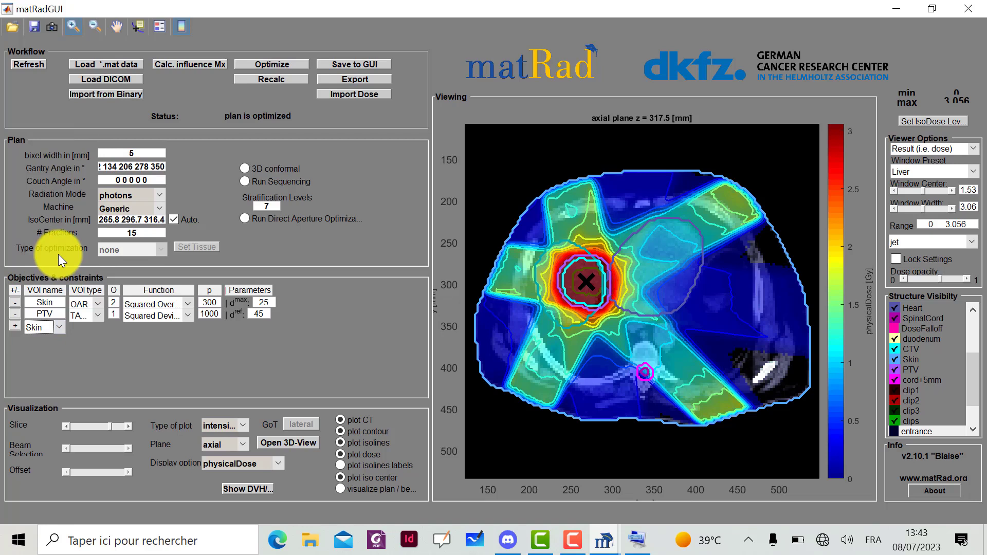
{"action": "left_click", "coordinate": [16, 328]}
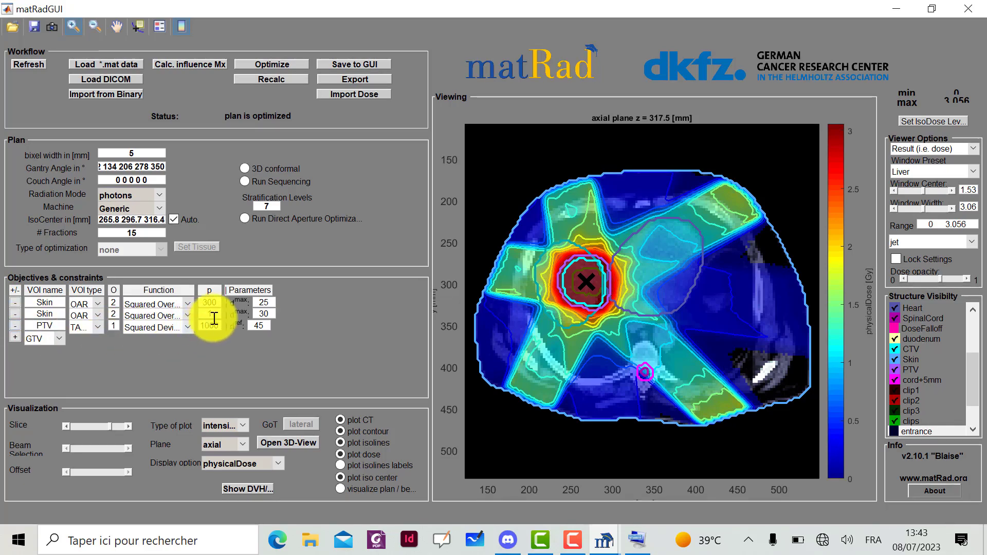
{"action": "left_click", "coordinate": [188, 315]}
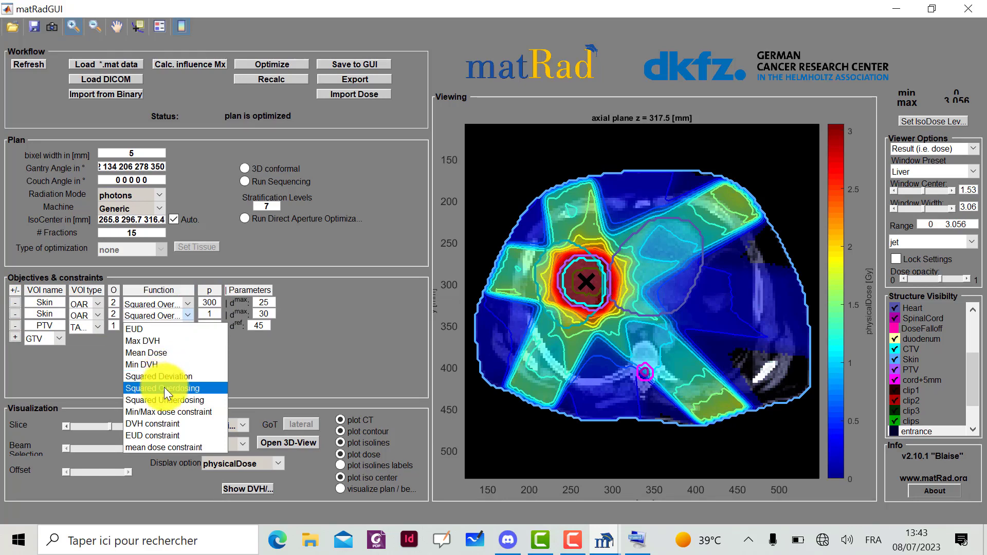
{"action": "left_click", "coordinate": [174, 353]}
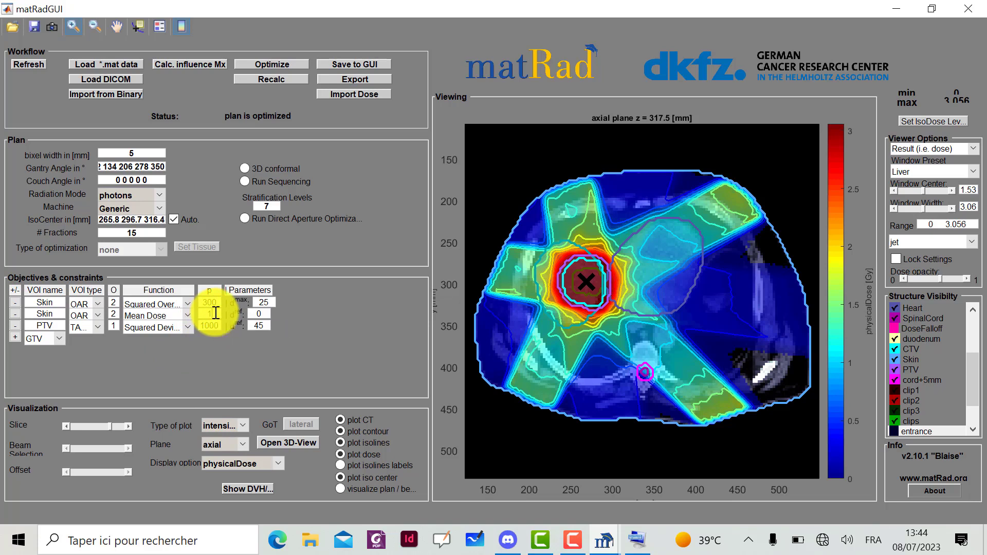
{"action": "type", "text": "00"}
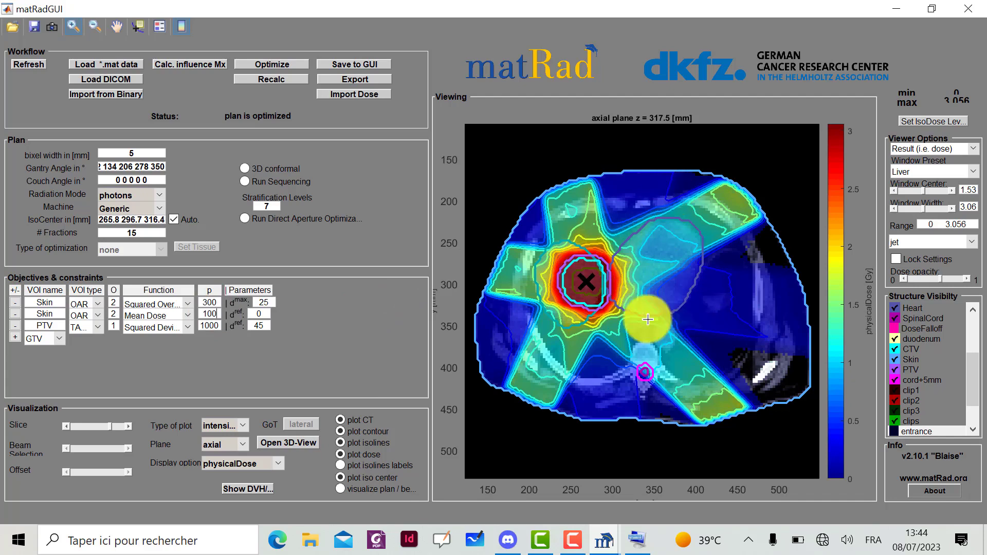
Add a Squared Overdosing objective for the Liver with a penalty of 300
{"action": "left_click", "coordinate": [60, 337]}
{"action": "left_click", "coordinate": [60, 338]}
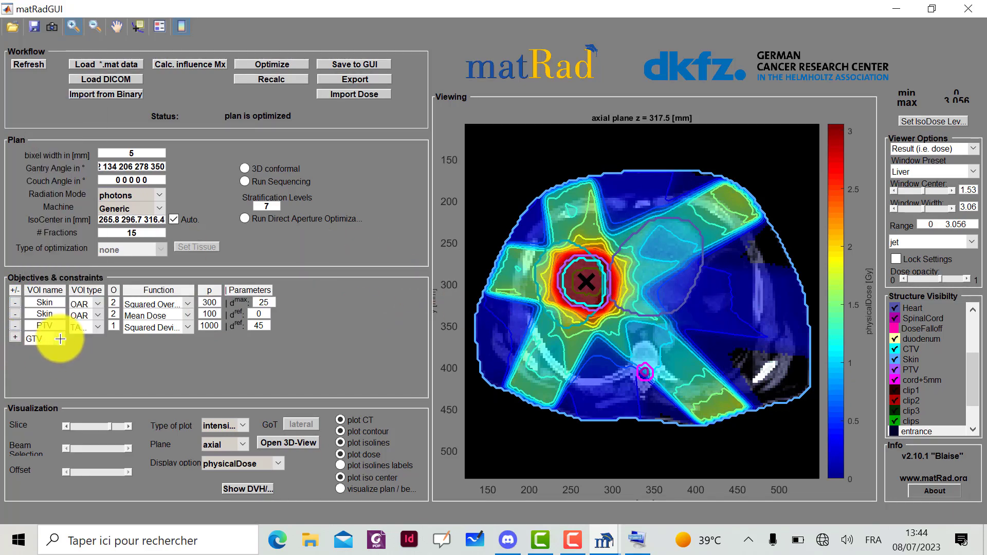
{"action": "left_click", "coordinate": [60, 339]}
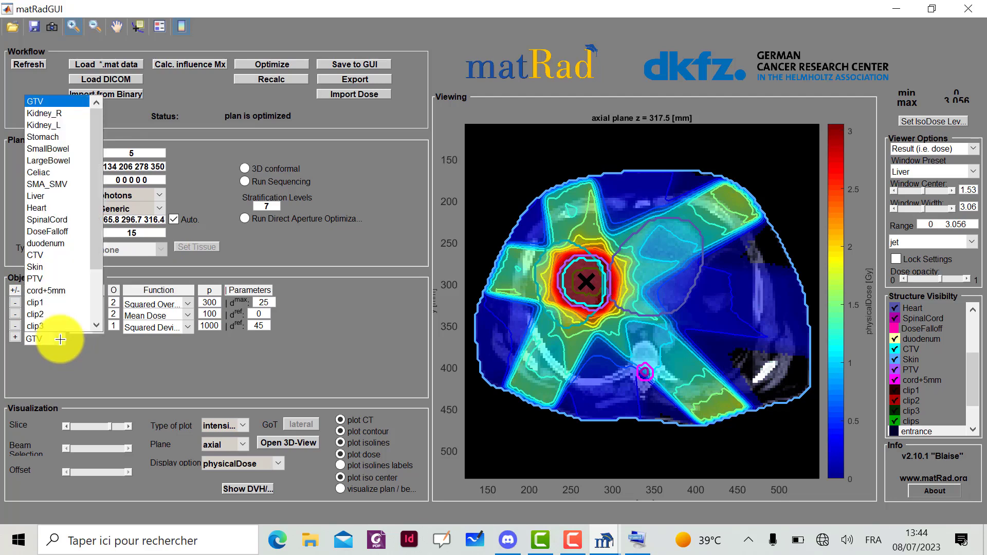
{"action": "left_click", "coordinate": [63, 195]}
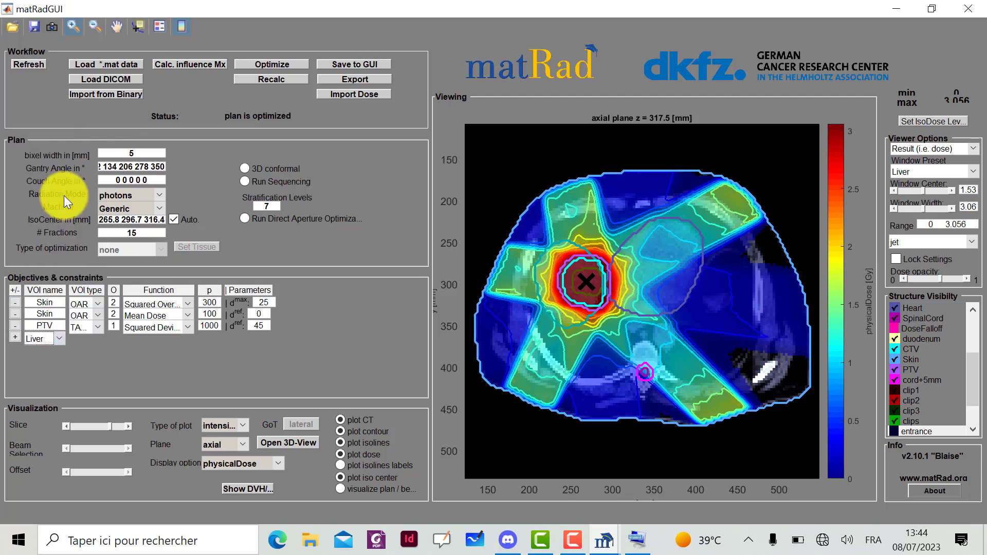
{"action": "left_click", "coordinate": [15, 337]}
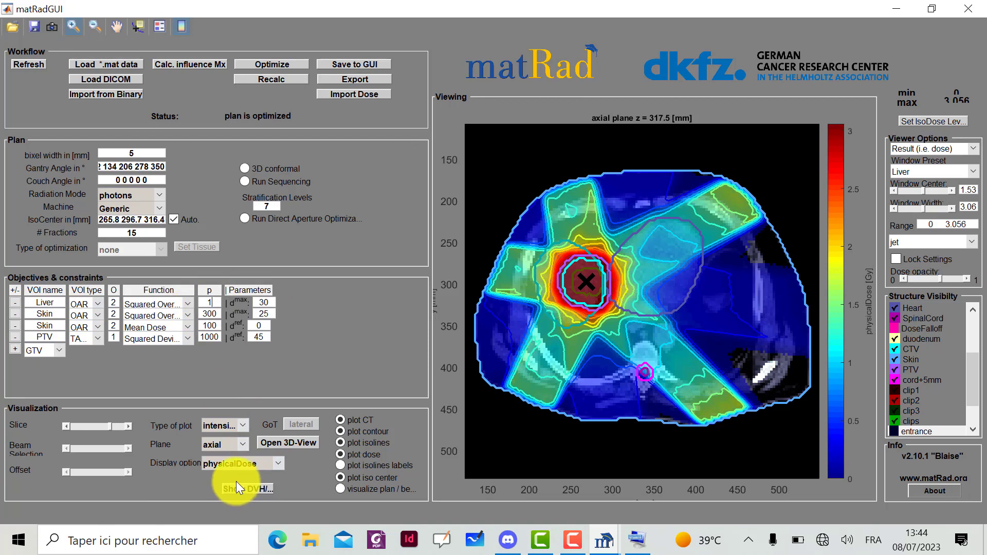
{"action": "key", "text": "BackSpace"}
{"action": "type", "text": "300"}
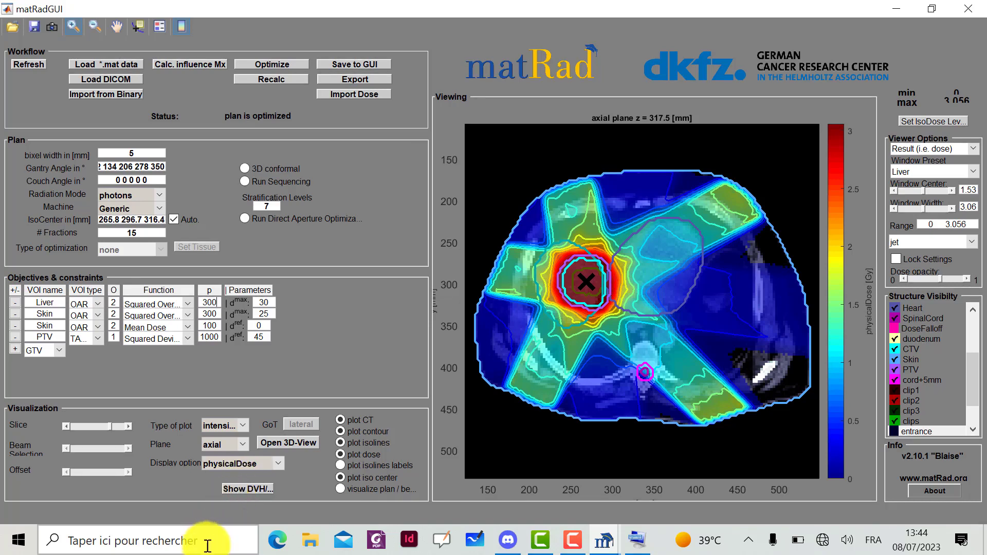
Add a Squared Overdosing objective for the SpinalCord with a penalty of 100
{"action": "left_click", "coordinate": [61, 350]}
{"action": "left_click", "coordinate": [61, 348]}
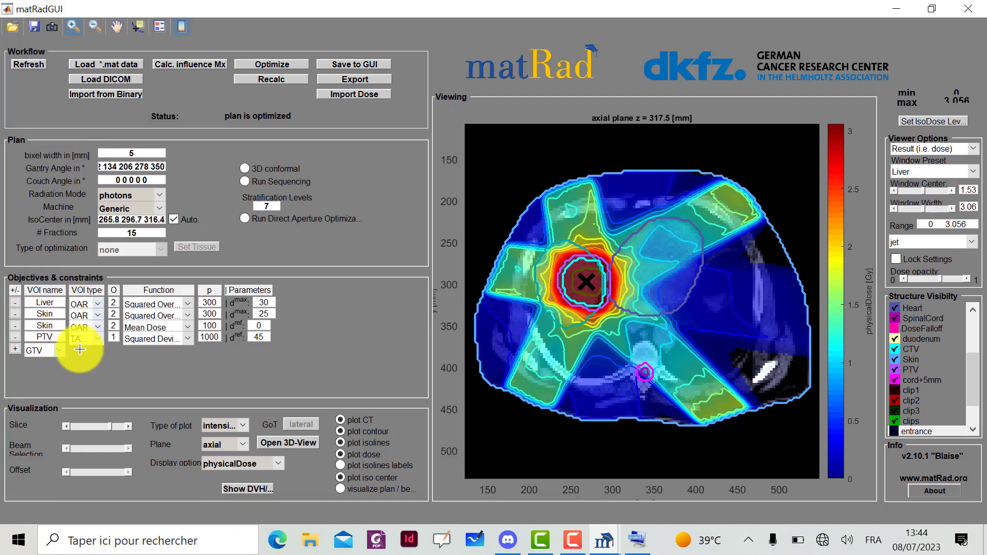
{"action": "left_click", "coordinate": [57, 349]}
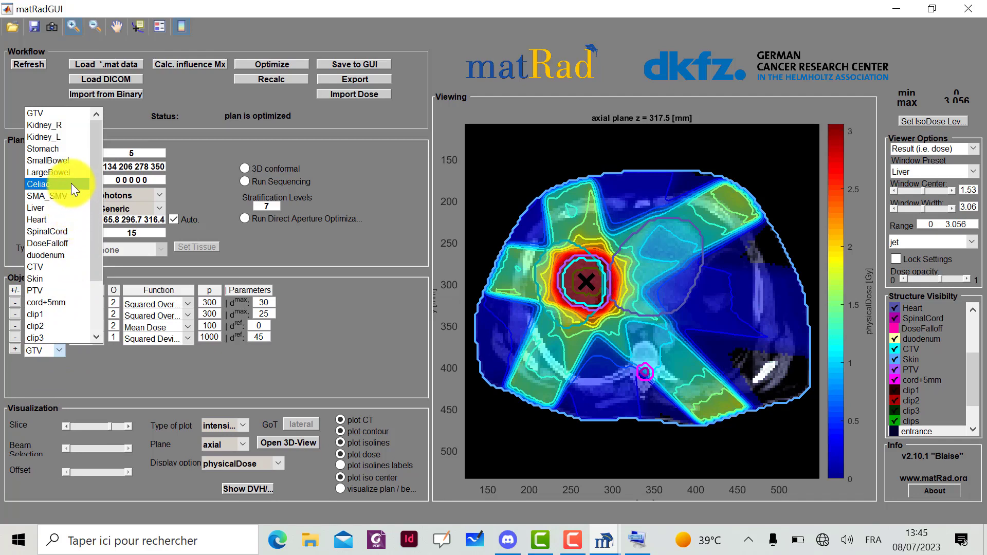
{"action": "left_click", "coordinate": [74, 218]}
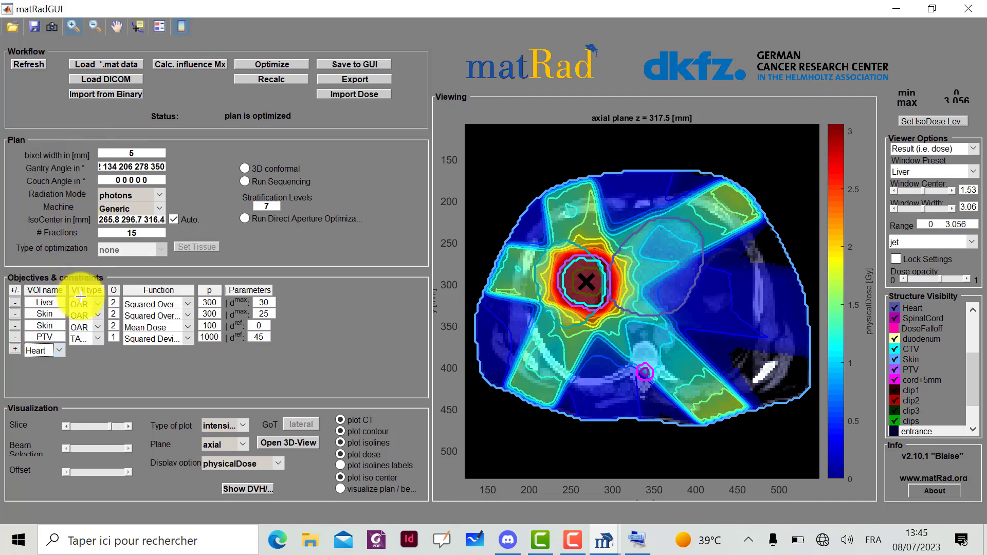
{"action": "left_click", "coordinate": [59, 349]}
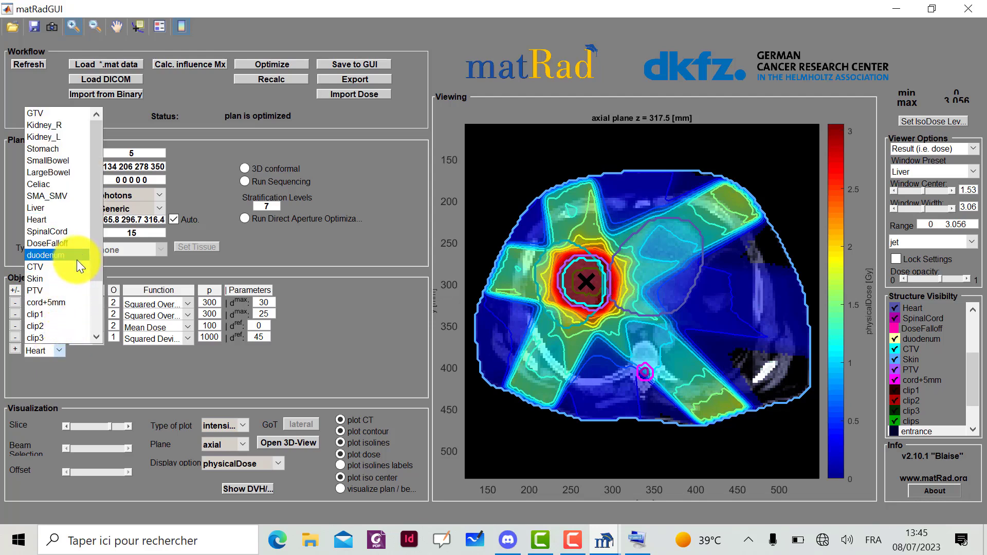
{"action": "left_click", "coordinate": [67, 231]}
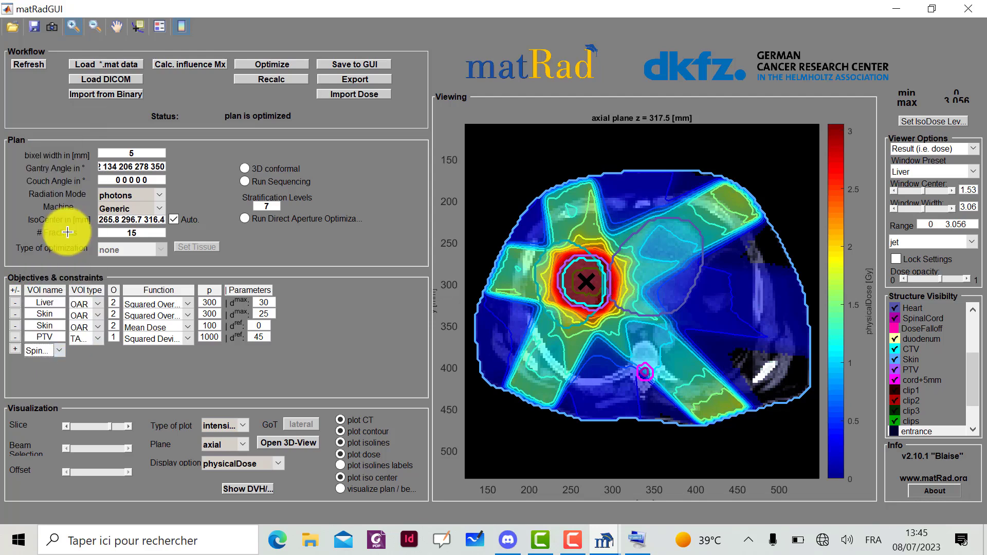
{"action": "left_click", "coordinate": [17, 350]}
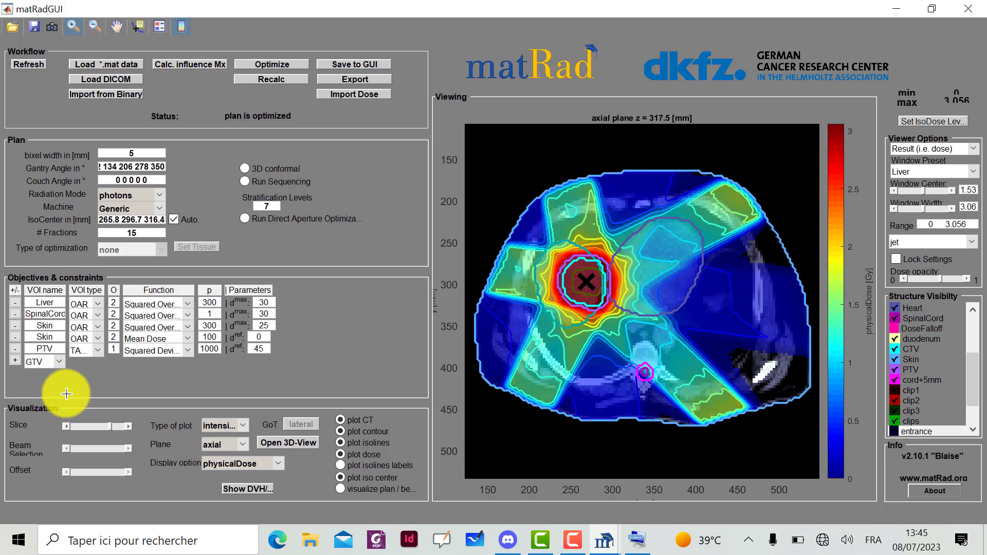
{"action": "left_click", "coordinate": [204, 314]}
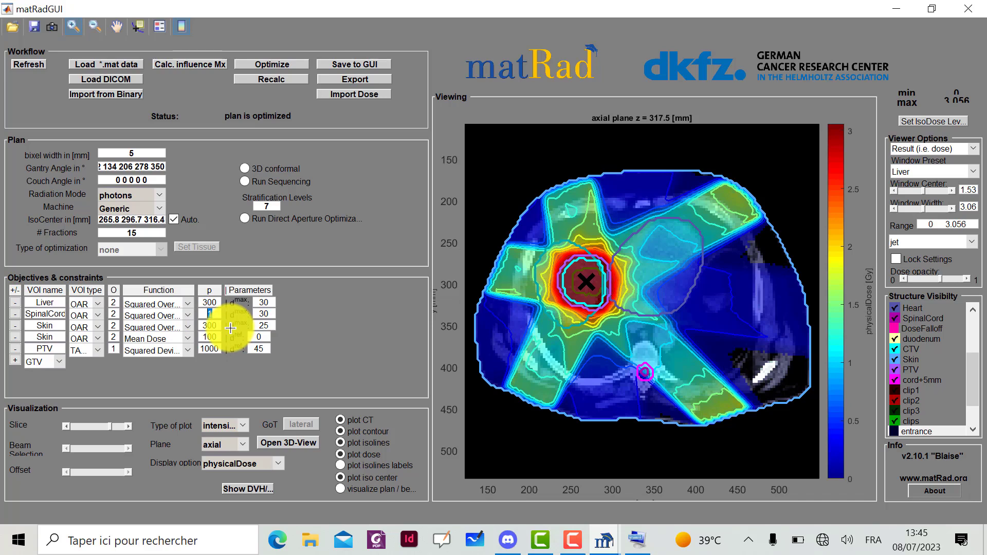
{"action": "type", "text": "00"}
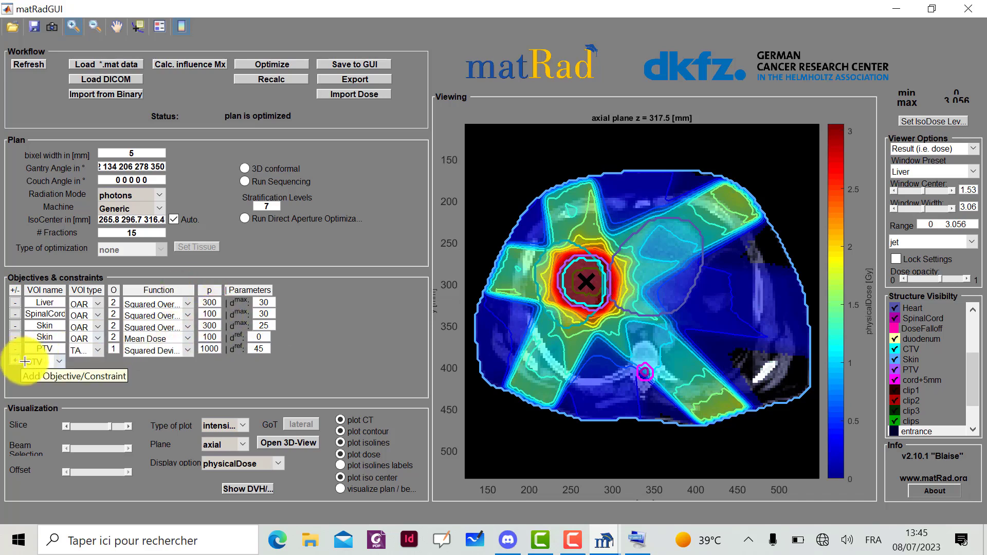
Add a Squared Overdosing objective for the Heart with a penalty of 100
{"action": "left_click", "coordinate": [55, 362]}
{"action": "left_click", "coordinate": [55, 360]}
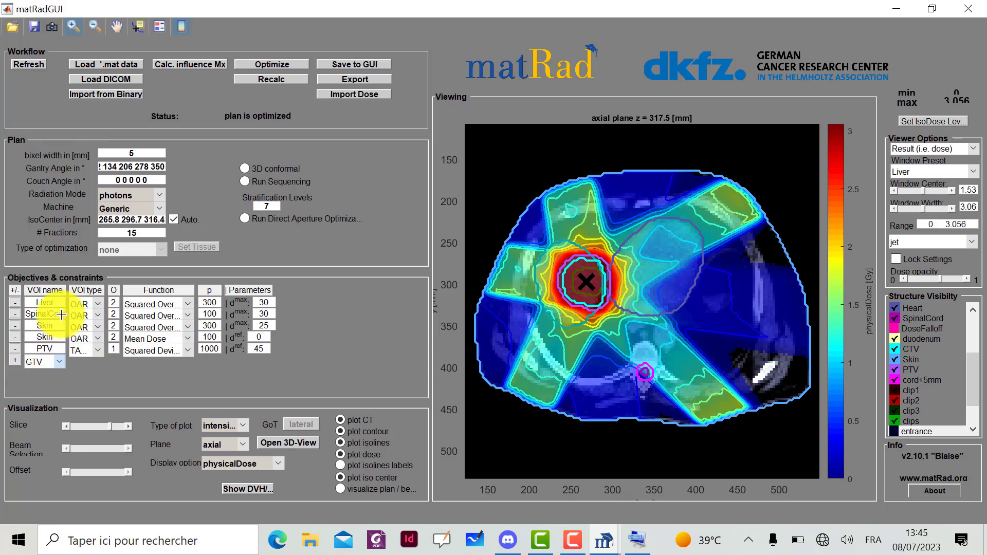
{"action": "left_click", "coordinate": [58, 361]}
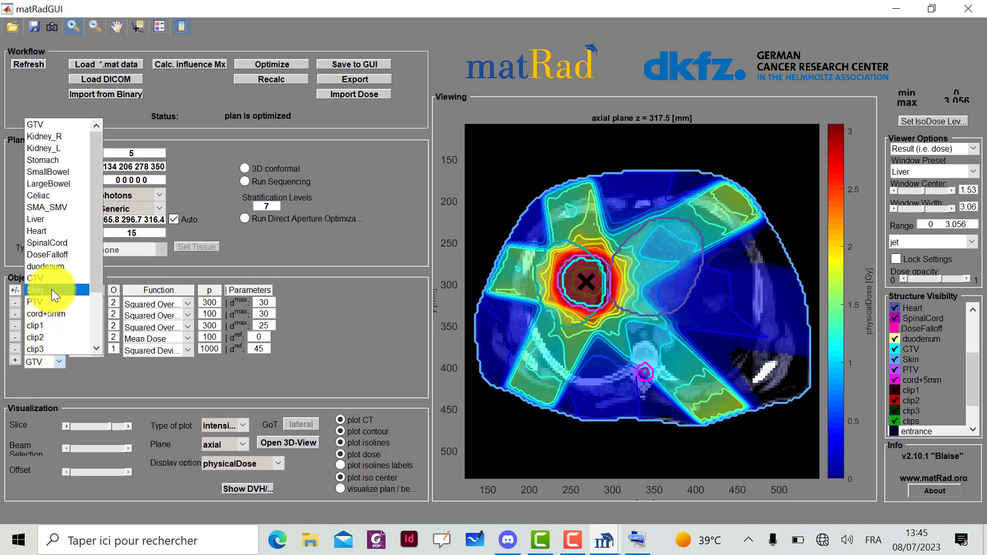
{"action": "left_click", "coordinate": [47, 231]}
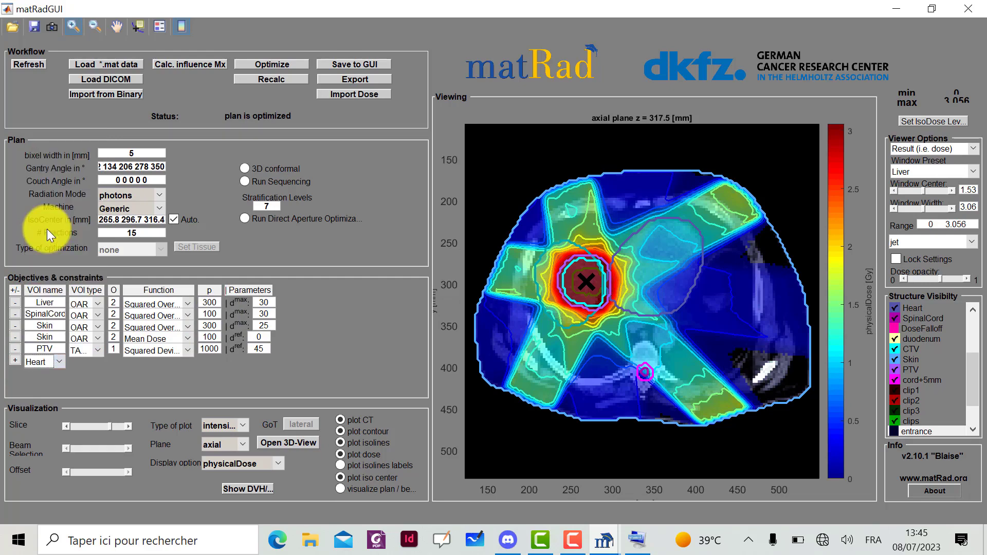
{"action": "left_click", "coordinate": [16, 361]}
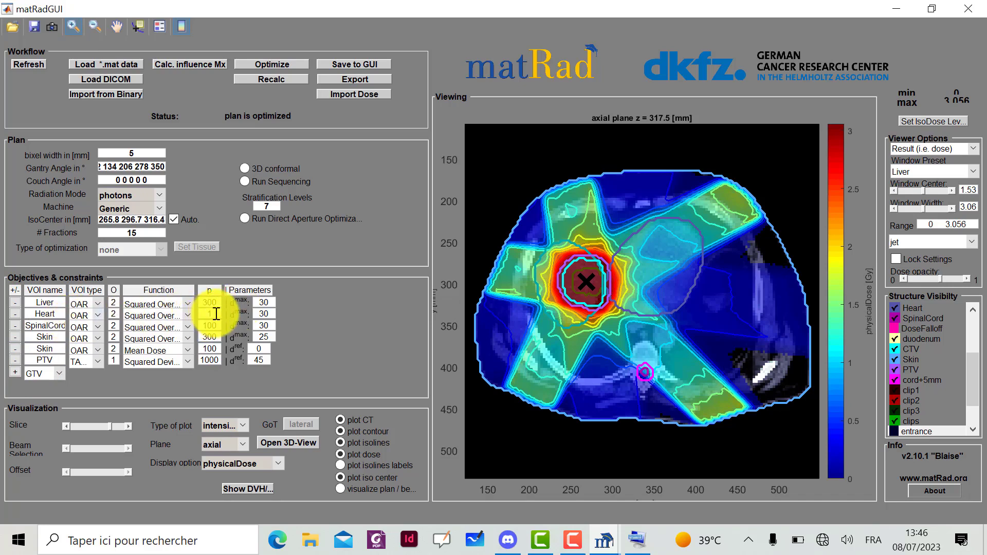
{"action": "type", "text": "00"}
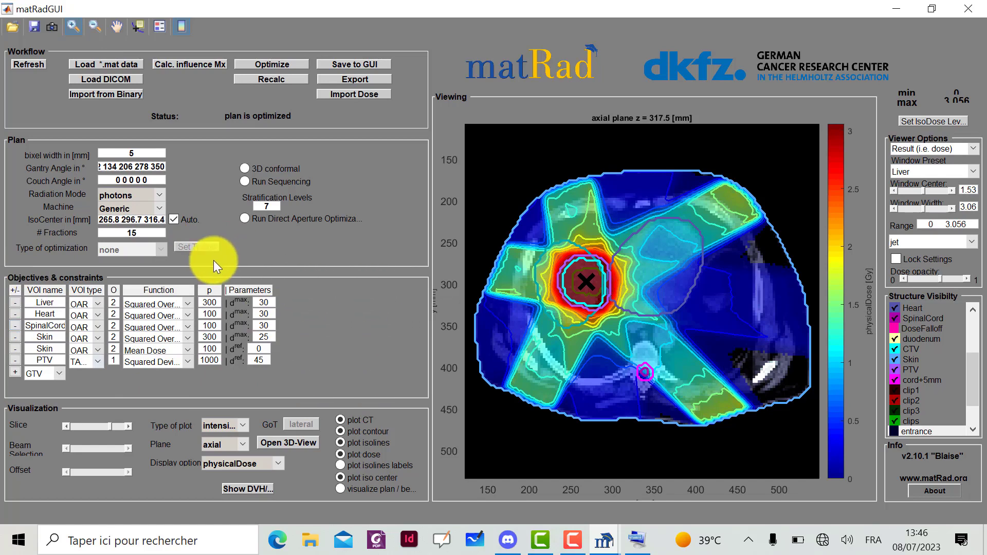
Rerun the plan optimization with the added Liver, Heart, SpinalCord and Skin objectives
{"action": "left_click", "coordinate": [275, 64]}
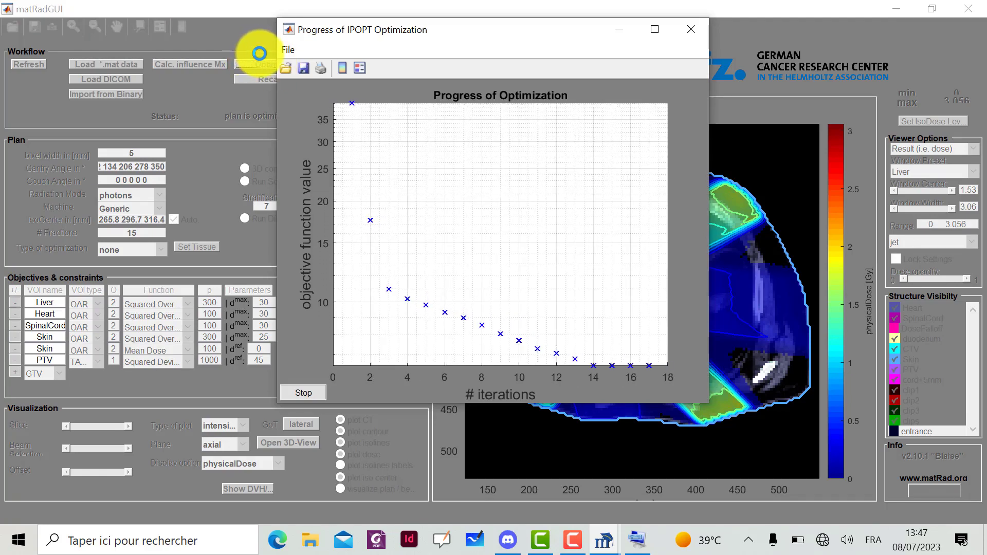
{"action": "left_click", "coordinate": [494, 218]}
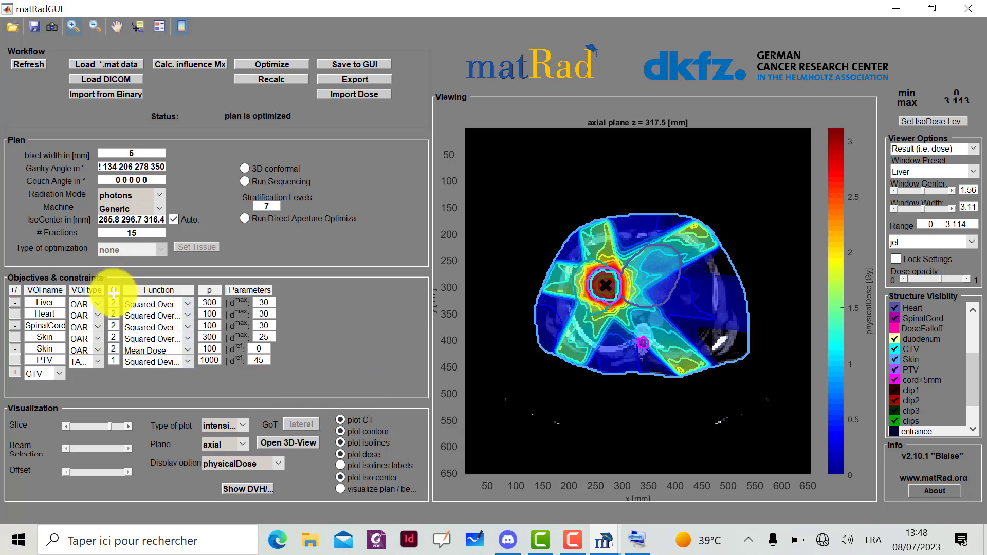
{"action": "double_click", "coordinate": [114, 349]}
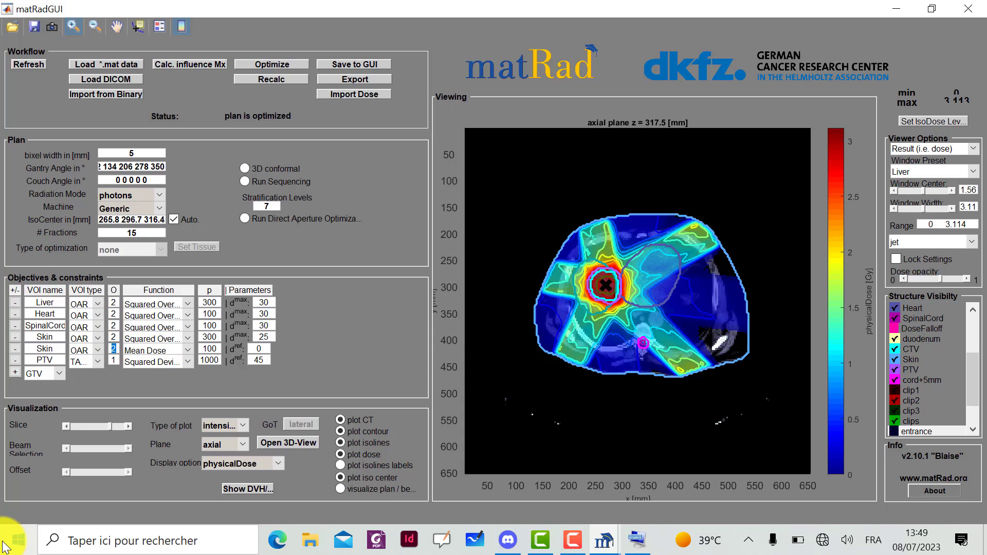
{"action": "type", "text": "8"}
{"action": "key", "text": "BackSpace"}
{"action": "type", "text": "2"}
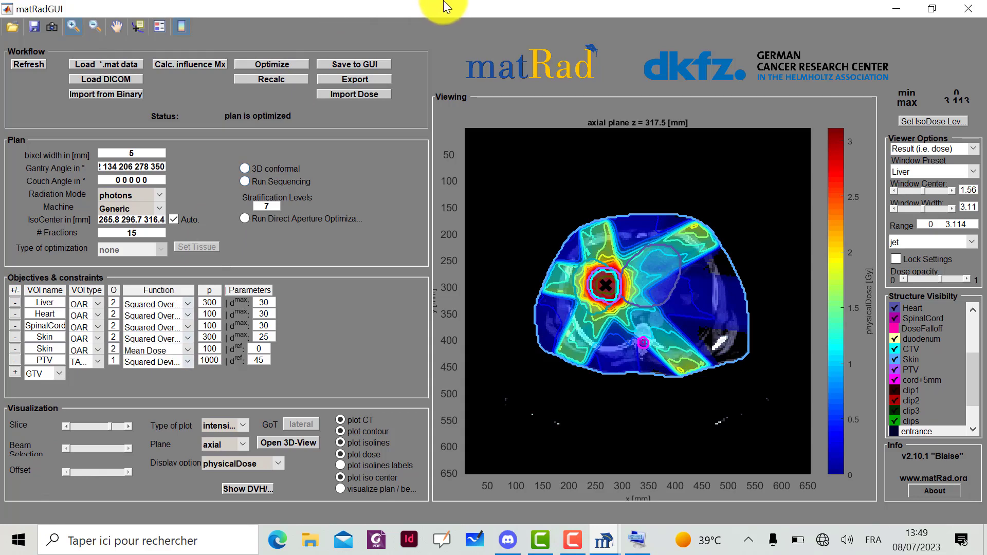
{"action": "left_click", "coordinate": [356, 65]}
{"action": "type", "text": "LIVER PHOTONS 5 BEAMS"}
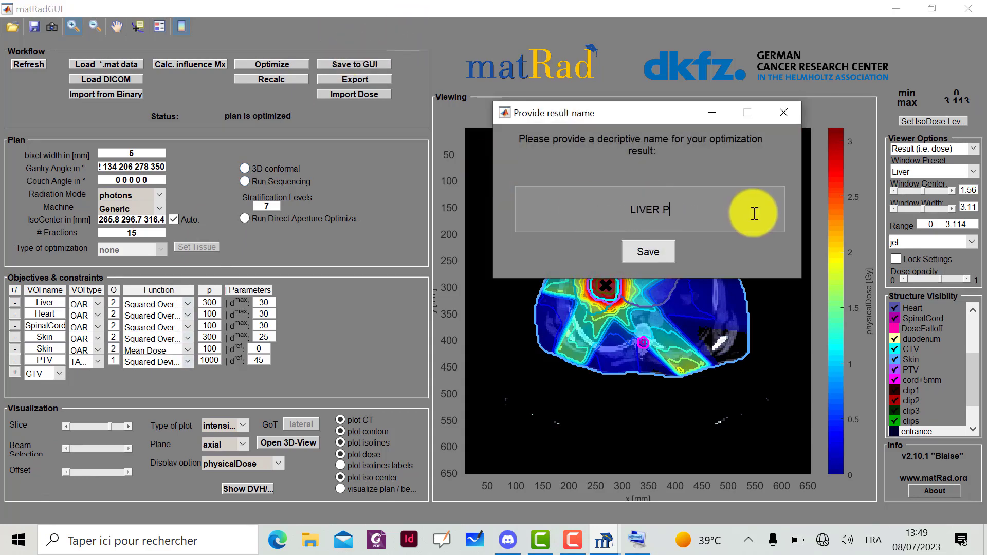
{"action": "key", "text": "ctrl+super+o"}
{"action": "type", "text": "62-134-206-278-350 OBJ"}
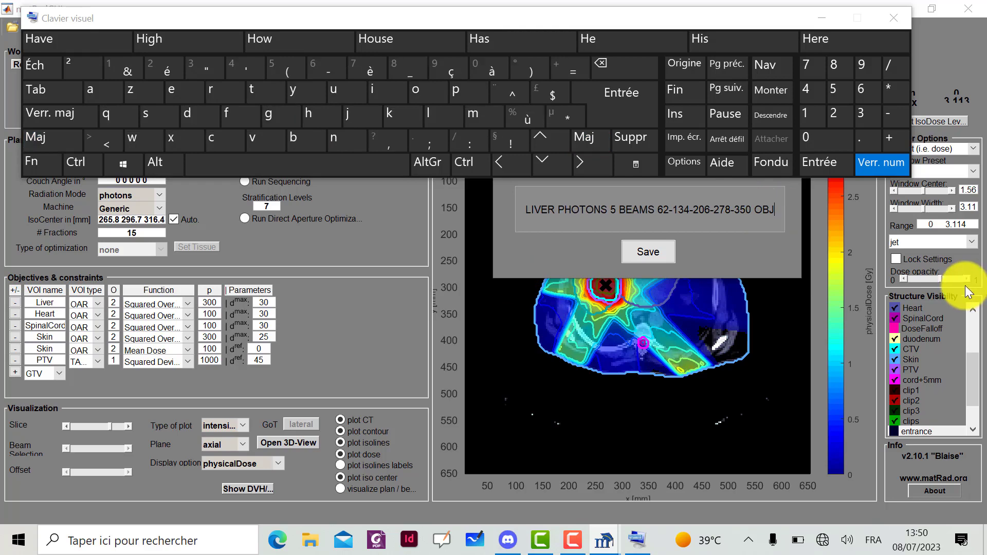
{"action": "key", "text": "ctrl+a"}
{"action": "key", "text": "ctrl+c"}
{"action": "key", "text": "Return"}
{"action": "key", "text": "ctrl+super+o"}
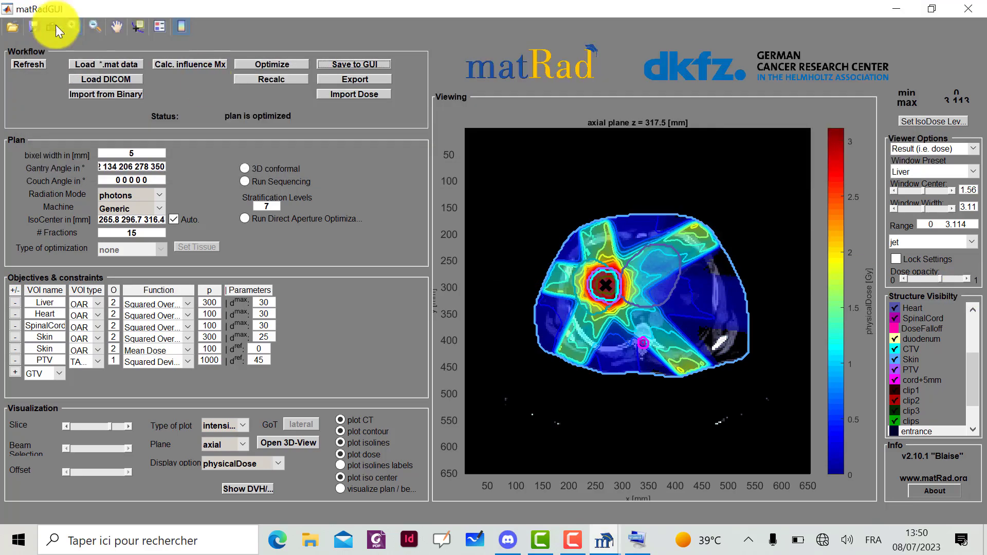
{"action": "left_click", "coordinate": [51, 26]}
{"action": "key", "text": "ctrl+v"}
{"action": "key", "text": "Return"}
{"action": "key", "text": "Return"}
{"action": "left_click", "coordinate": [73, 27]}
{"action": "left_click", "coordinate": [637, 298]}
{"action": "left_click", "coordinate": [51, 27]}
{"action": "key", "text": "ctrl+v"}
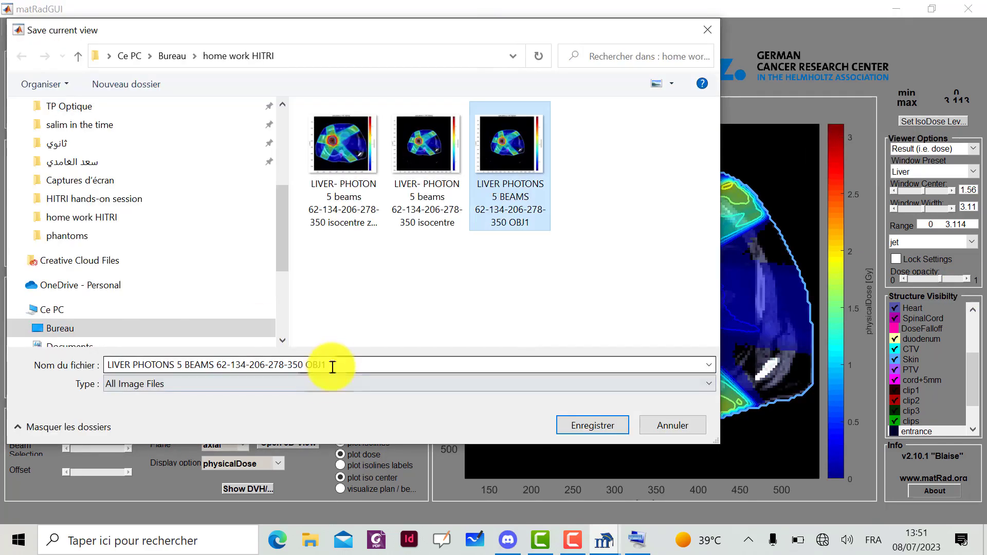
{"action": "key", "text": "Return"}
Show the DVH and dose statistics, and start saving the figure in the home work HITRI folder based on the existing DVH file's name
{"action": "left_click", "coordinate": [255, 486]}
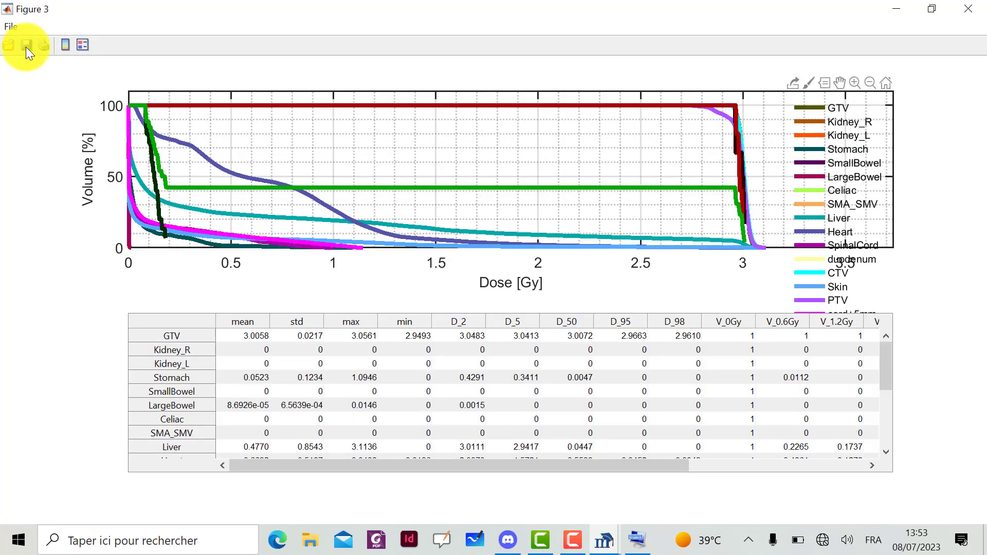
{"action": "left_click", "coordinate": [26, 48]}
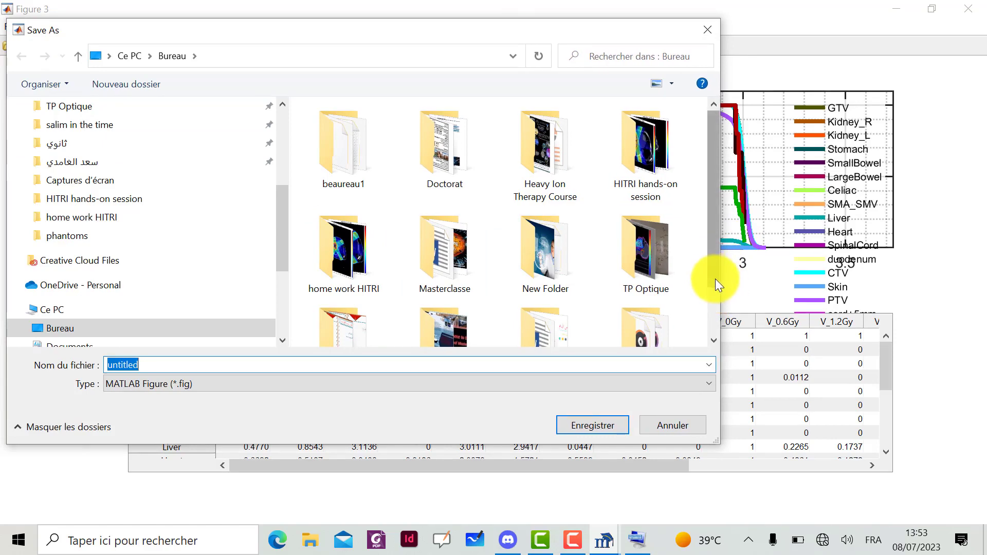
{"action": "scroll", "coordinate": [715, 278], "scroll_direction": "down", "scroll_amount": 2}
{"action": "double_click", "coordinate": [345, 212]}
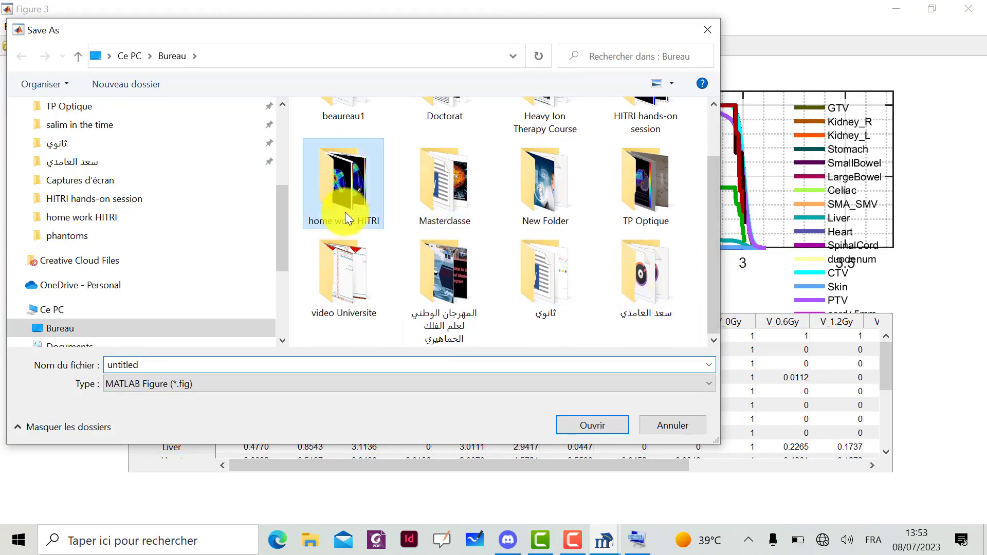
{"action": "left_click", "coordinate": [347, 217]}
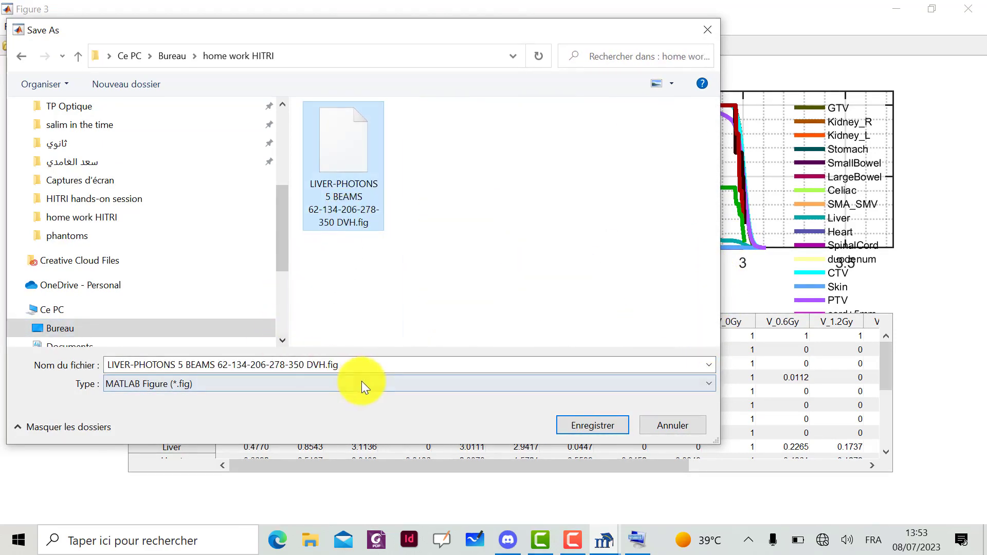
{"action": "left_click", "coordinate": [355, 366]}
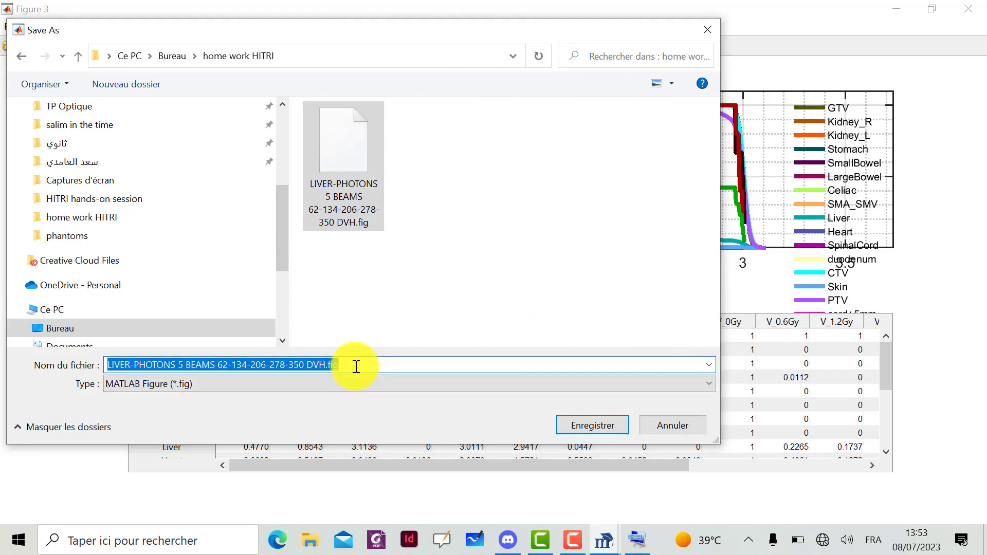
{"action": "key", "text": "ctrl+v"}
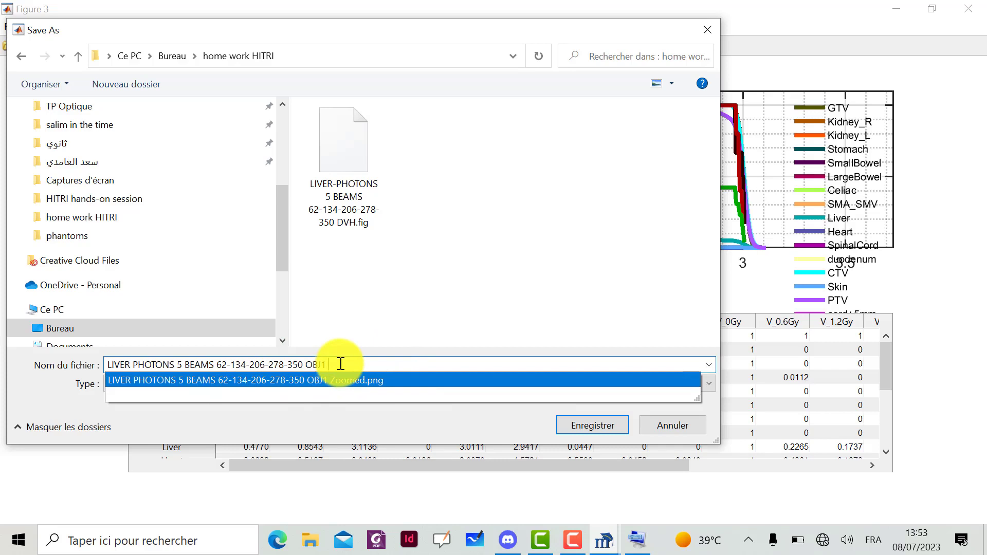
{"action": "type", "text": "DV"}
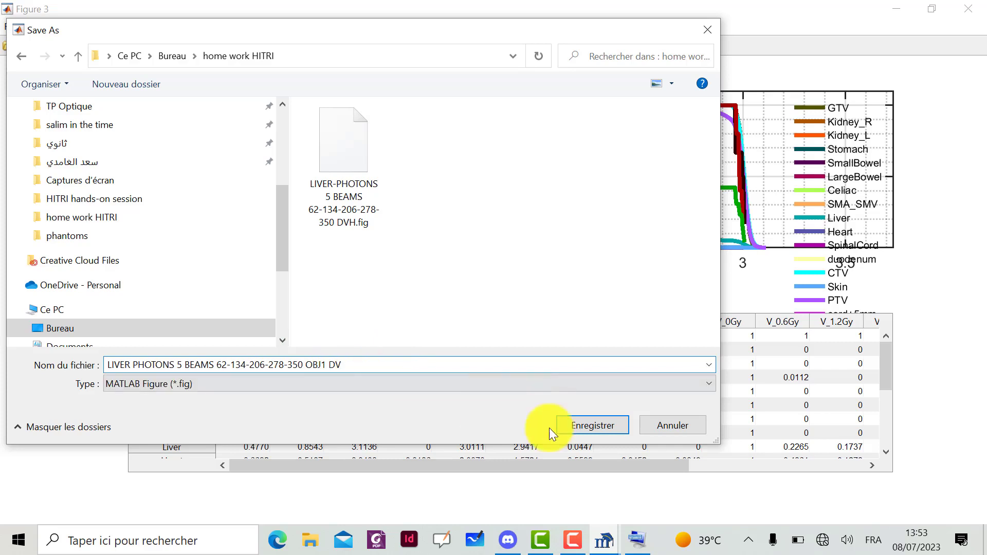
{"action": "left_click", "coordinate": [638, 542]}
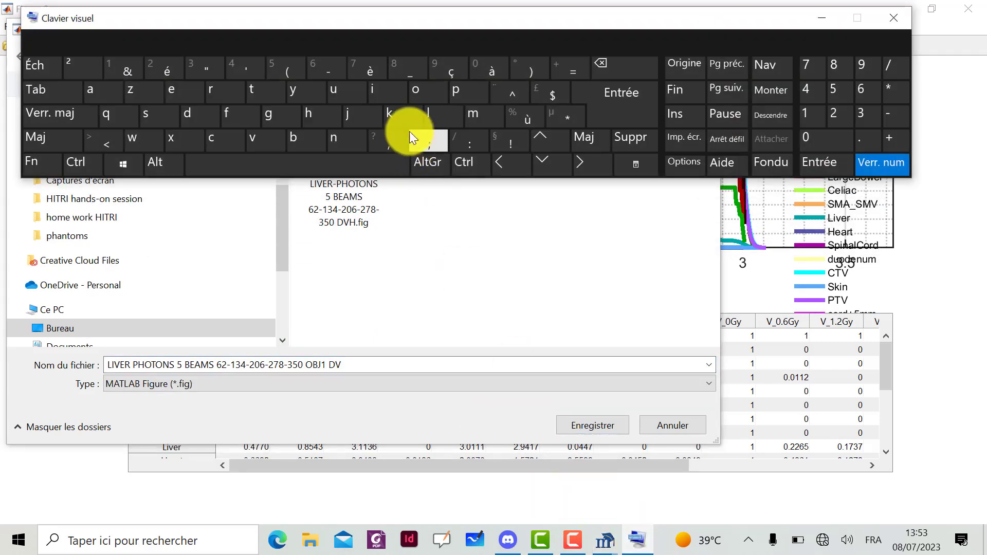
{"action": "key", "text": "shift"}
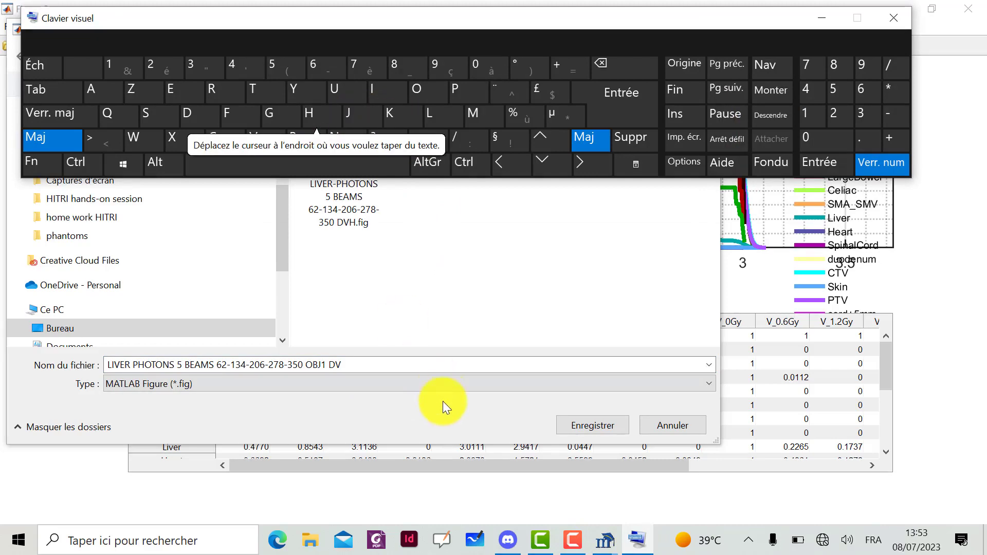
{"action": "type", "text": "V"}
{"action": "left_click", "coordinate": [323, 109]}
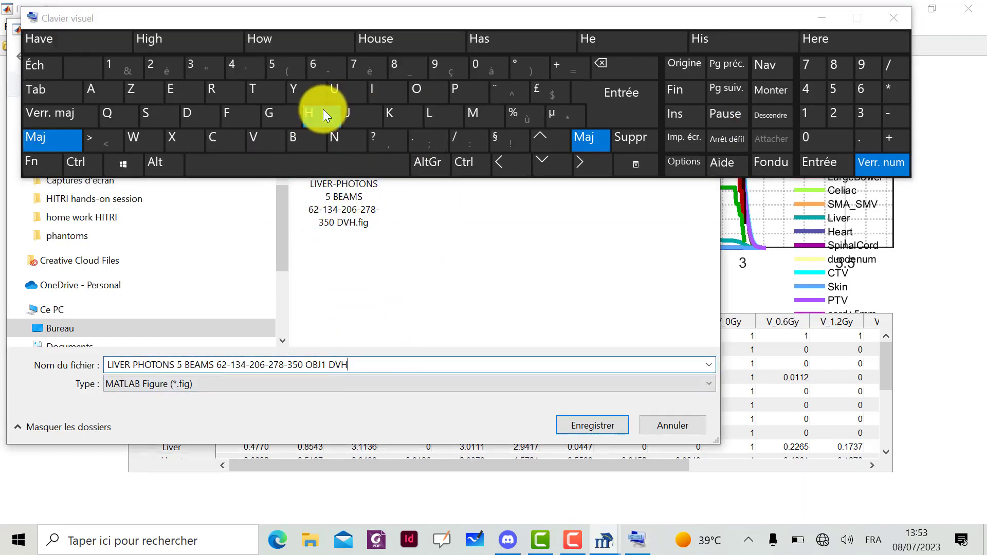
{"action": "left_click", "coordinate": [591, 426]}
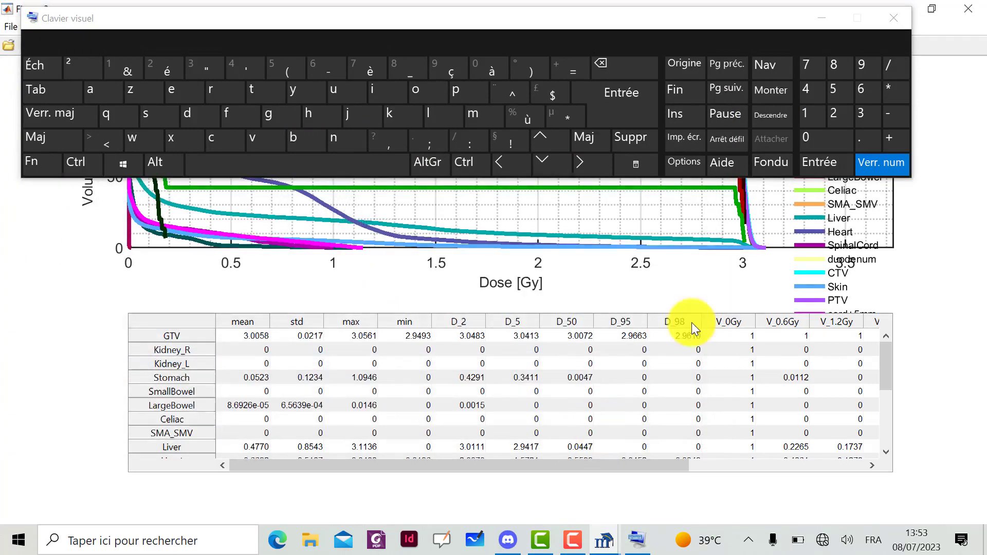
{"action": "left_click", "coordinate": [822, 18]}
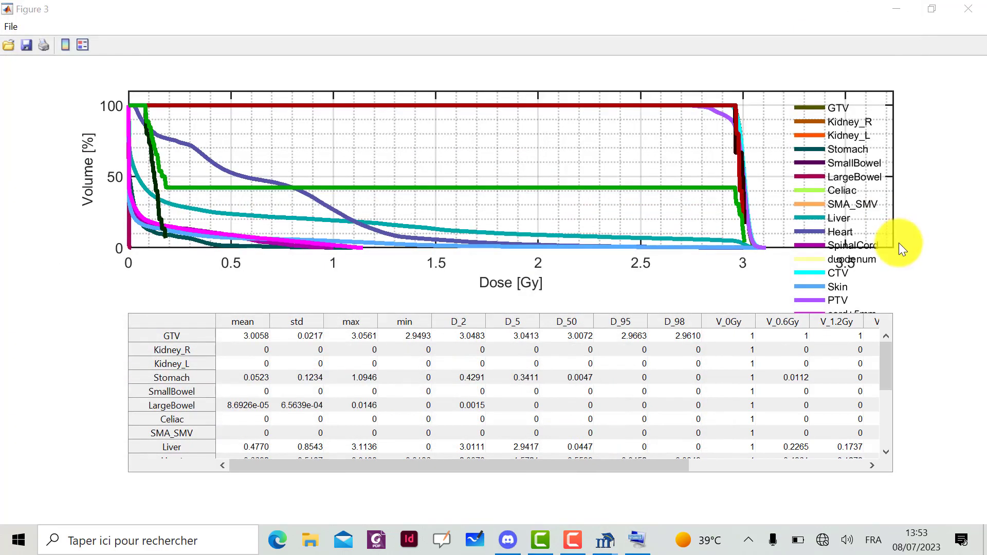
{"action": "left_click", "coordinate": [968, 8]}
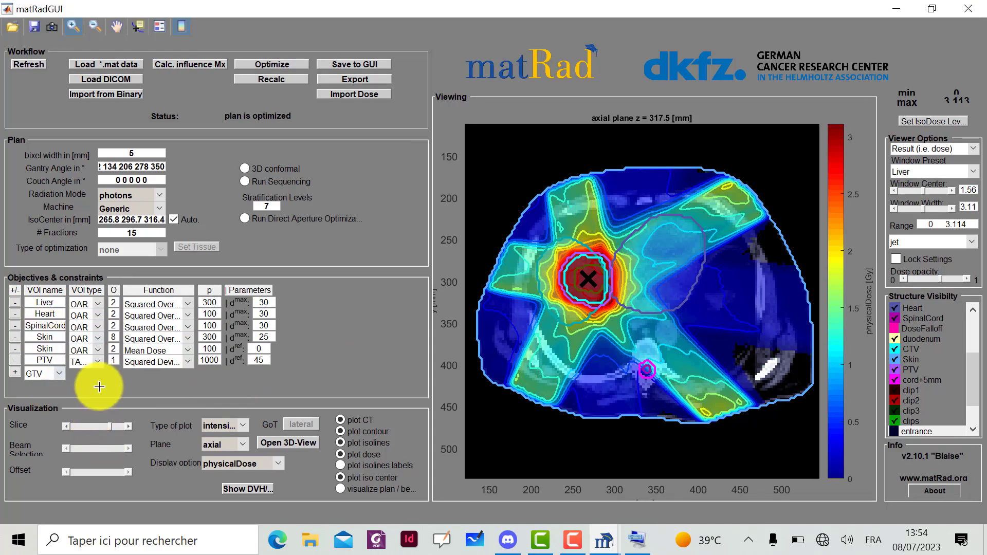
Set the overlap priority of both Skin objectives to 8 and recalculate the dose
{"action": "type", "text": "8"}
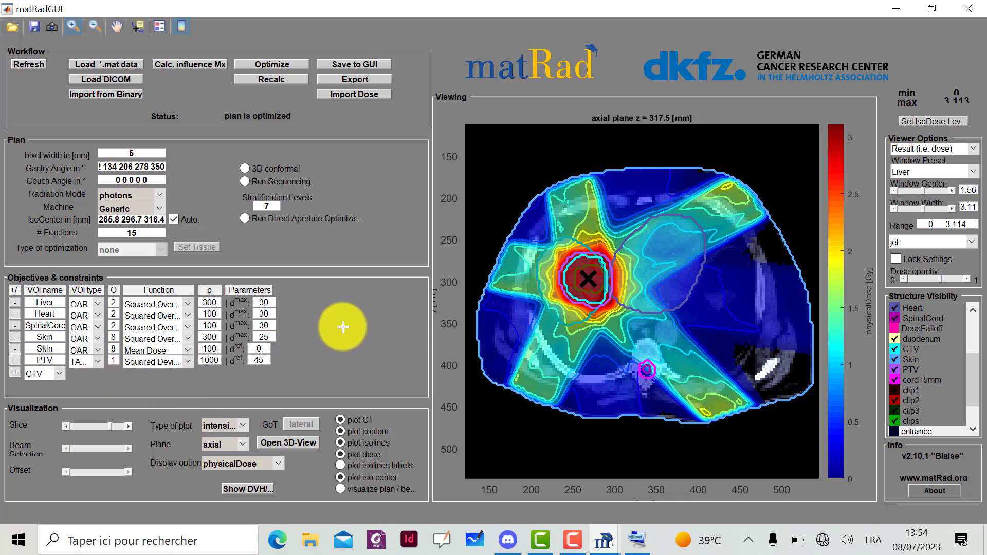
{"action": "left_click", "coordinate": [290, 78]}
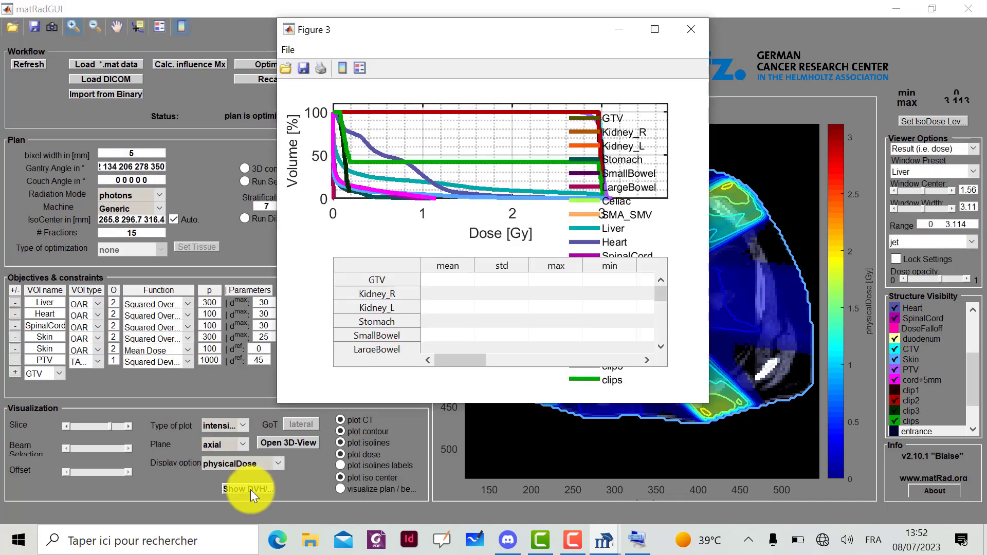
{"action": "double_click", "coordinate": [653, 23]}
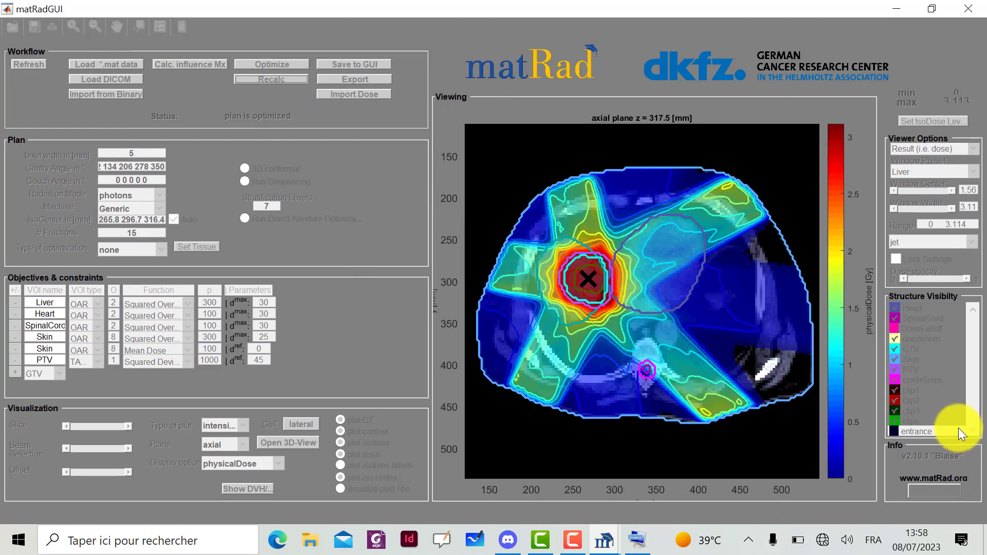
Save the recalculated zoomed dose view as an image, adding an overlap suffix to the existing OBJ1 file name
{"action": "key", "text": "super"}
{"action": "left_click", "coordinate": [724, 330]}
{"action": "left_click", "coordinate": [51, 27]}
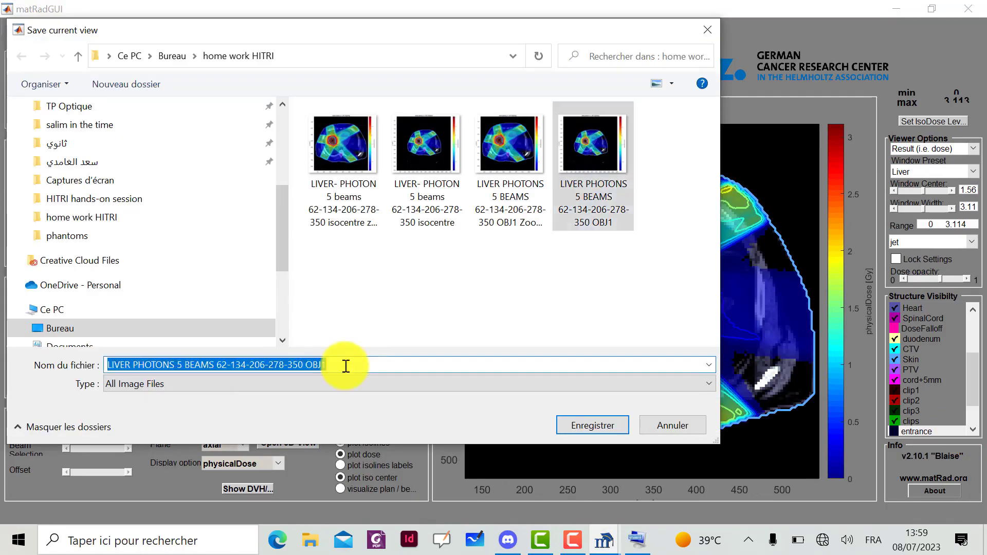
{"action": "left_click", "coordinate": [357, 368]}
{"action": "left_click", "coordinate": [579, 425]}
{"action": "key", "text": "Return"}
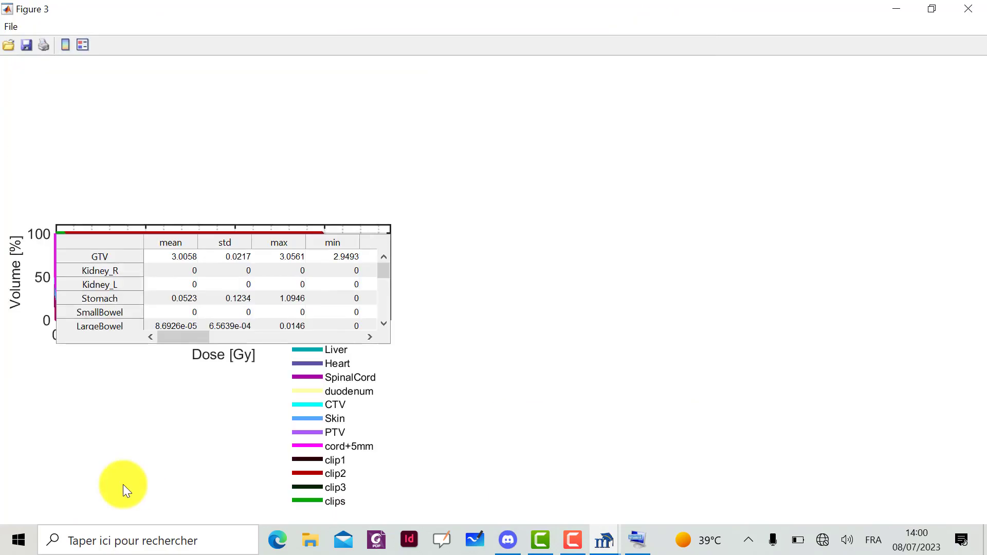
Save the recalculated DVH figure in MATLAB format, based on the existing OBJ1 DVH file name with overlap.fig at the end
{"action": "left_click", "coordinate": [24, 44]}
{"action": "left_click", "coordinate": [426, 164]}
{"action": "left_click", "coordinate": [327, 366]}
{"action": "type", "text": "overlap.fig"}
{"action": "left_click", "coordinate": [592, 425]}
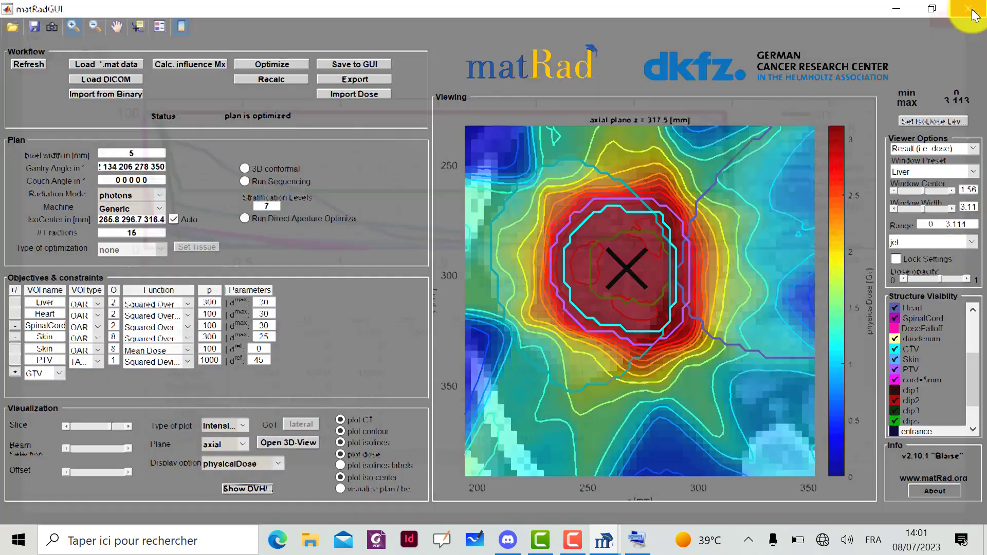
Simulate a patient shift by disabling the automatic isocenter, setting it to 270.8 301.7 316.4 mm, and recalculating the dose
{"action": "left_click", "coordinate": [174, 220]}
{"action": "double_click", "coordinate": [108, 220]}
{"action": "type", "text": "270.8"}
{"action": "double_click", "coordinate": [127, 219]}
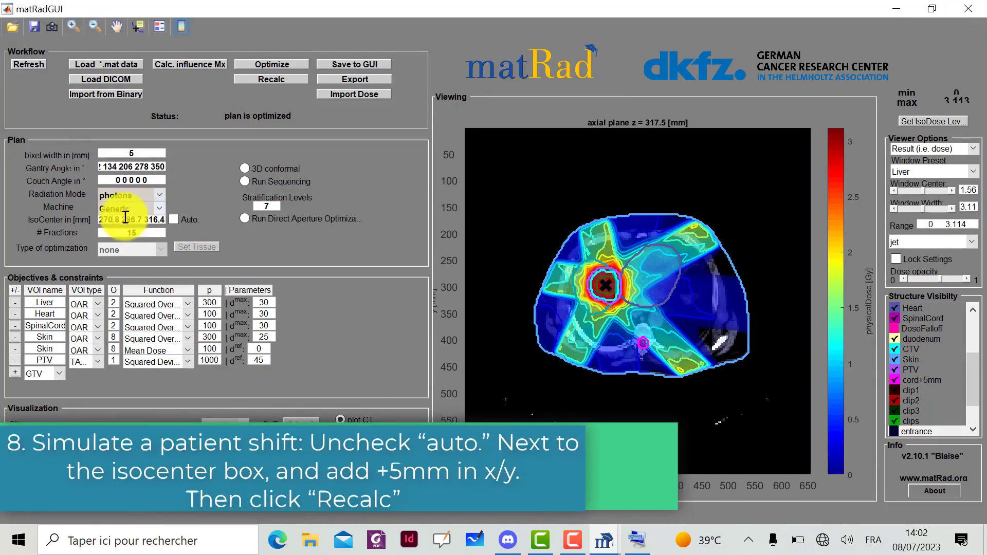
{"action": "type", "text": "301.7"}
{"action": "left_click", "coordinate": [268, 80]}
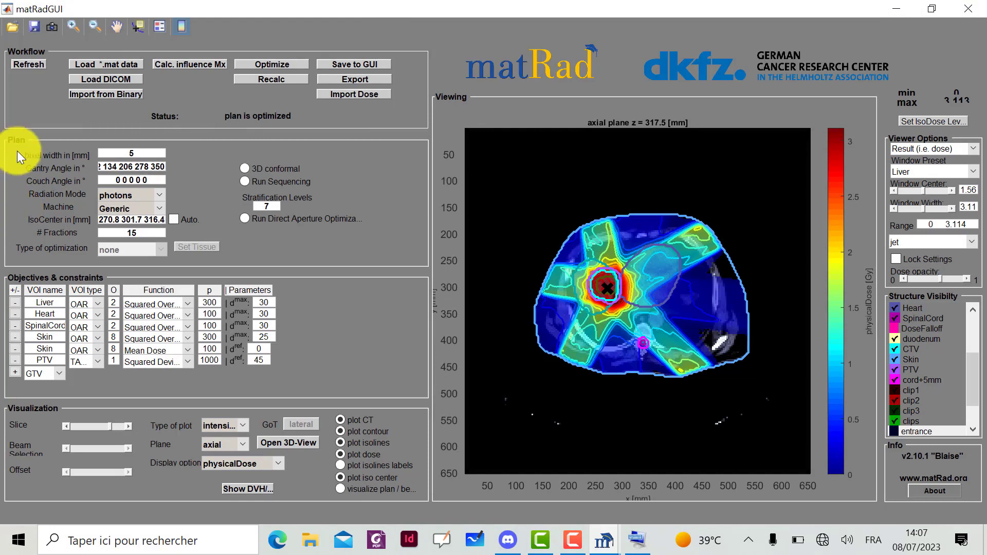
{"action": "left_click", "coordinate": [51, 23]}
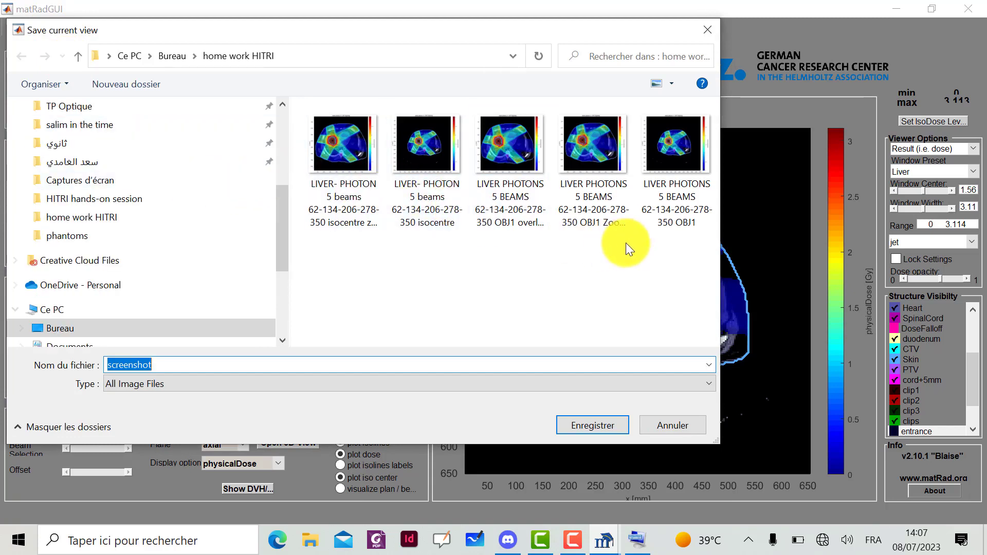
{"action": "left_click", "coordinate": [673, 190]}
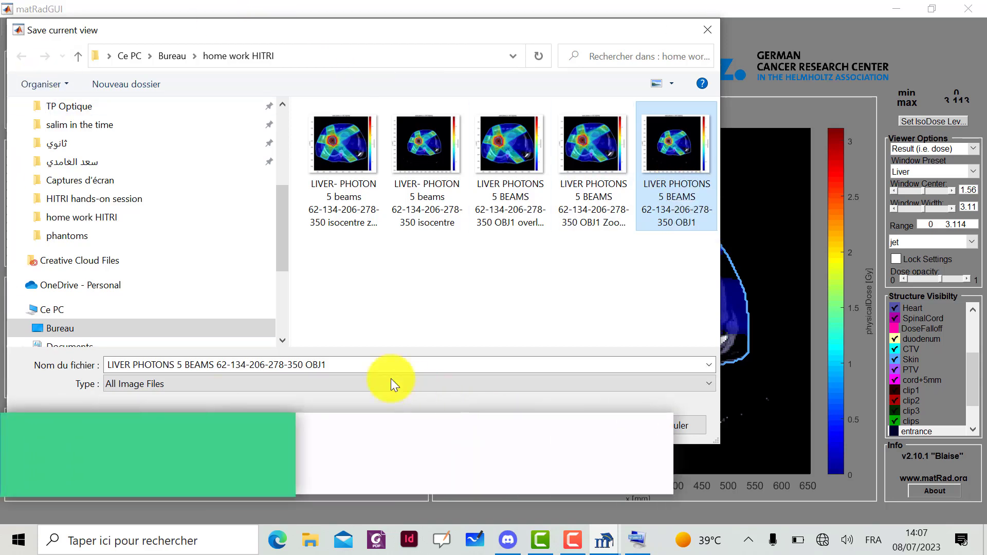
{"action": "left_click", "coordinate": [356, 363]}
{"action": "left_click", "coordinate": [357, 363]}
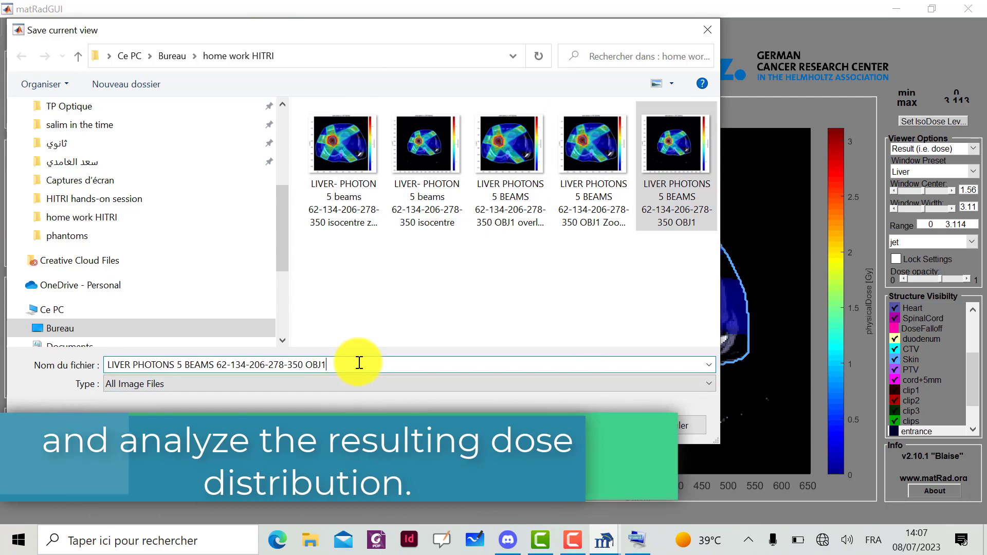
{"action": "type", "text": "S"}
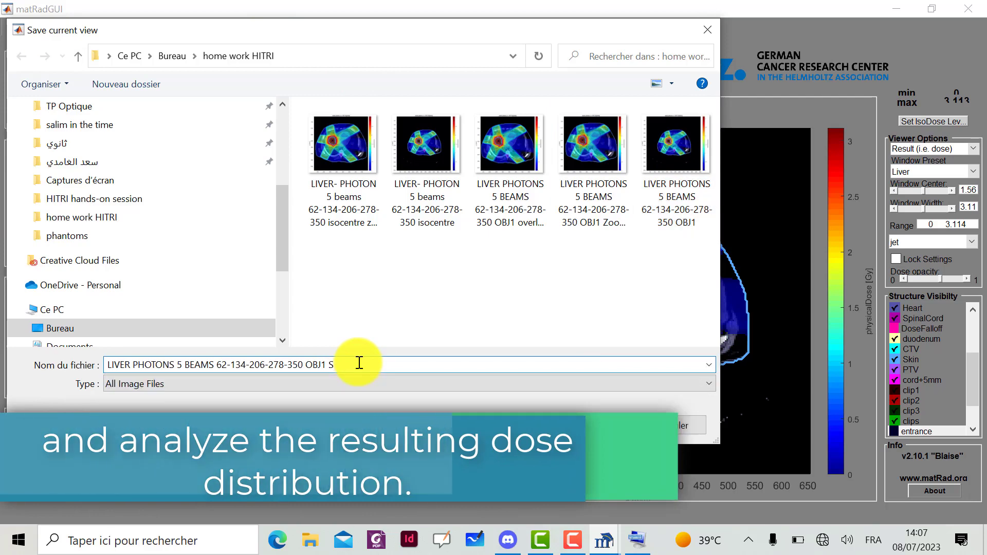
{"action": "left_click", "coordinate": [640, 545]}
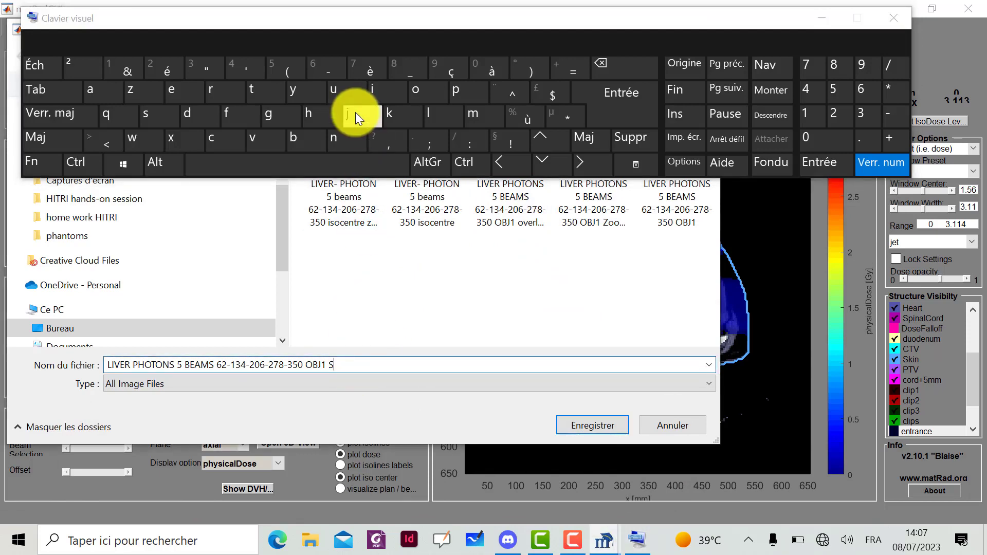
{"action": "left_click", "coordinate": [321, 113]}
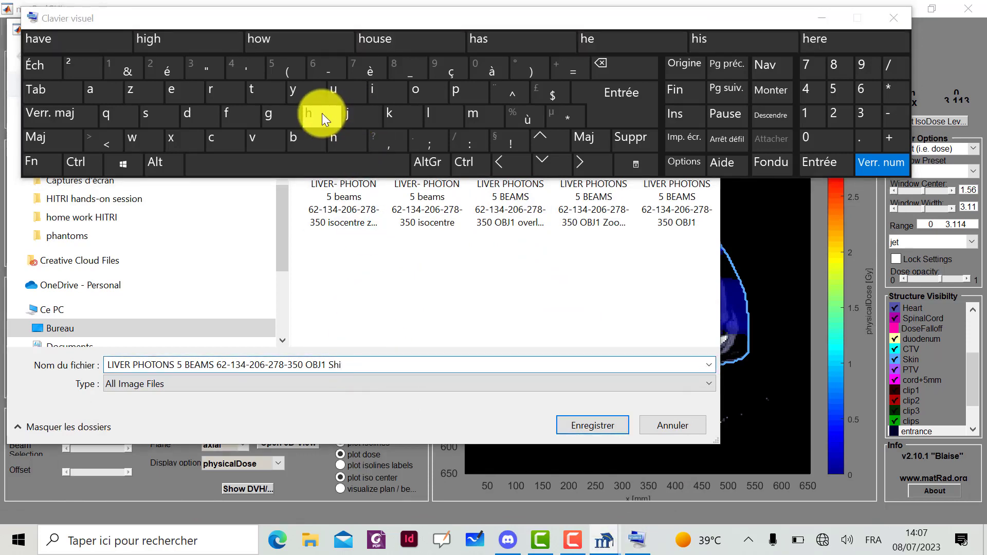
{"action": "type", "text": "ifted 5mm"}
{"action": "left_click", "coordinate": [570, 423]}
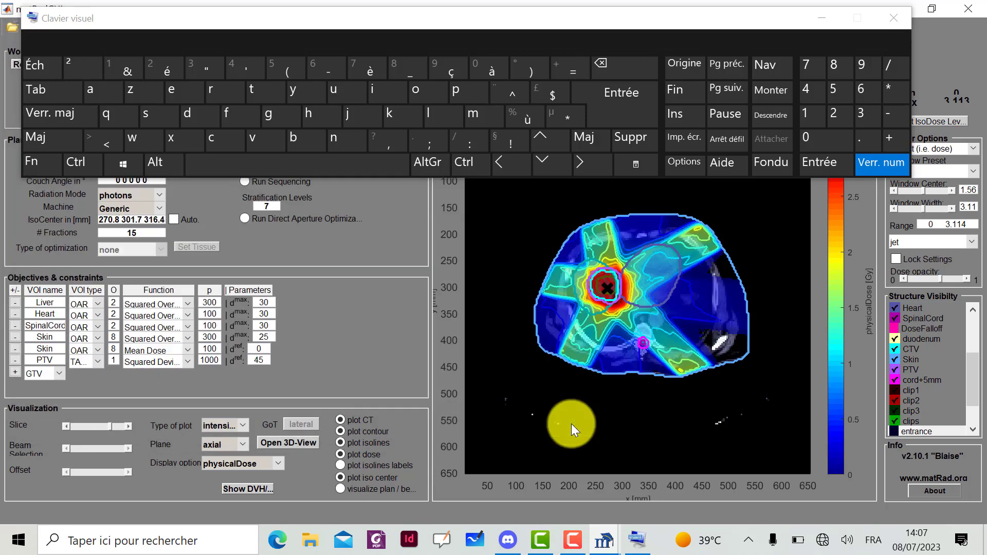
{"action": "left_click", "coordinate": [819, 15]}
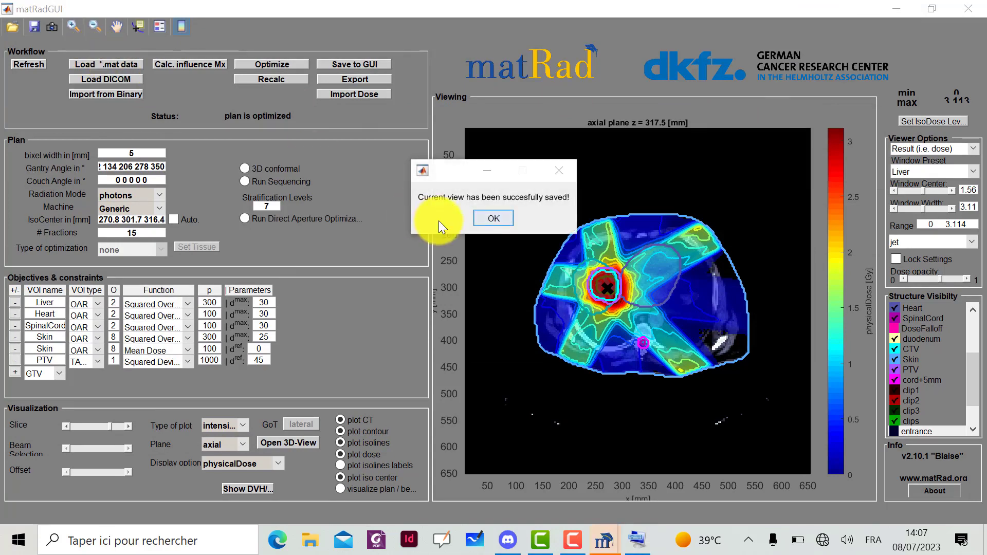
Zoom the axial dose view in on the patient's body outline
{"action": "left_click", "coordinate": [483, 219]}
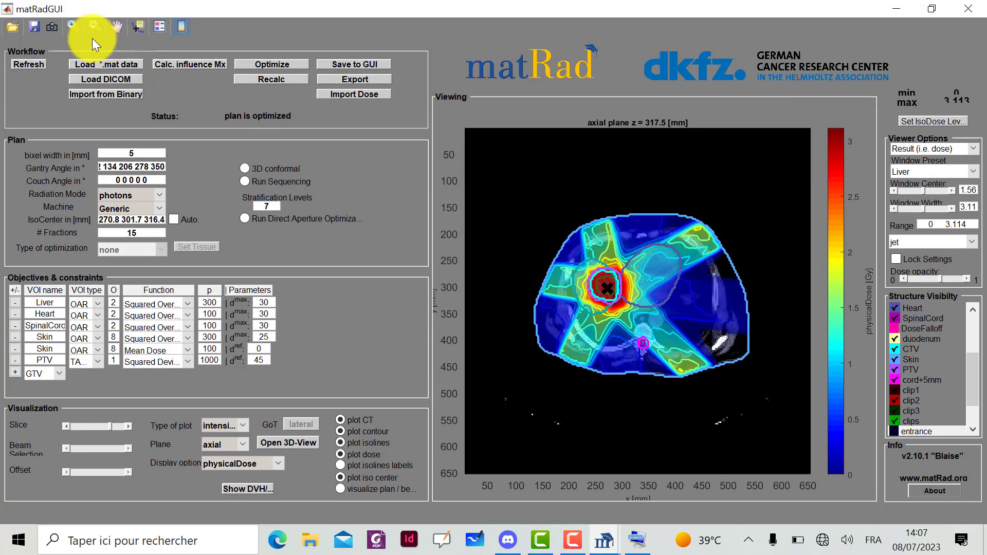
{"action": "left_click", "coordinate": [73, 27]}
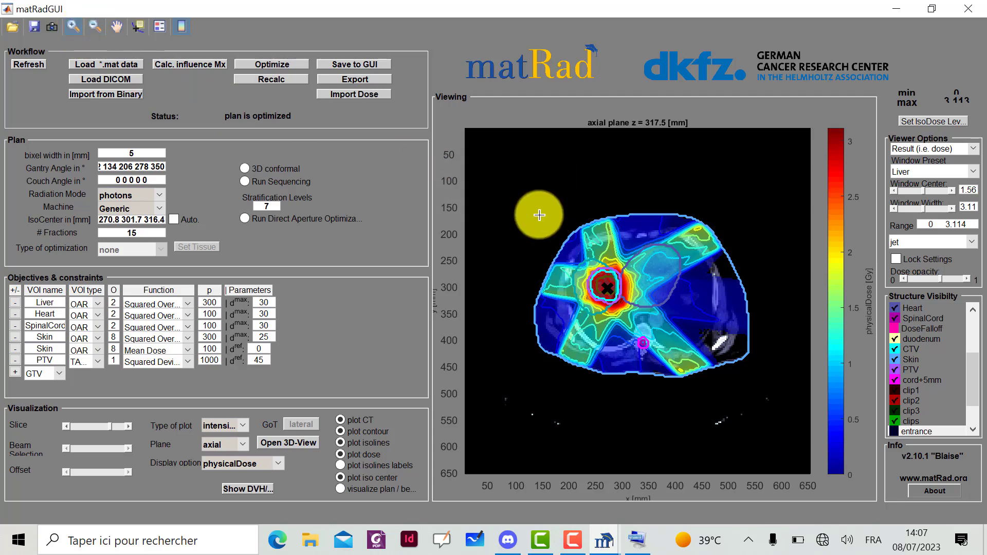
{"action": "left_click_drag", "start_coordinate": [536, 210], "coordinate": [771, 387]}
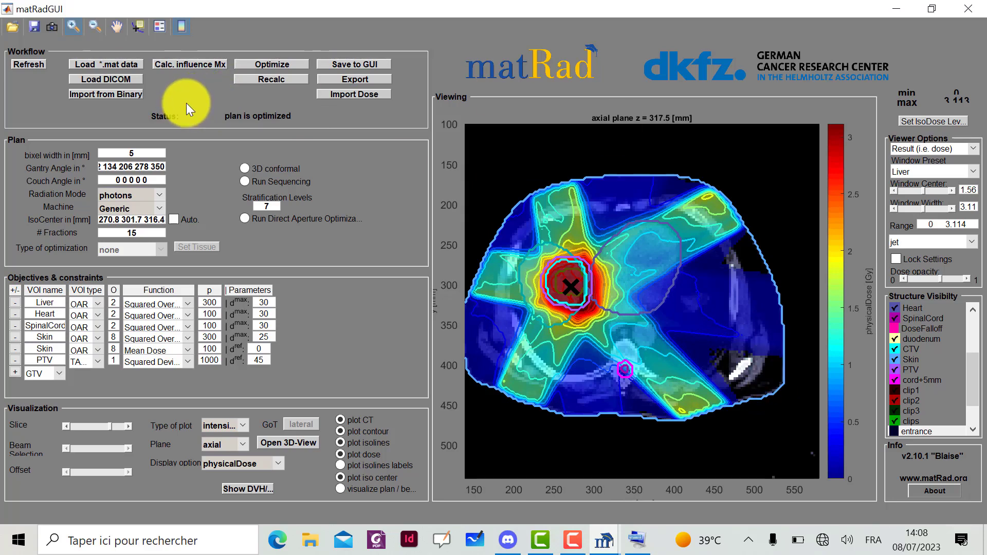
Start saving the zoomed view, basing its file name on the existing zoomed isocentre image with the word isocentre removed
{"action": "left_click", "coordinate": [53, 26]}
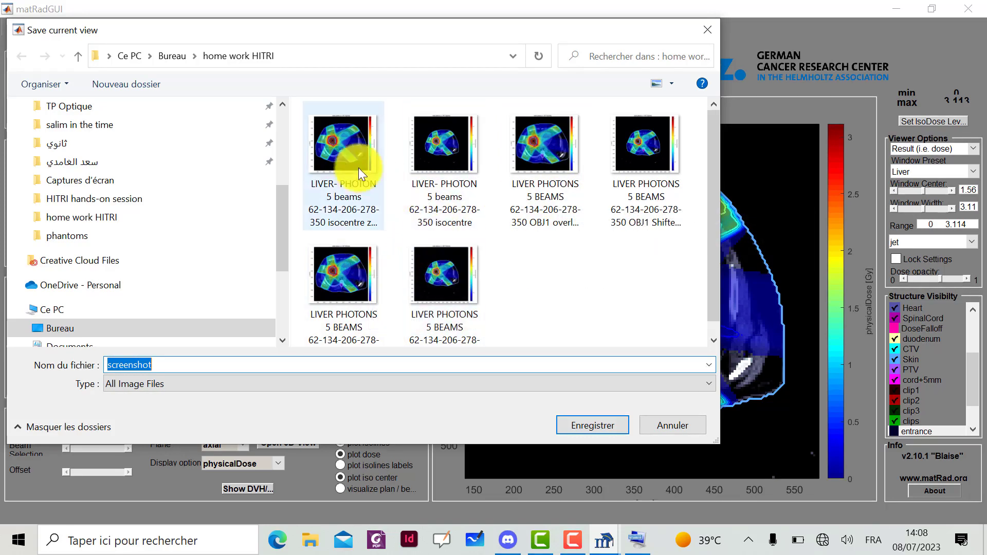
{"action": "left_click", "coordinate": [326, 152]}
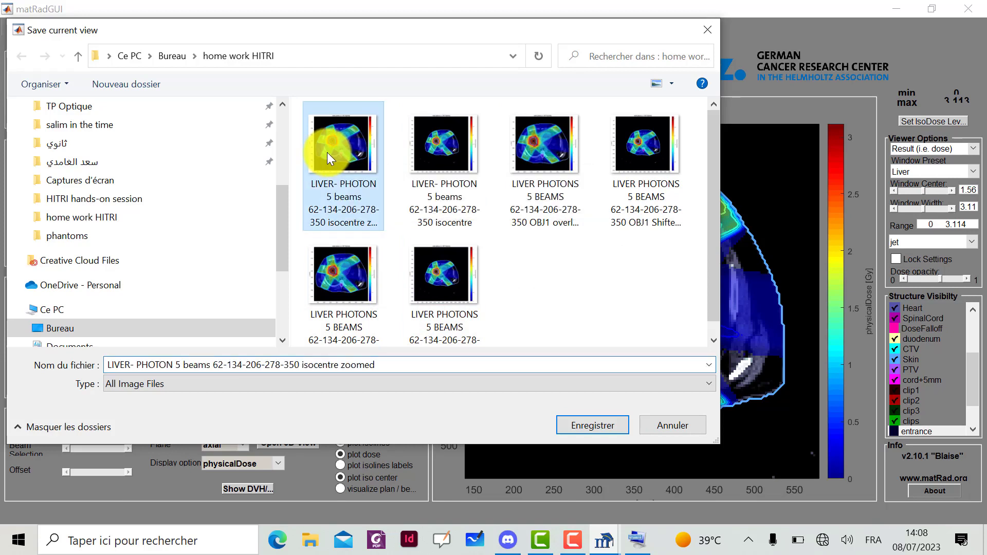
{"action": "left_click", "coordinate": [396, 364]}
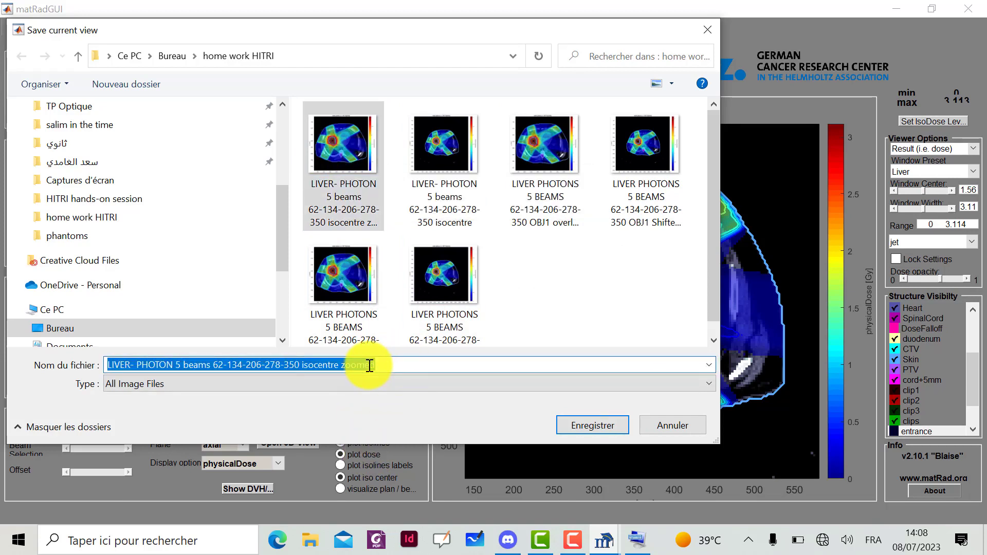
{"action": "double_click", "coordinate": [319, 364]}
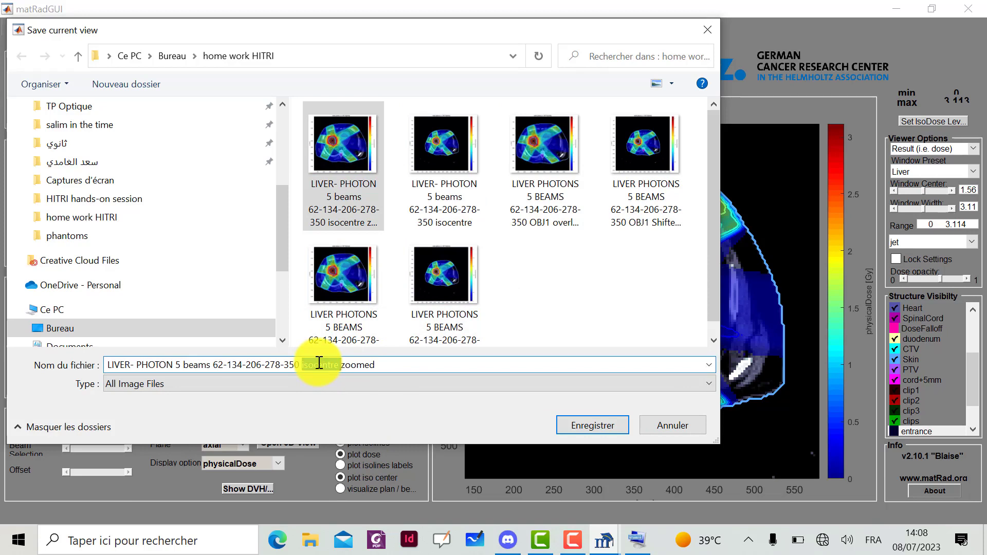
{"action": "key", "text": "BackSpace"}
{"action": "left_click", "coordinate": [376, 364]}
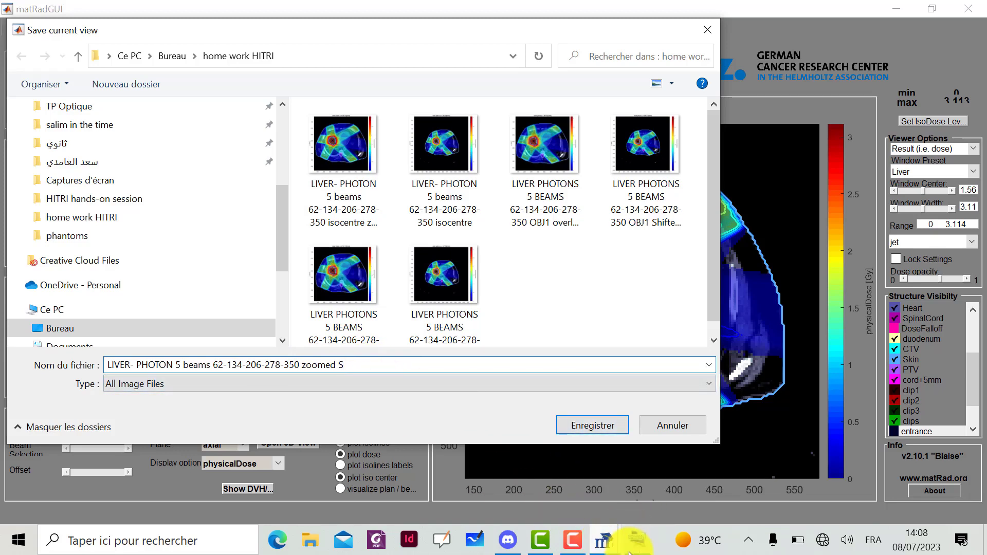
{"action": "left_click", "coordinate": [638, 539]}
{"action": "left_click", "coordinate": [310, 117]}
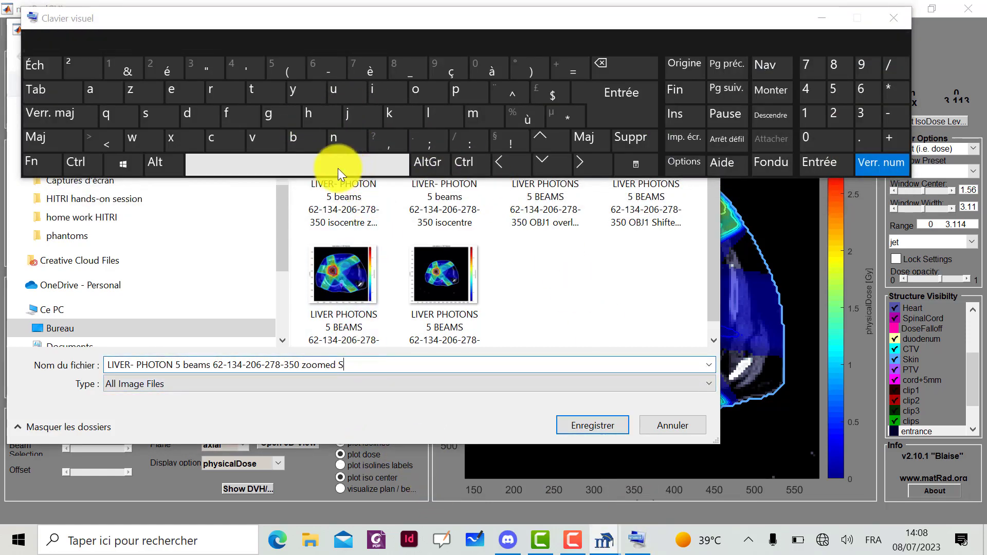
{"action": "left_click", "coordinate": [313, 112]}
{"action": "left_click", "coordinate": [383, 88]}
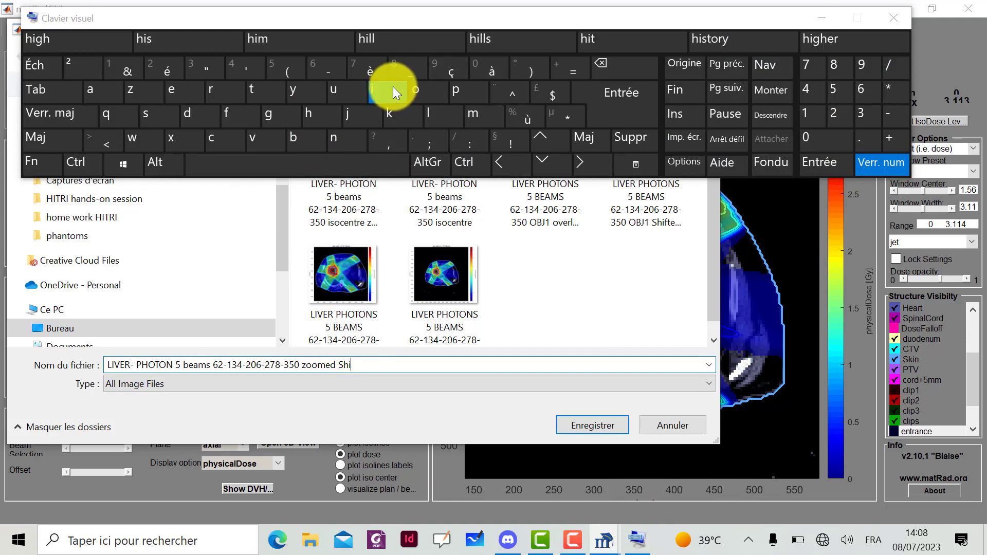
{"action": "left_click", "coordinate": [241, 113]}
{"action": "left_click", "coordinate": [252, 91]}
{"action": "left_click", "coordinate": [178, 84]}
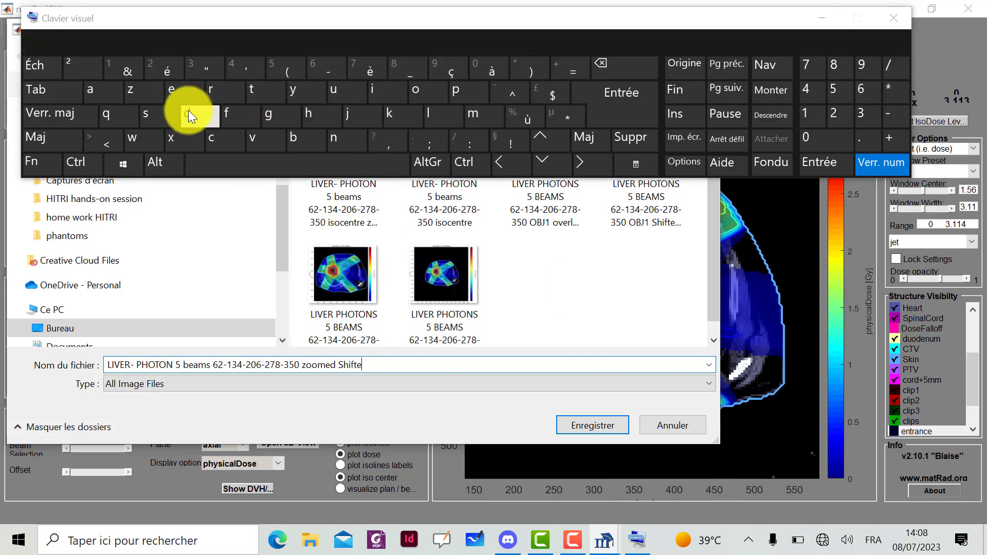
{"action": "left_click", "coordinate": [188, 110]}
{"action": "type", "text": "5mm"}
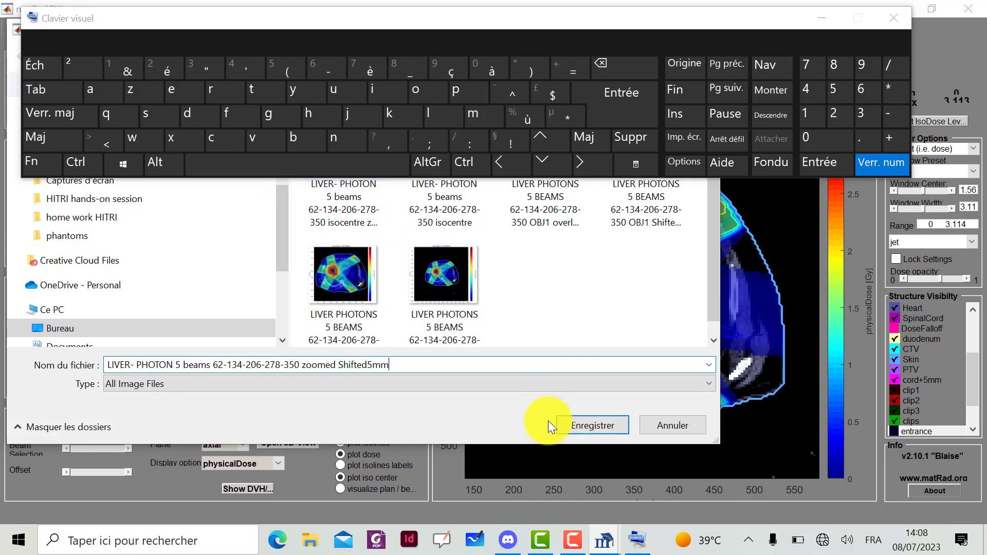
{"action": "left_click", "coordinate": [585, 426]}
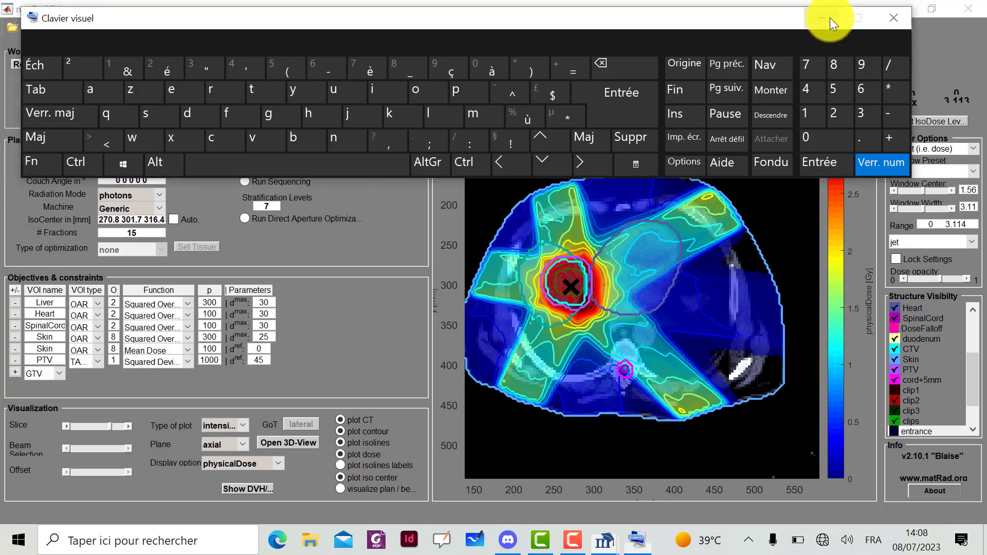
{"action": "left_click", "coordinate": [829, 17]}
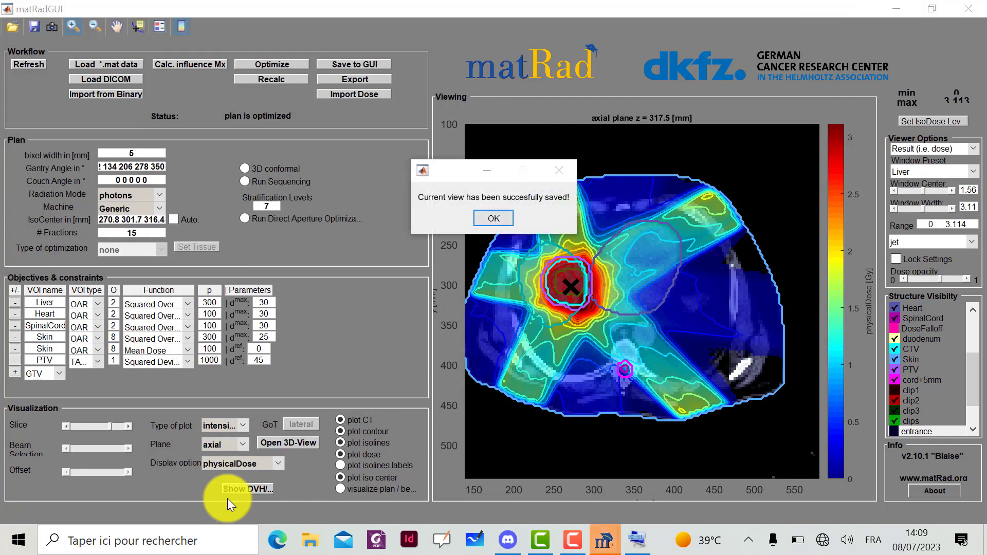
{"action": "left_click", "coordinate": [494, 218]}
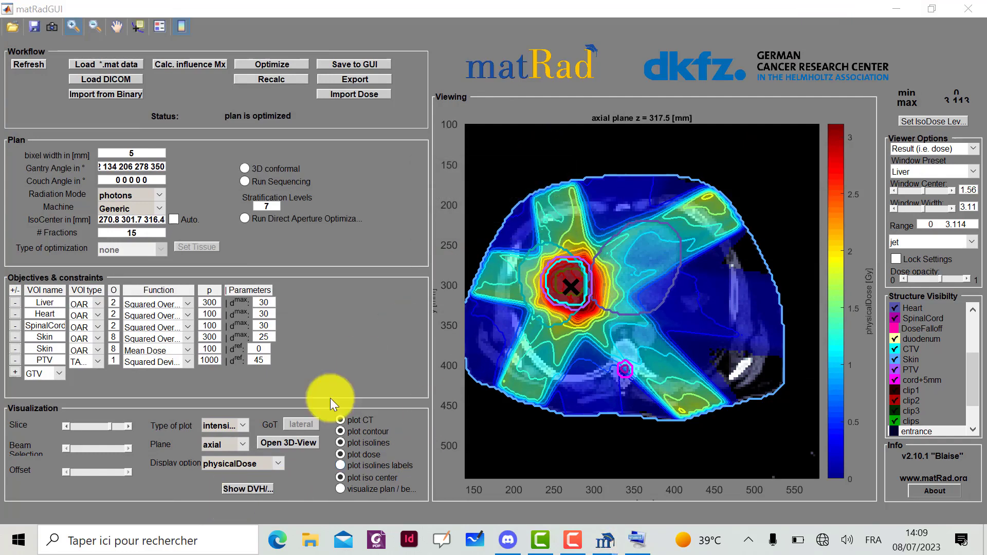
Show the shifted plan's DVH in a maximized figure and begin saving it in the home work HITRI folder
{"action": "left_click", "coordinate": [253, 487]}
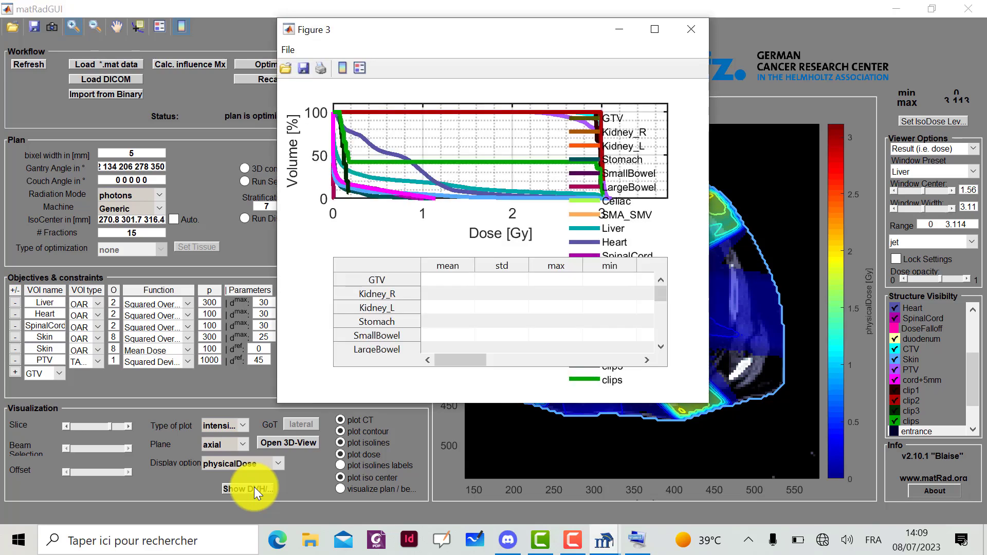
{"action": "left_click", "coordinate": [648, 29]}
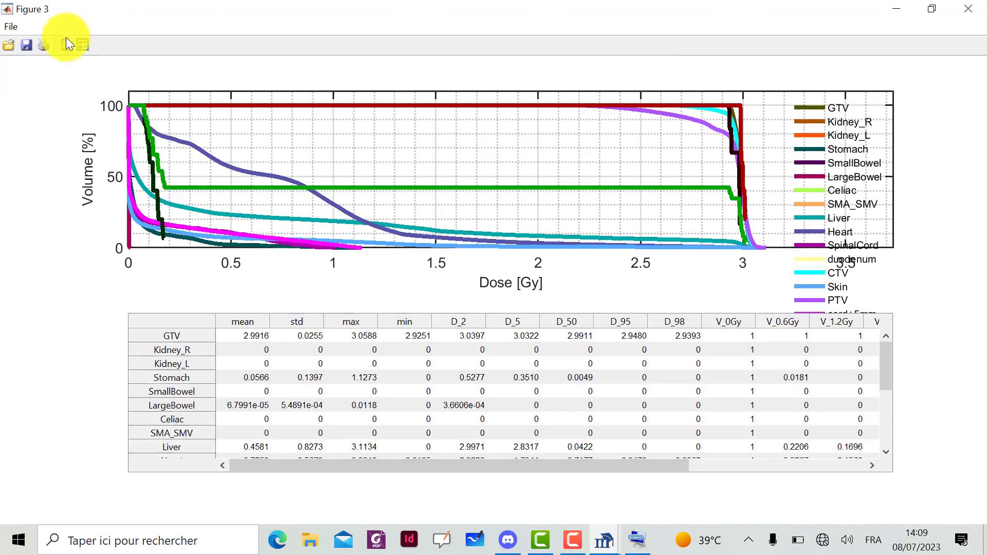
{"action": "left_click", "coordinate": [26, 45]}
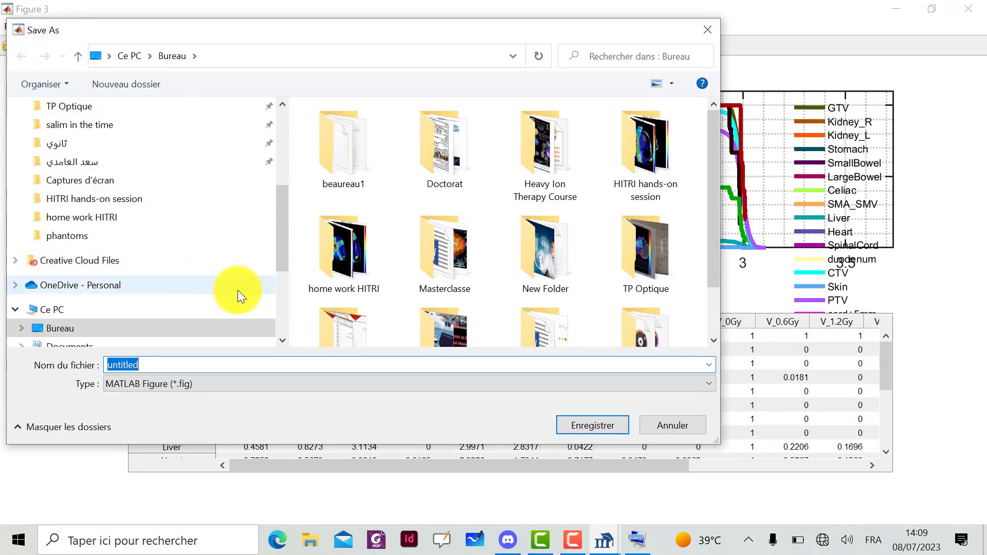
{"action": "double_click", "coordinate": [338, 257]}
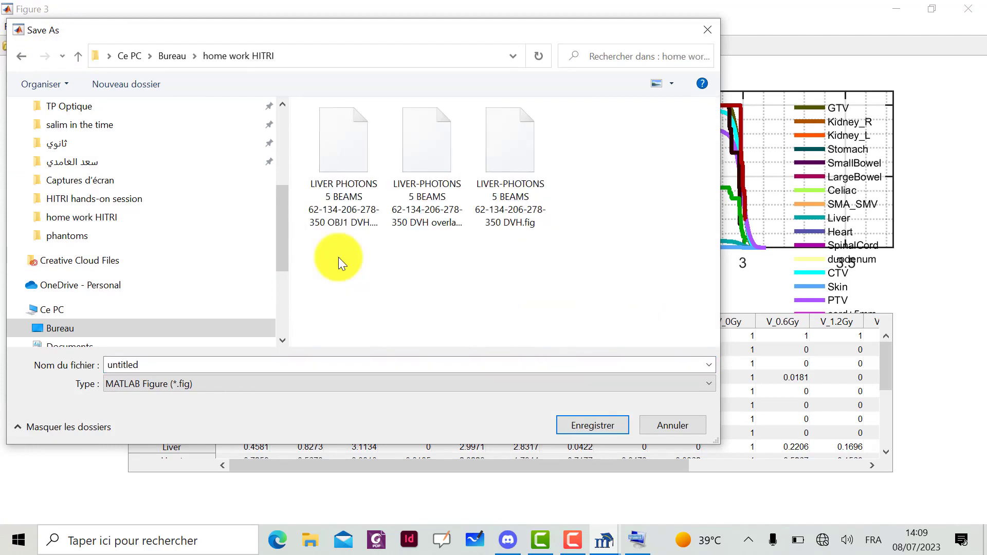
{"action": "left_click", "coordinate": [535, 211]}
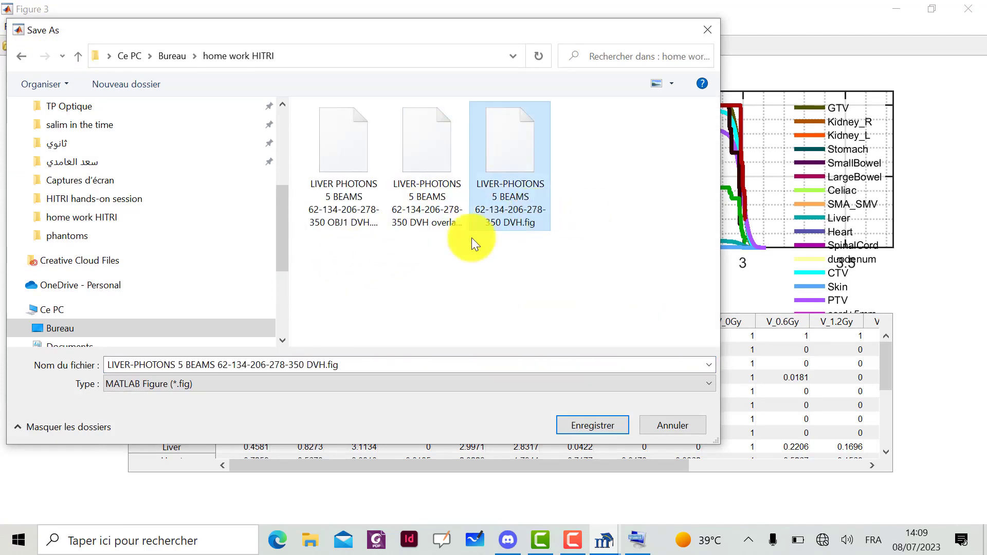
{"action": "left_click", "coordinate": [324, 364]}
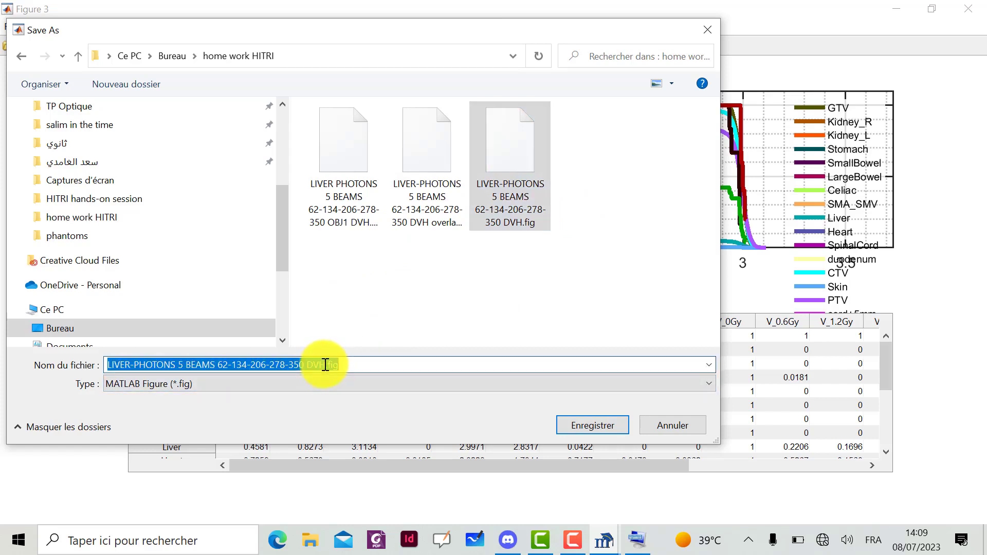
{"action": "left_click", "coordinate": [324, 364]}
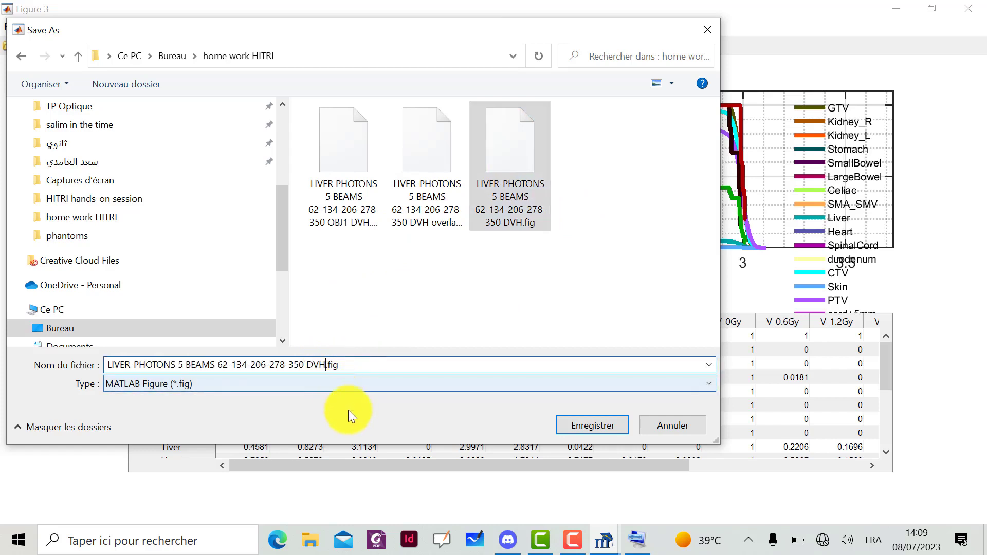
{"action": "left_click", "coordinate": [350, 151]}
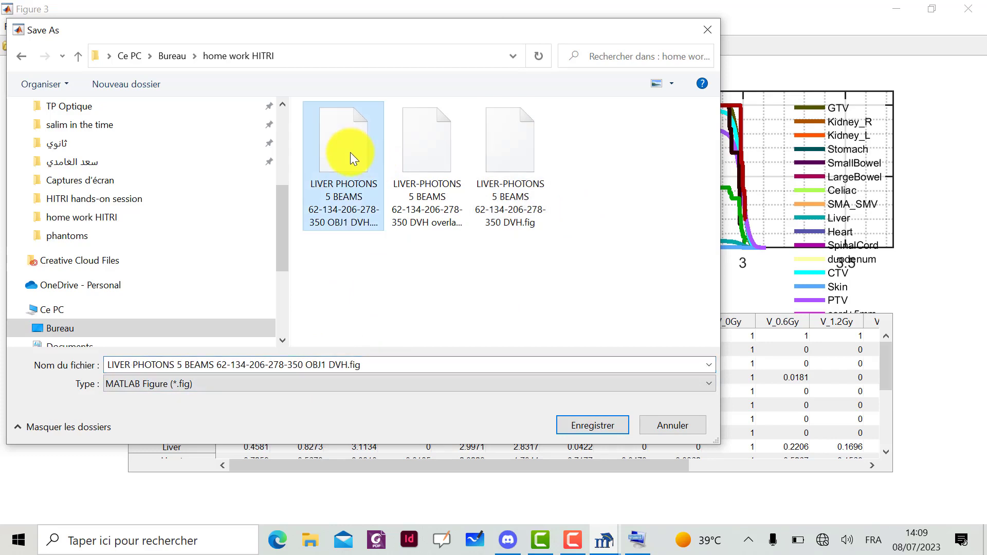
{"action": "double_click", "coordinate": [348, 364]}
{"action": "left_click", "coordinate": [348, 363]}
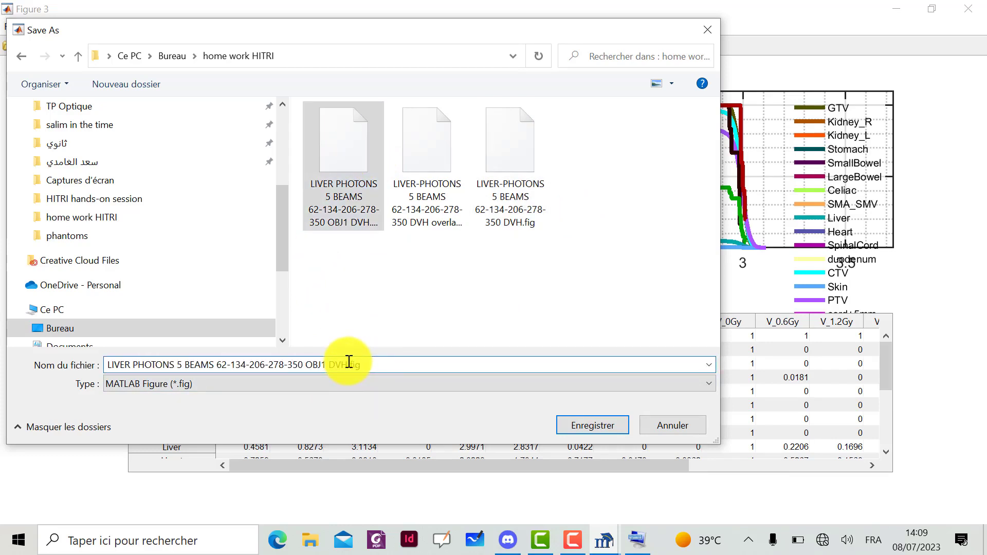
{"action": "type", "text": "s"}
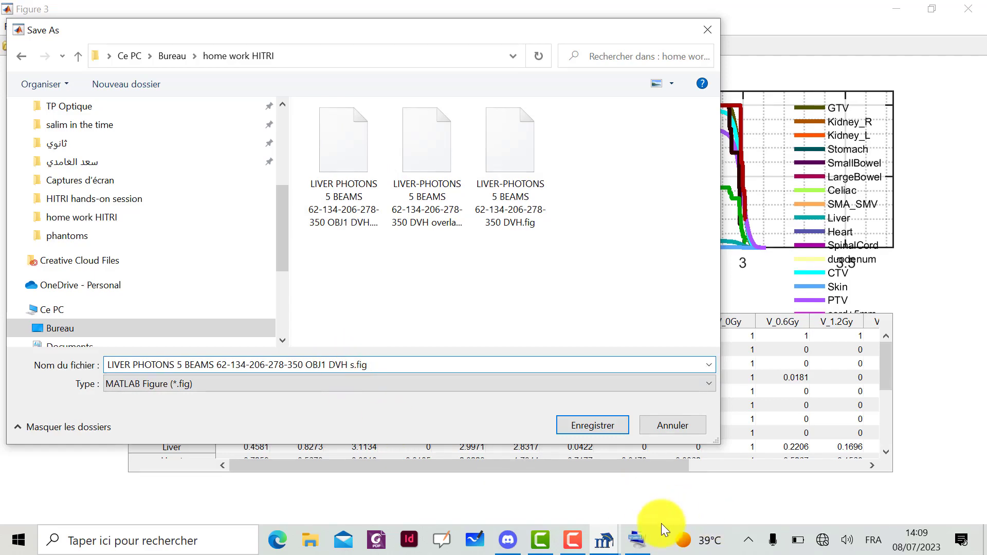
{"action": "left_click", "coordinate": [637, 538]}
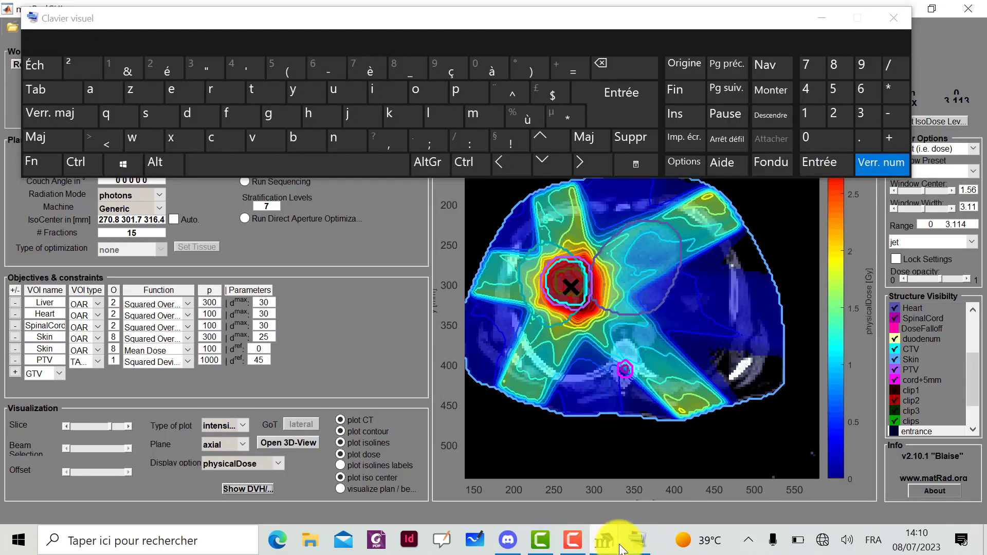
{"action": "mouse_move", "coordinate": [631, 548]}
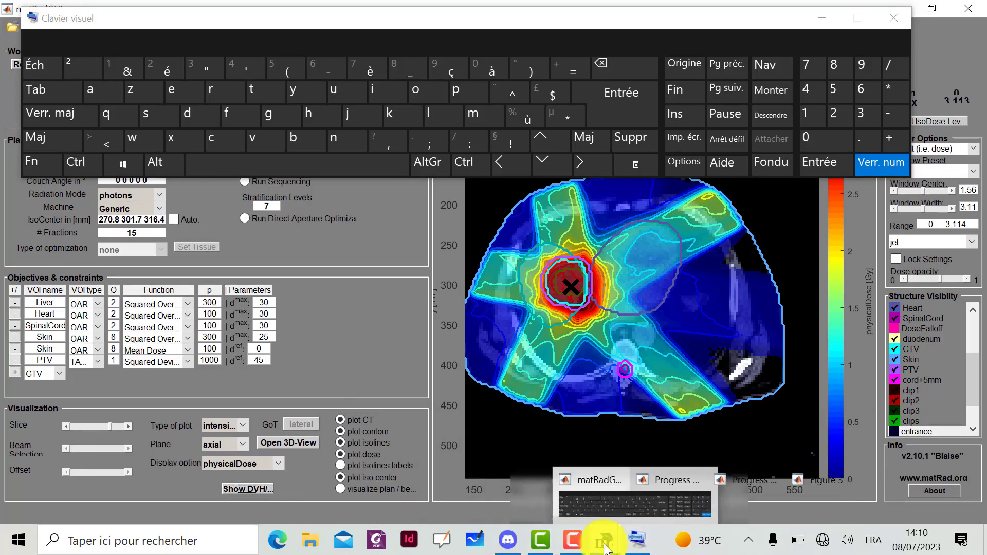
{"action": "left_click", "coordinate": [785, 492]}
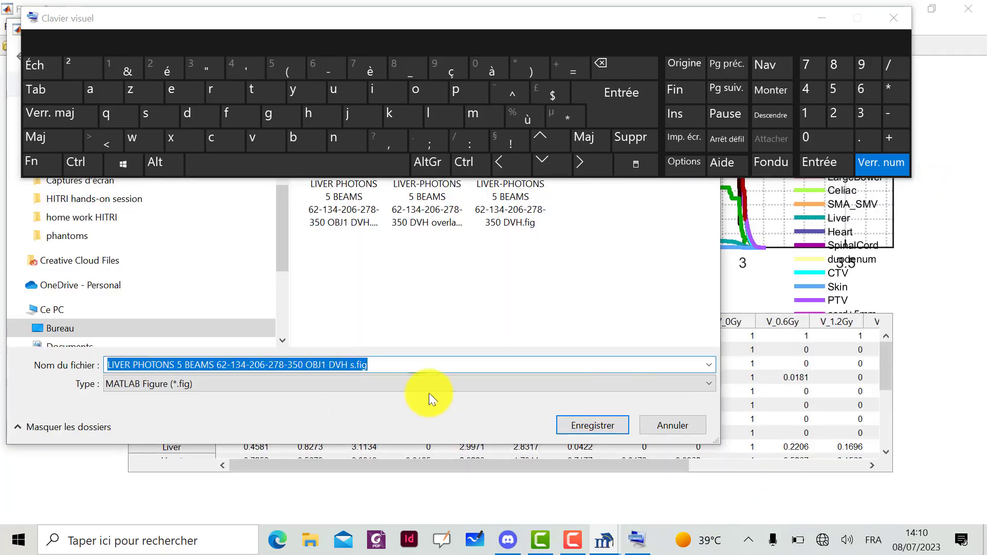
{"action": "left_click", "coordinate": [355, 365]}
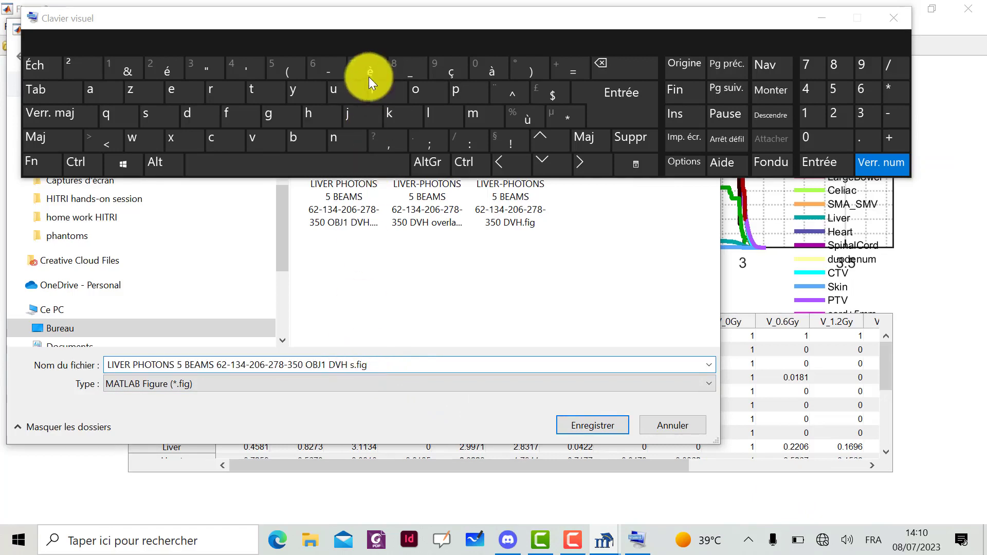
{"action": "left_click", "coordinate": [321, 119]}
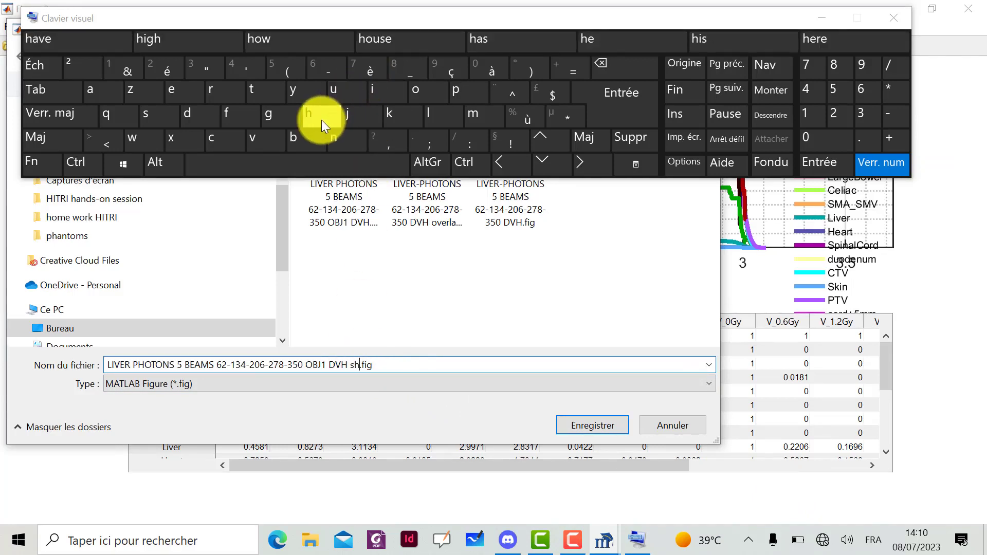
{"action": "type", "text": "ifted"}
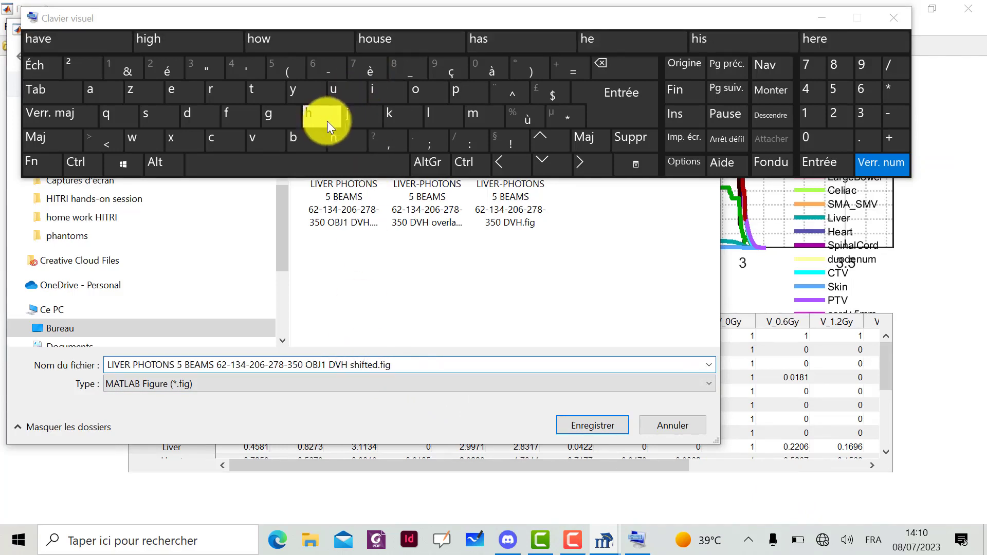
{"action": "left_click", "coordinate": [580, 422]}
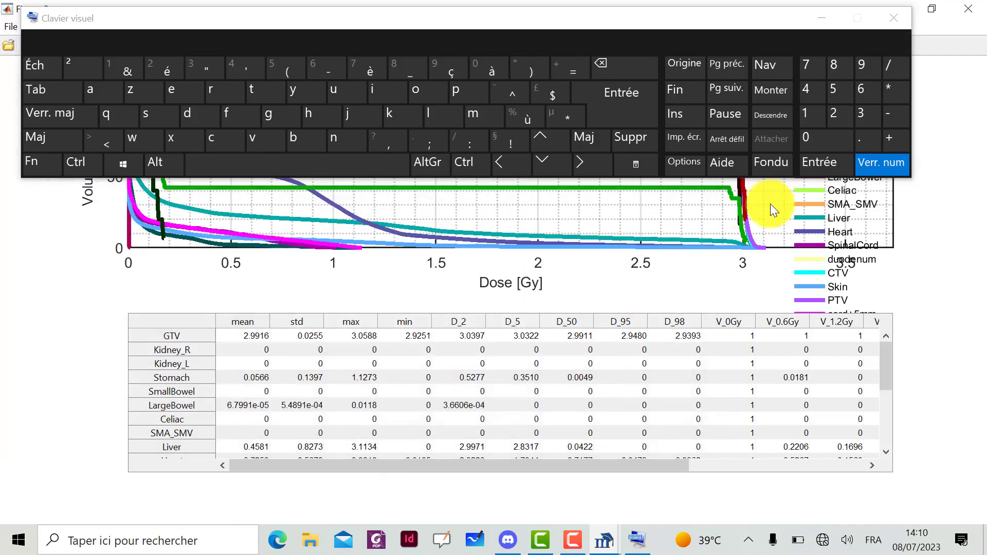
{"action": "left_click", "coordinate": [829, 18]}
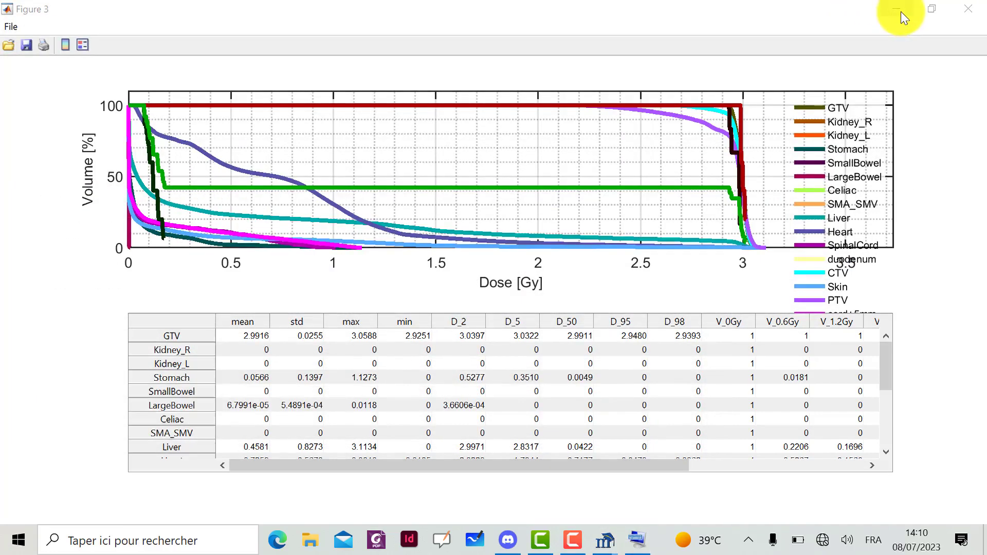
{"action": "left_click", "coordinate": [902, 10]}
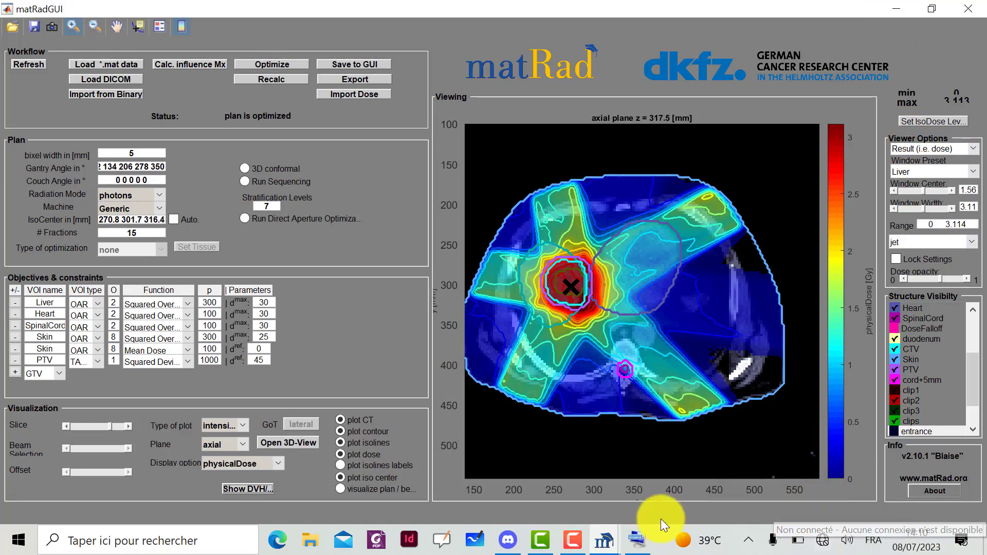
{"action": "left_click", "coordinate": [572, 538]}
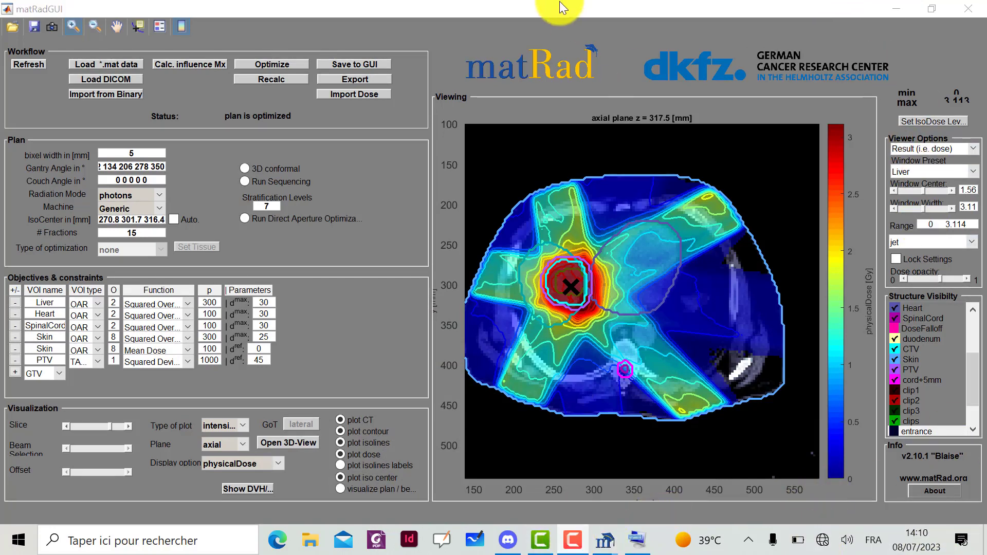